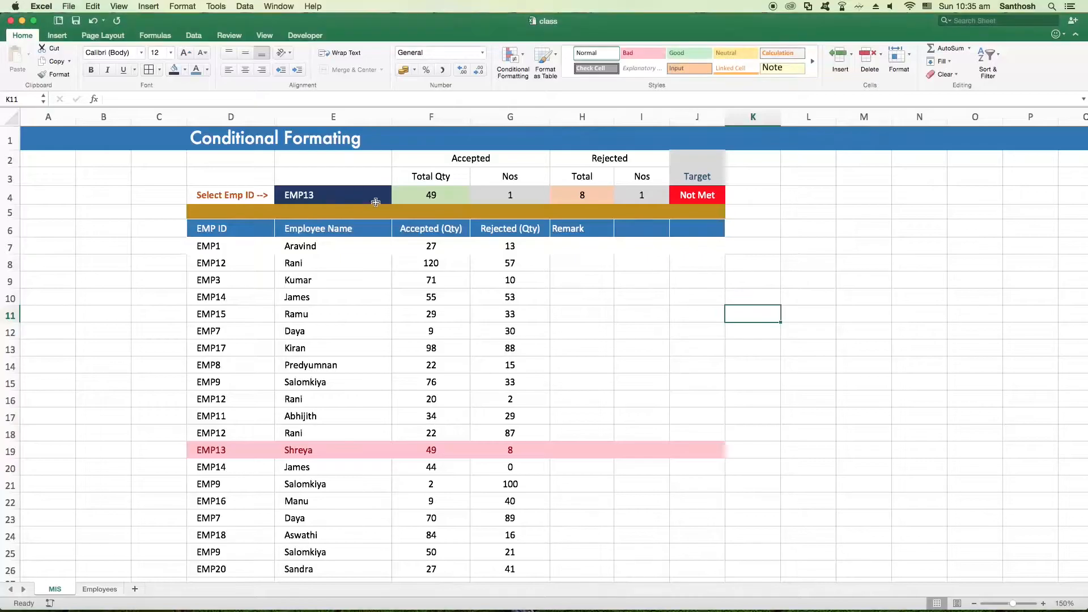
Switch the employee ID selector in E4 to EMP6 and after that to EMP1
click(386, 199)
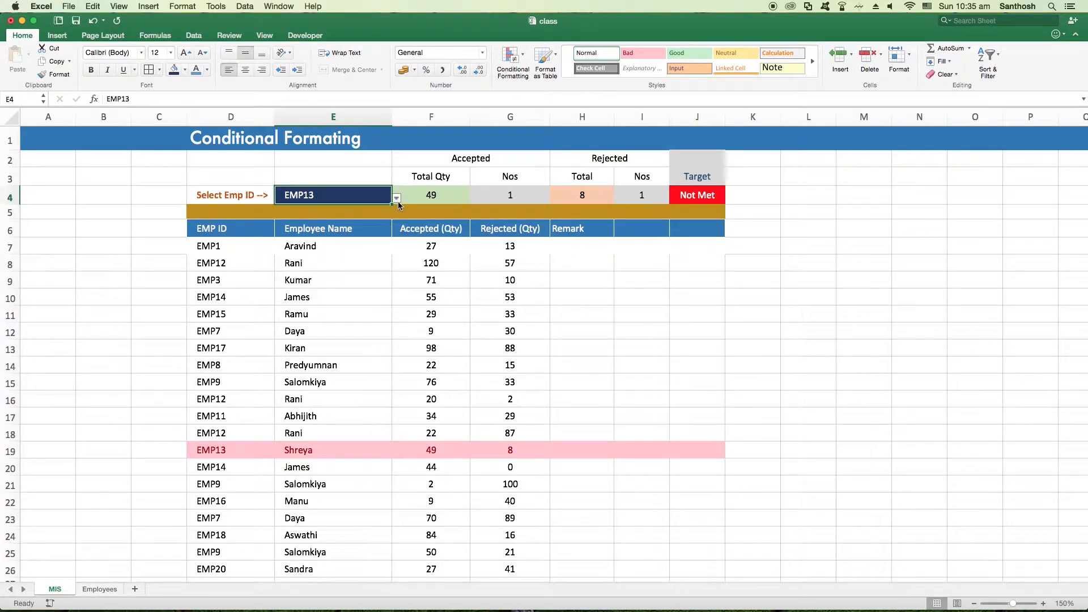
click(398, 202)
click(298, 264)
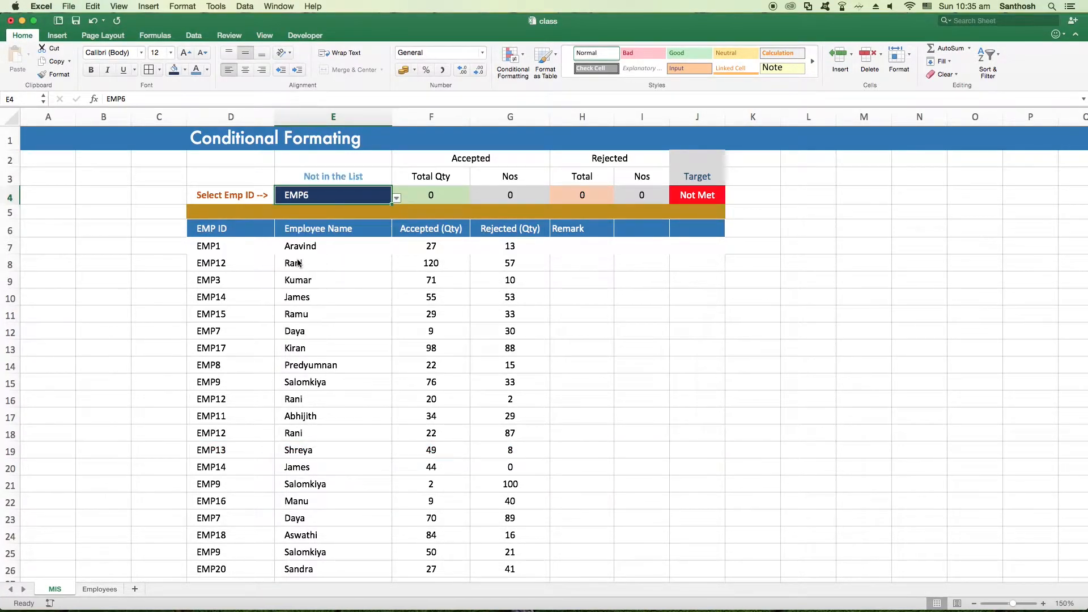
click(396, 199)
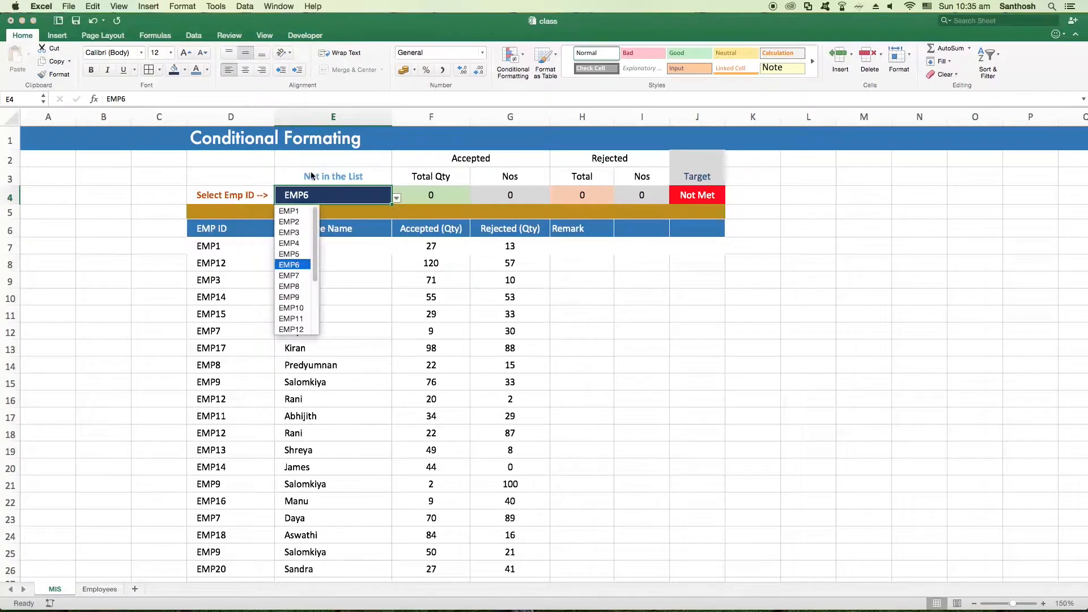
click(299, 214)
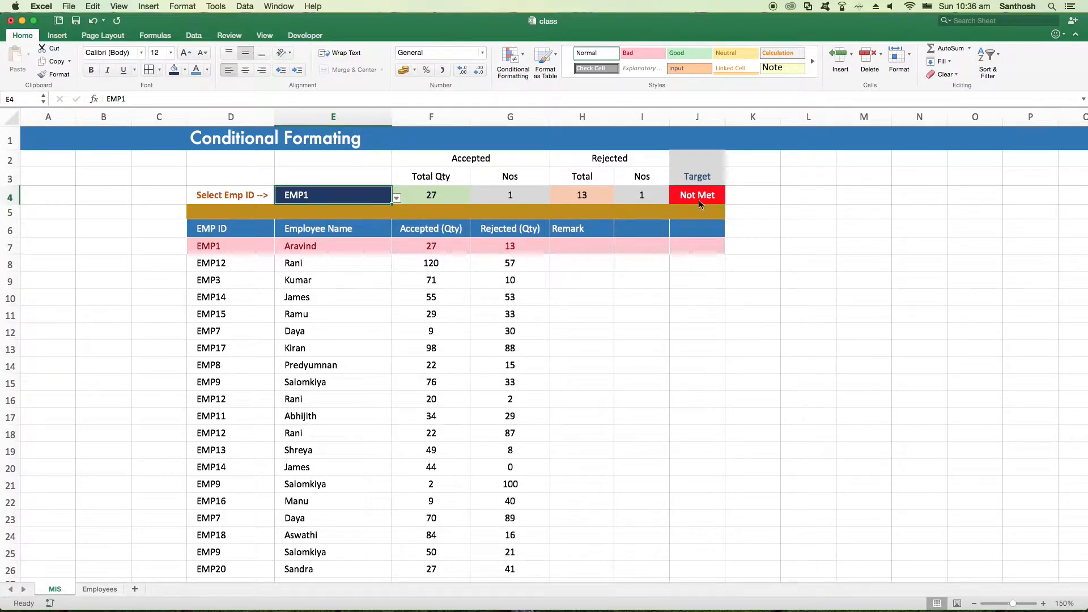
Choose EMP12 and after that EMP10 as the employee ID in E4
click(396, 198)
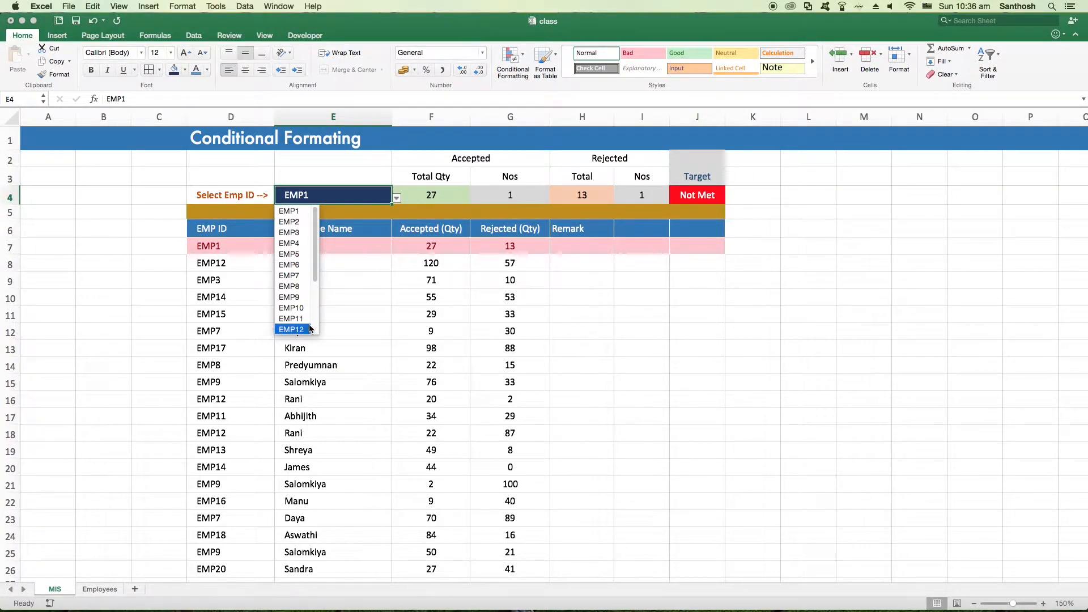
click(296, 329)
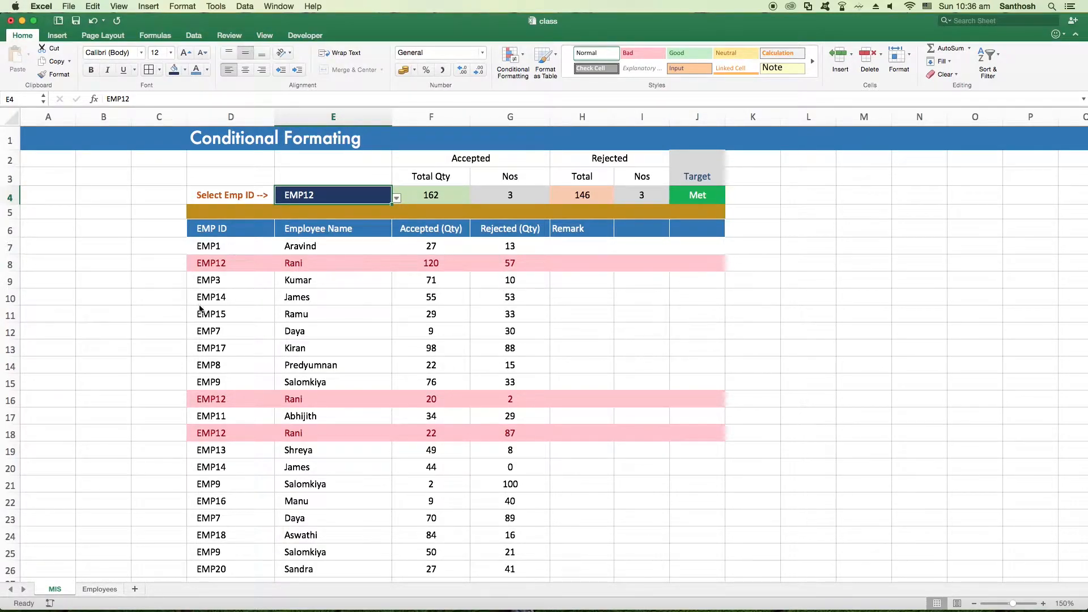
click(396, 198)
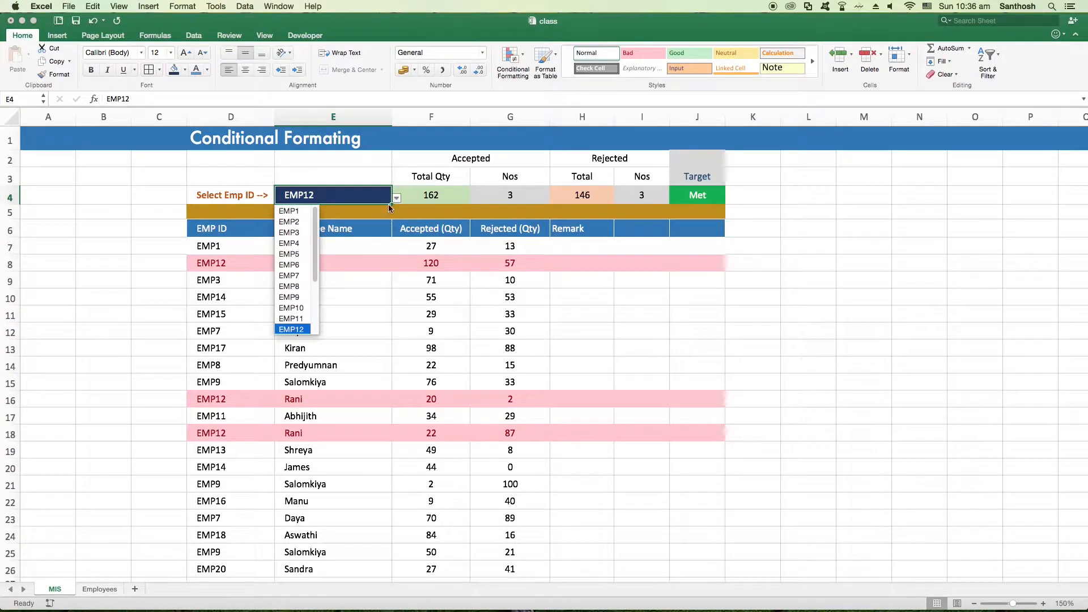
click(301, 309)
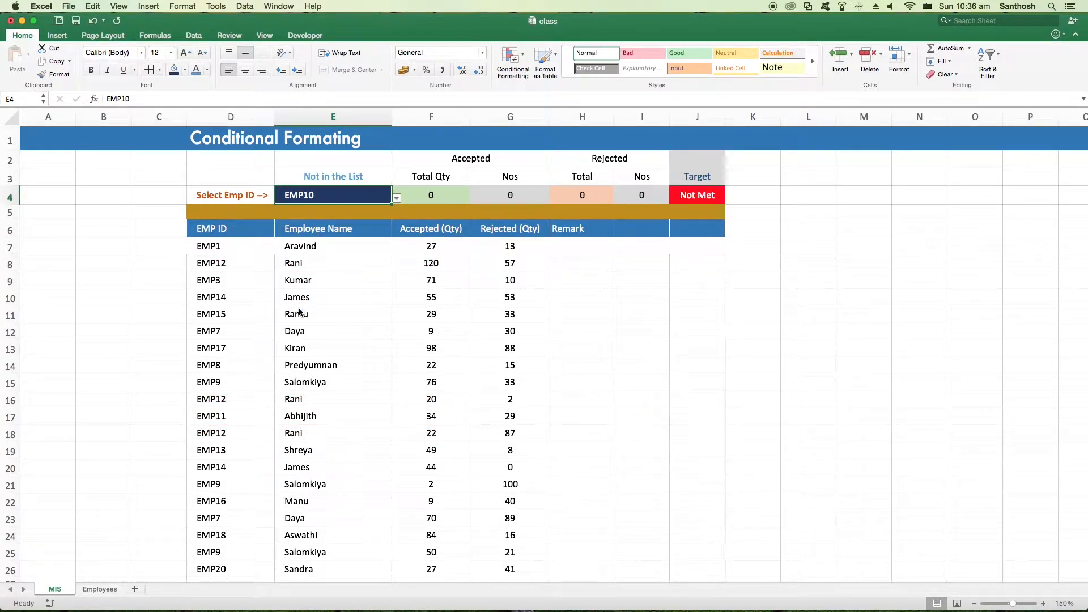
Inspect the formula in E3 above the selector and set the employee ID in E4 to EMP12
click(317, 177)
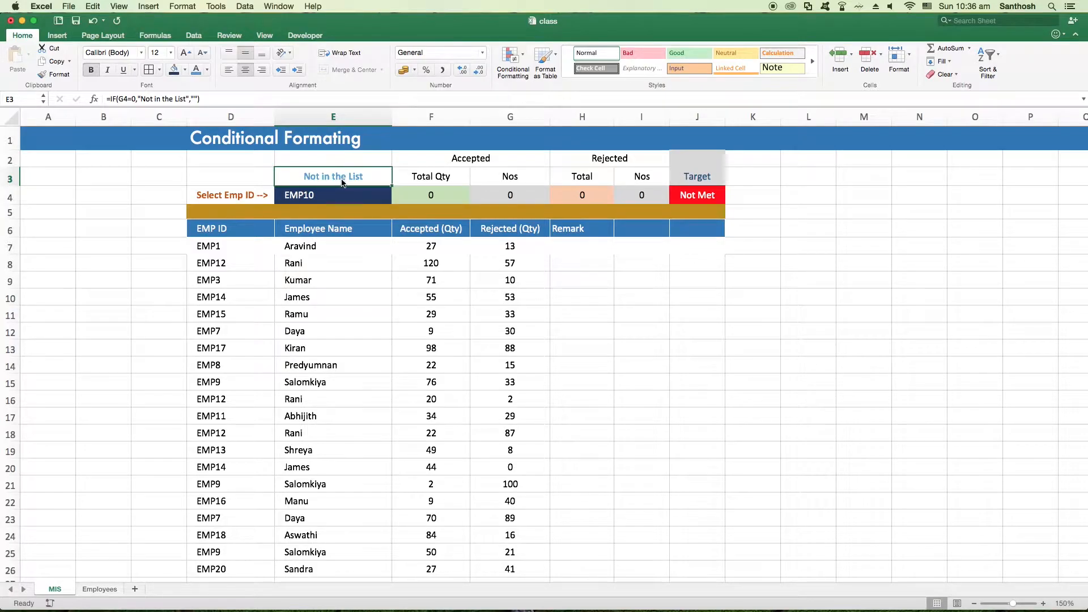
click(367, 199)
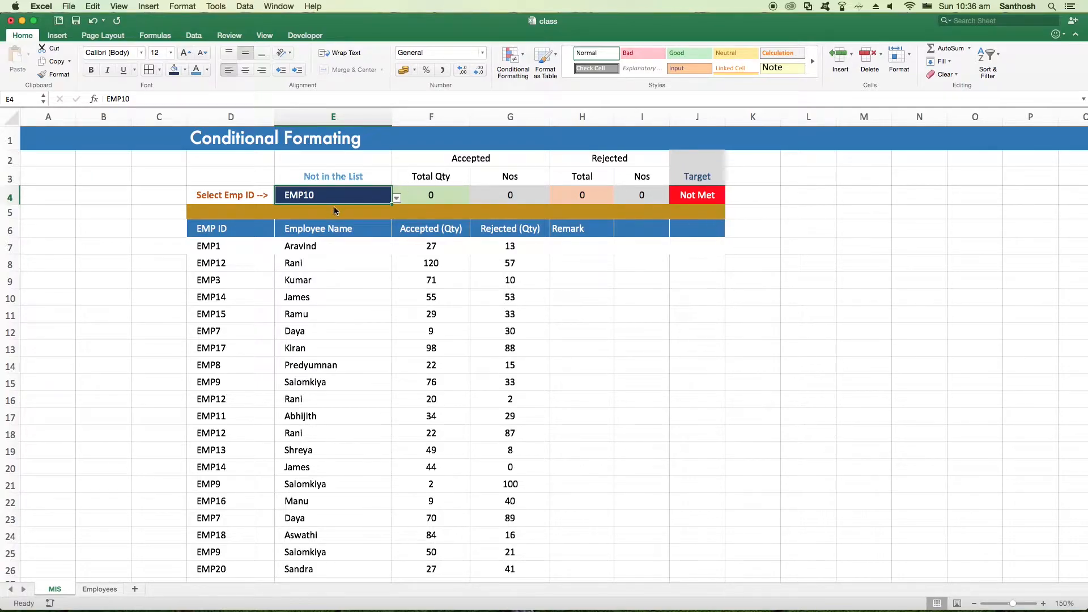
click(394, 197)
click(372, 200)
click(396, 198)
click(295, 328)
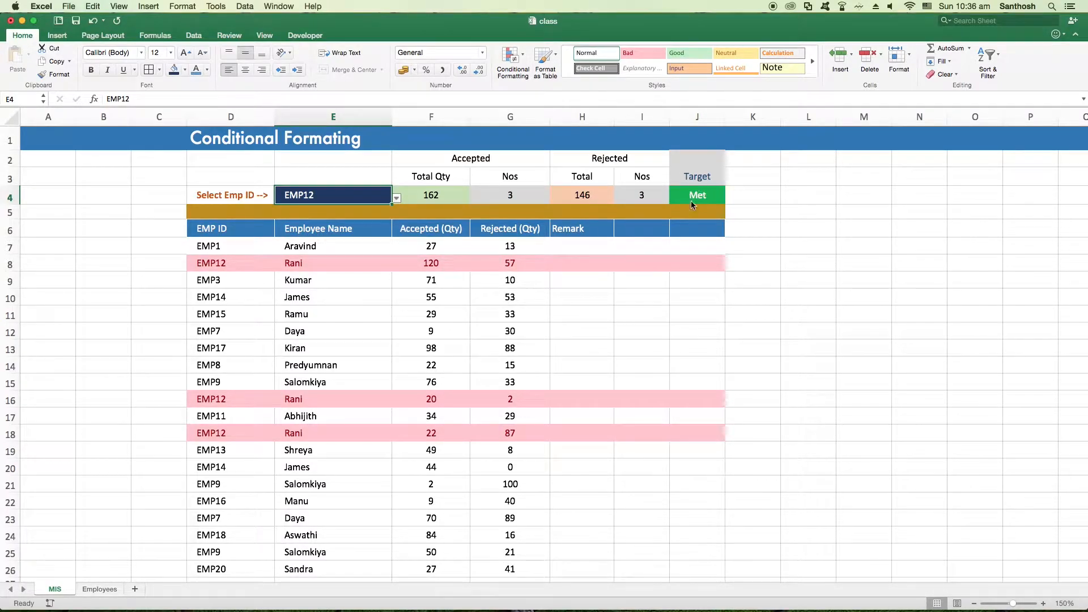
Inspect the accepted quantity and count formulas in F4 and G4, and set the employee ID in E4 to EMP7
click(425, 199)
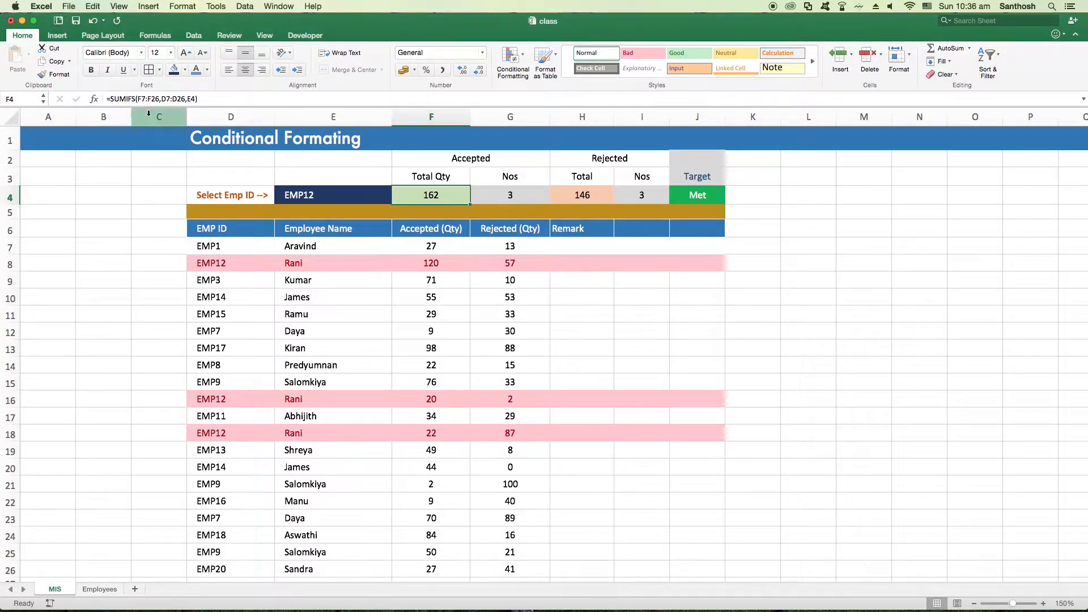
click(510, 194)
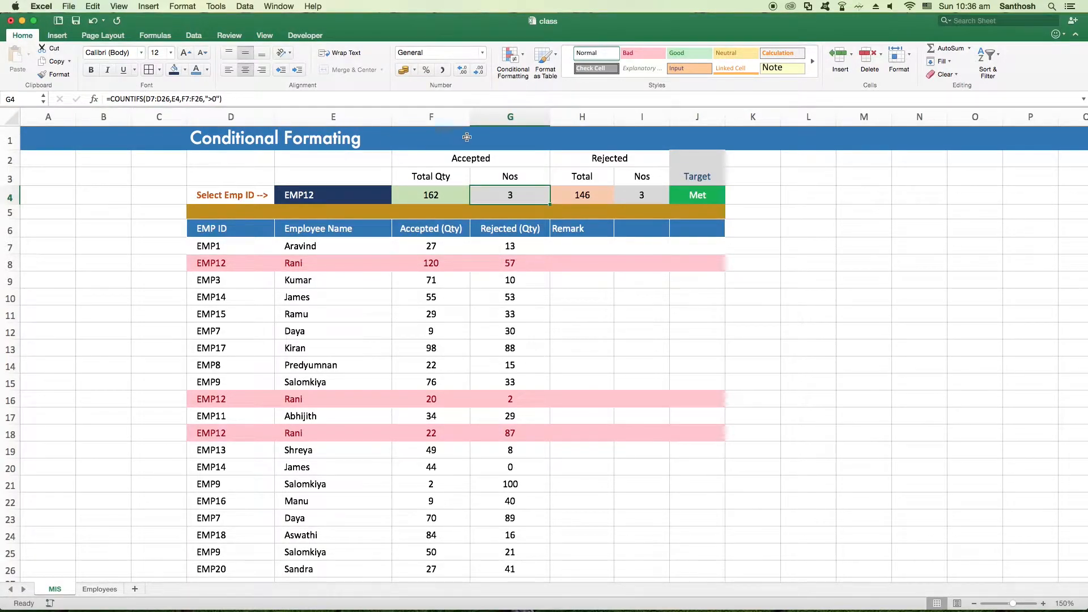
click(347, 201)
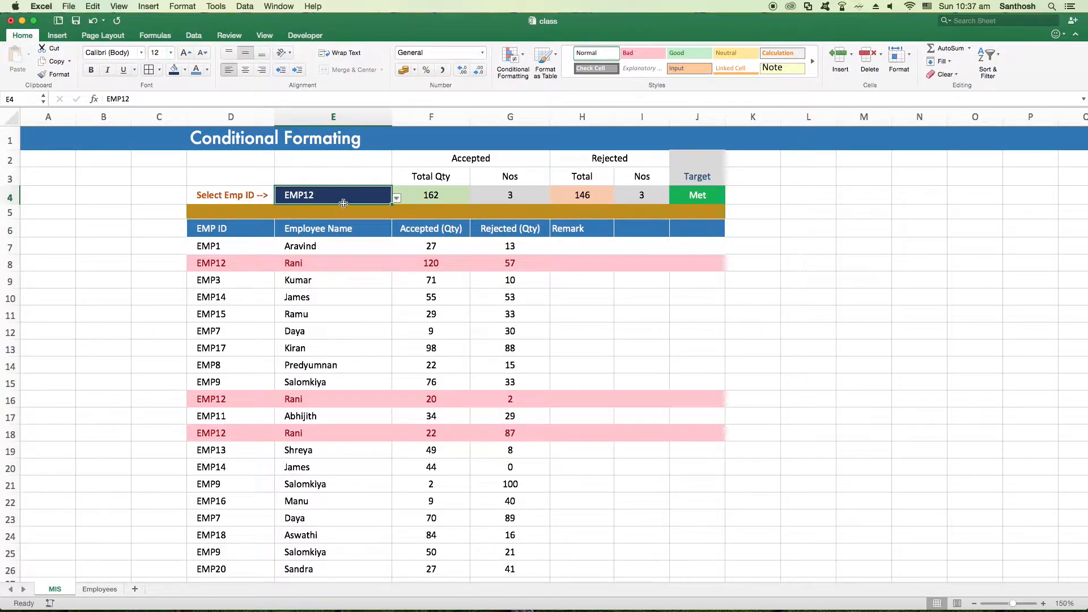
click(398, 198)
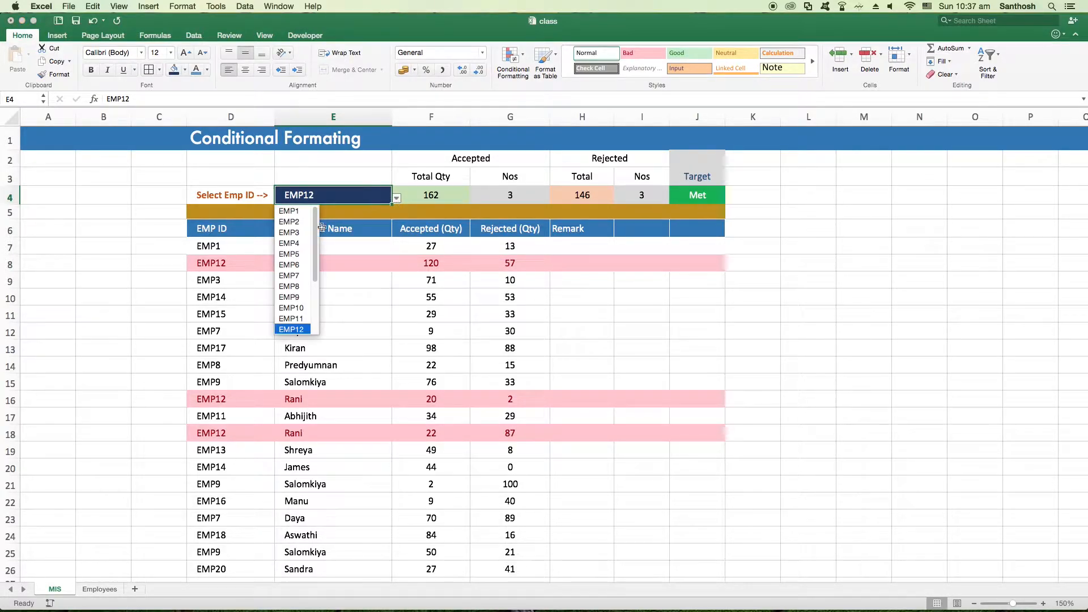
click(292, 277)
Edit the employee ID text directly in E4, entering EMP1 first and extending it to EMP12
double_click(301, 196)
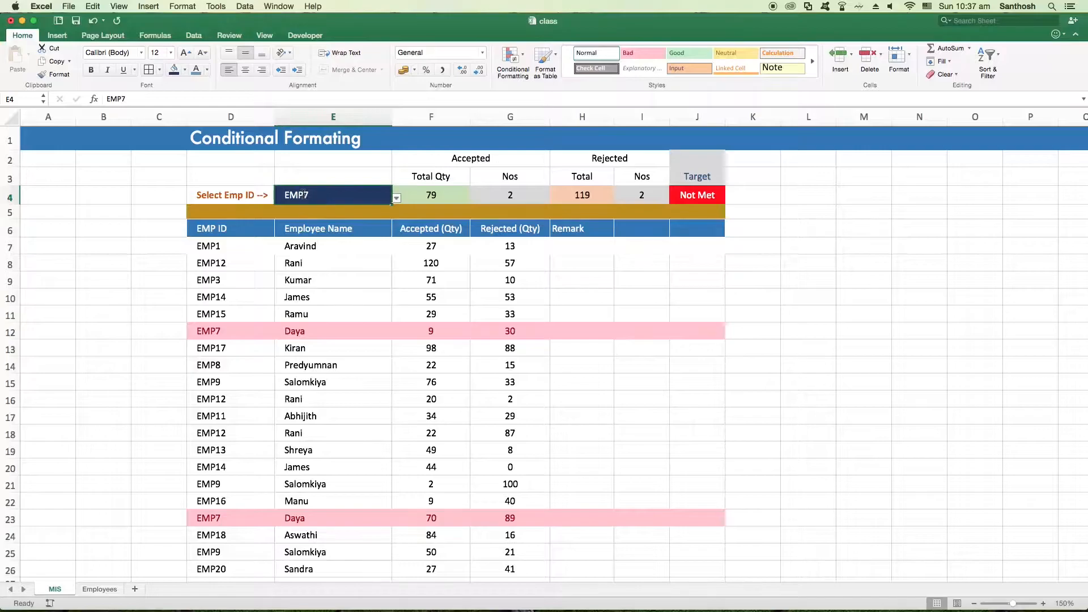
drag(303, 195, 310, 195)
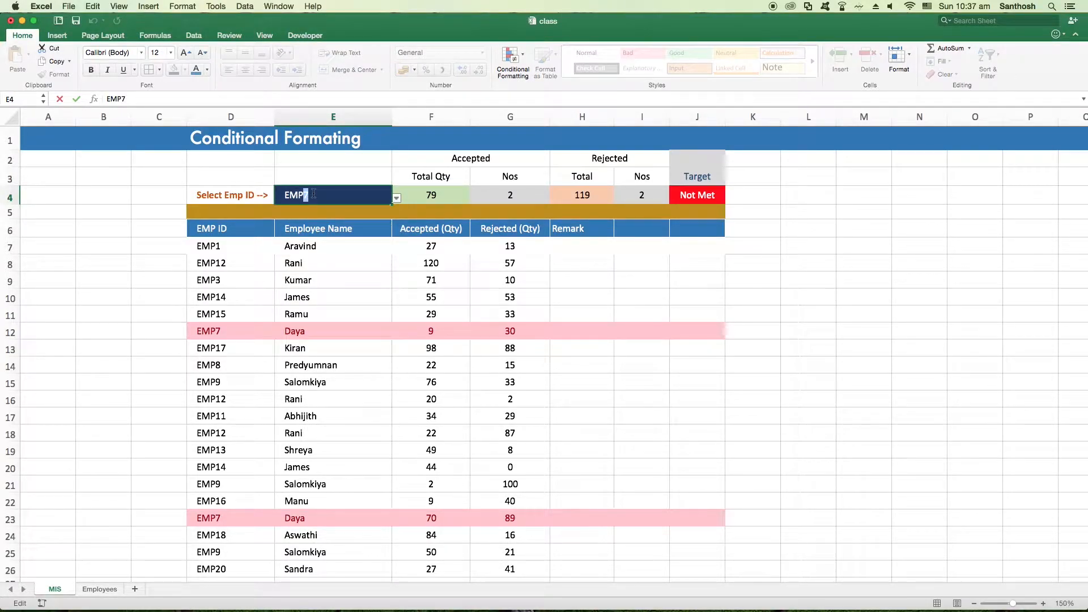
text(1)
key(Return)
double_click(315, 196)
text(2)
key(Return)
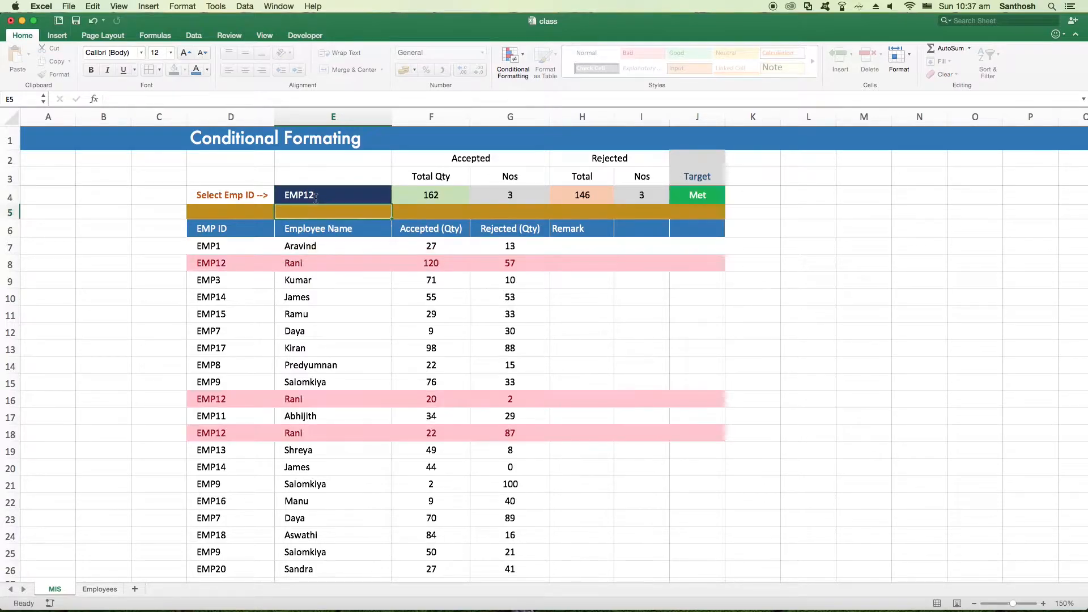
Replace the number in E4's employee ID so that the cell contains EMP20
click(306, 195)
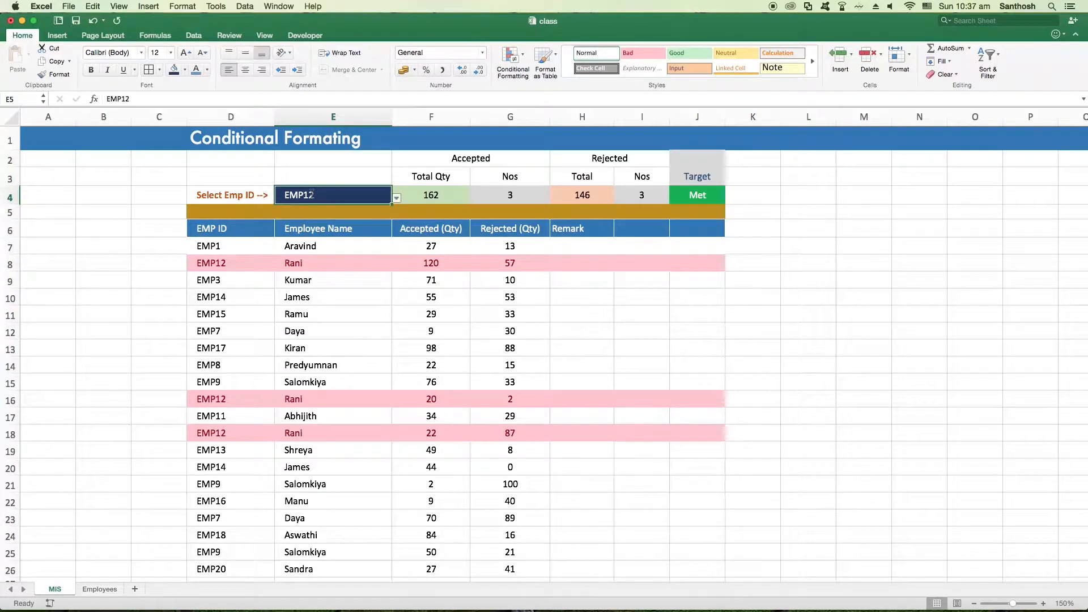
double_click(311, 195)
key(BackSpace)
key(BackSpace)
text(20)
key(Return)
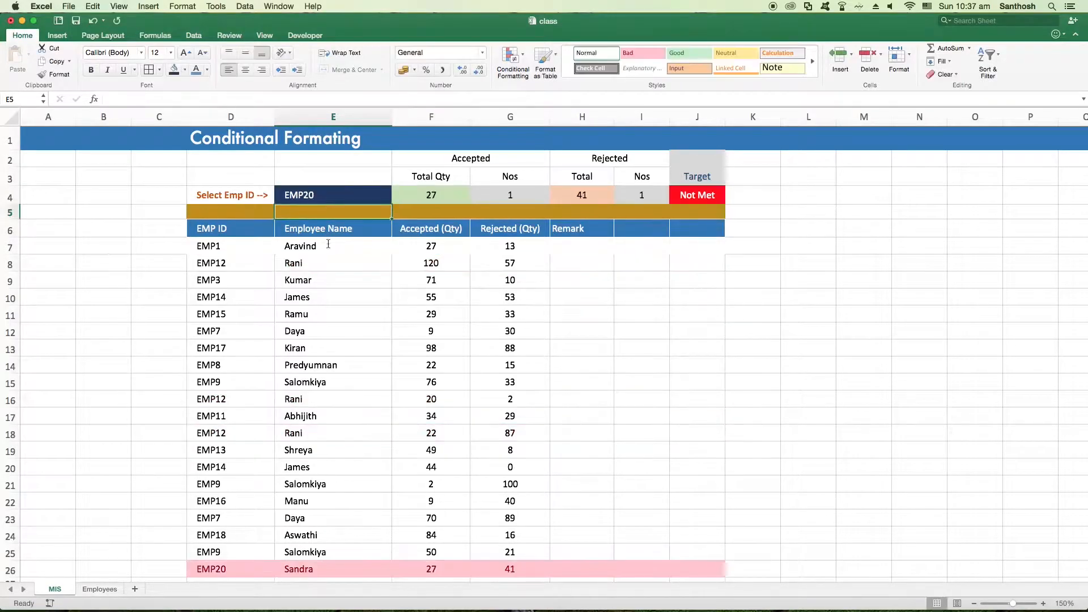
Try to enter EMP21 as the employee ID in E4 and abandon the entry
double_click(311, 195)
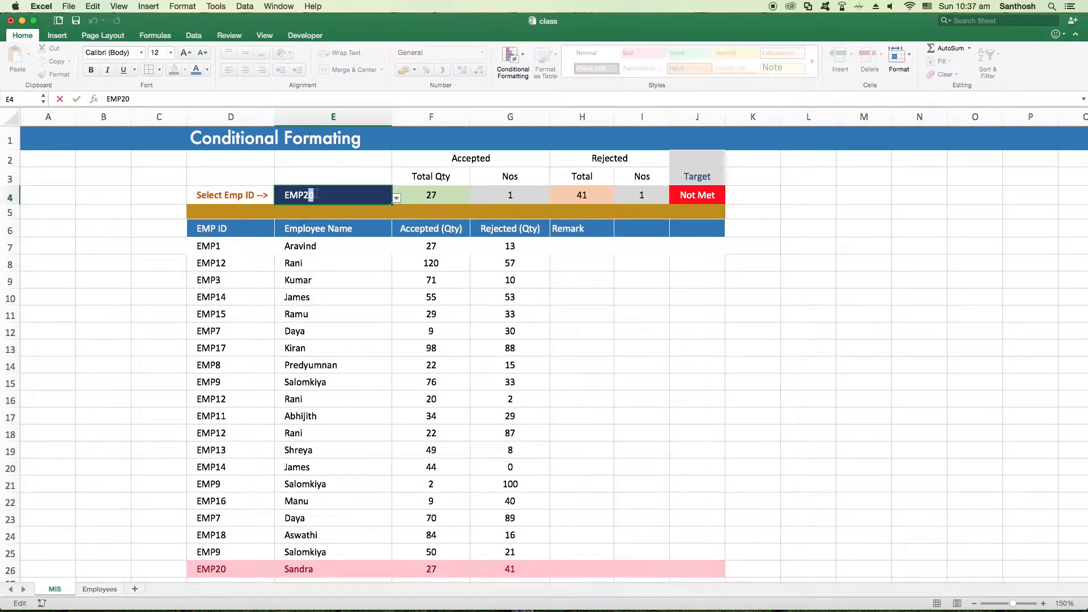
text(1)
key(Return)
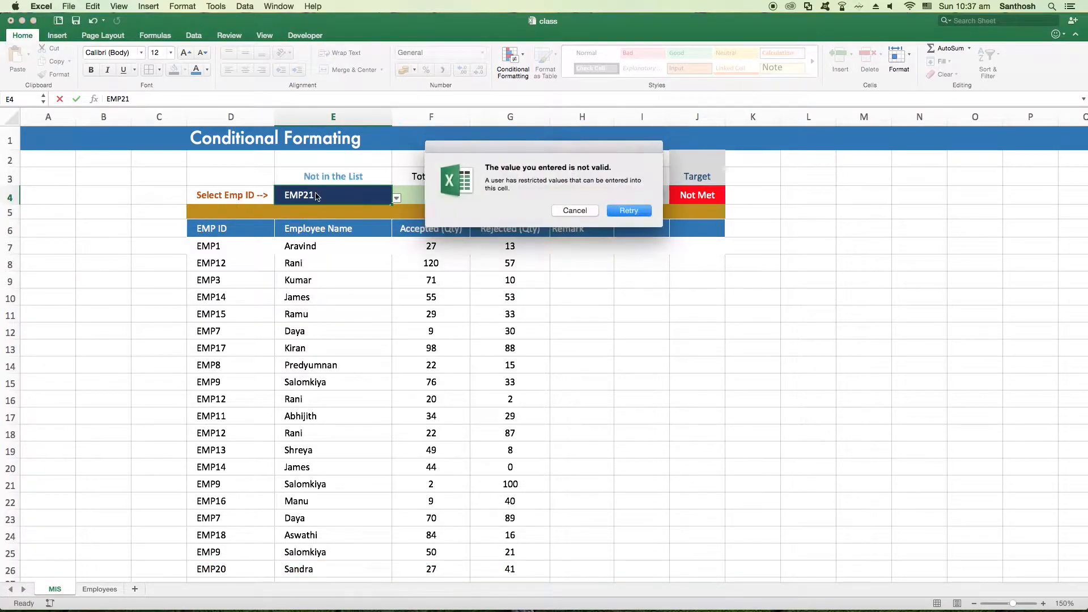
click(626, 213)
click(366, 312)
key(Escape)
scroll(493, 322, down, 4)
scroll(496, 326, up, 4)
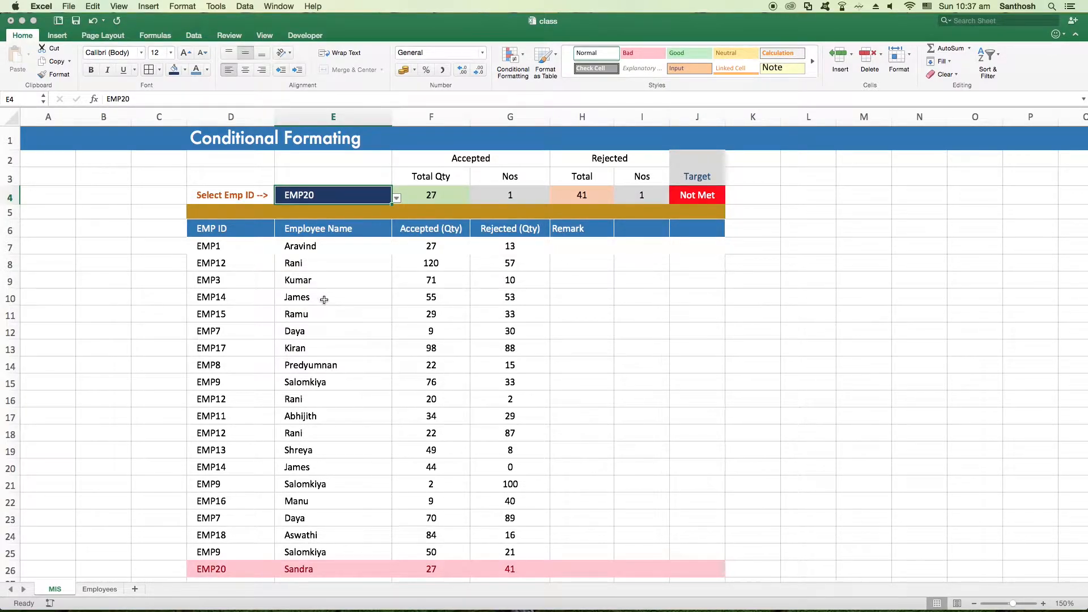
Pick EMP4 and after that EMP1 from the allowed employee IDs for E4
click(396, 199)
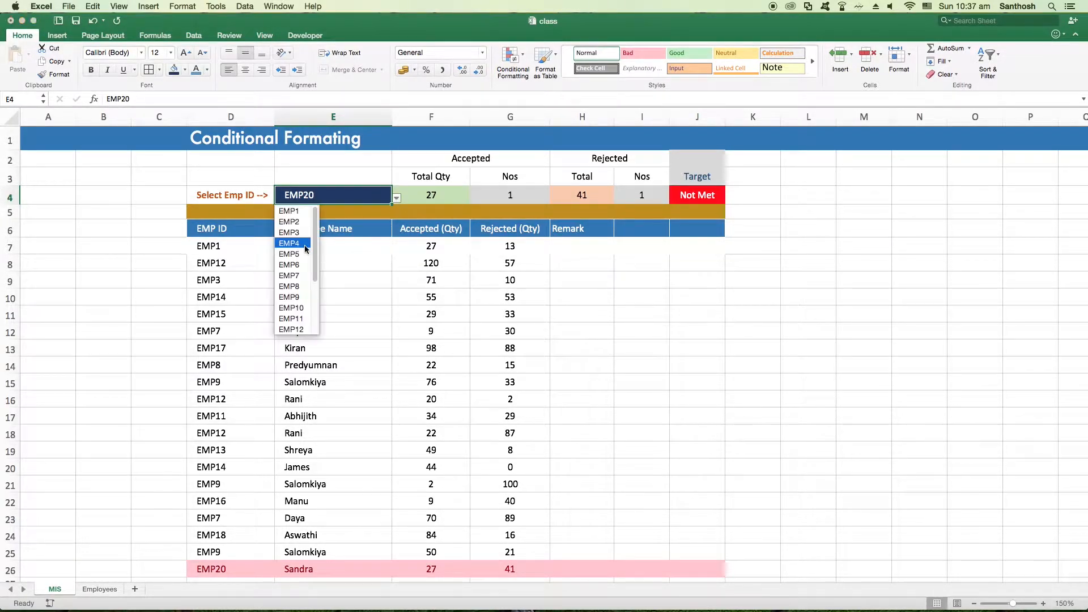
click(306, 249)
click(396, 199)
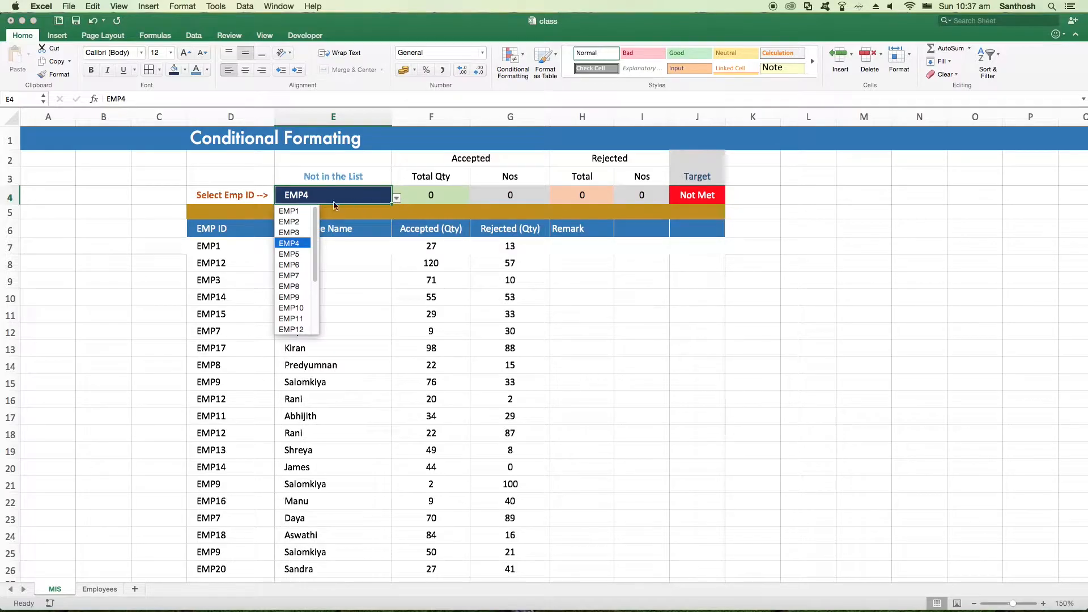
click(297, 210)
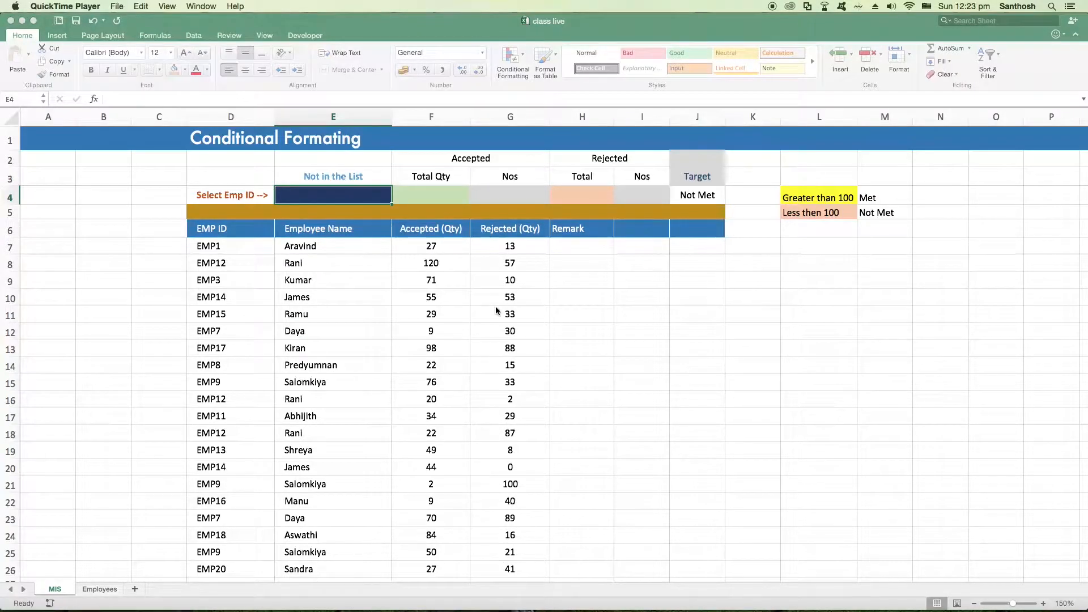
Examine the empty selector cell E4 and the accepted and rejected summary cells of row 4 in the class live workbook
click(313, 248)
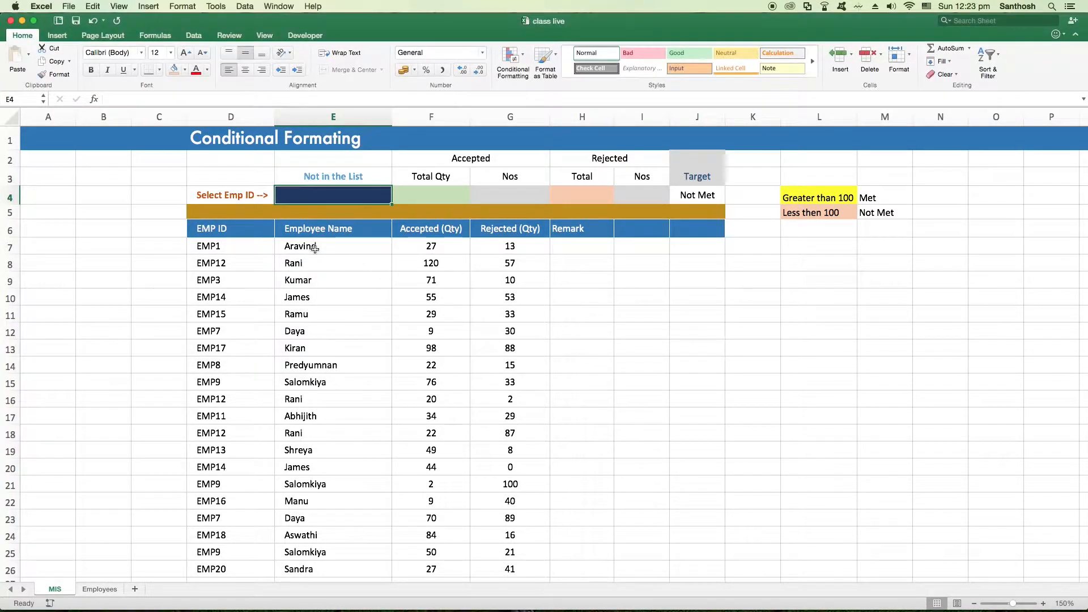
click(312, 247)
click(323, 191)
key(Right)
key(Right)
key(Right)
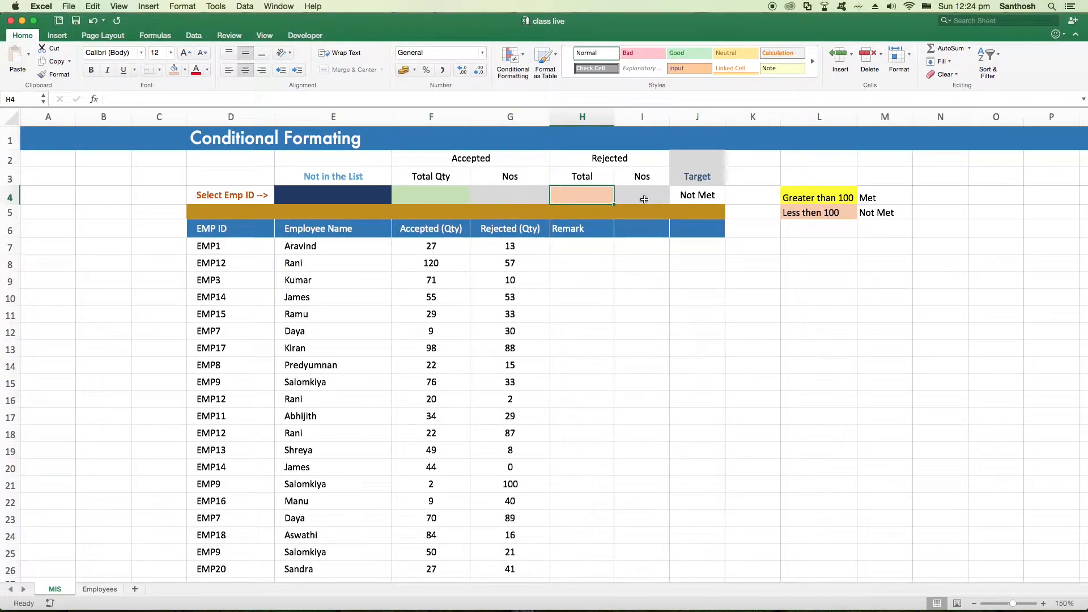
click(645, 199)
click(285, 199)
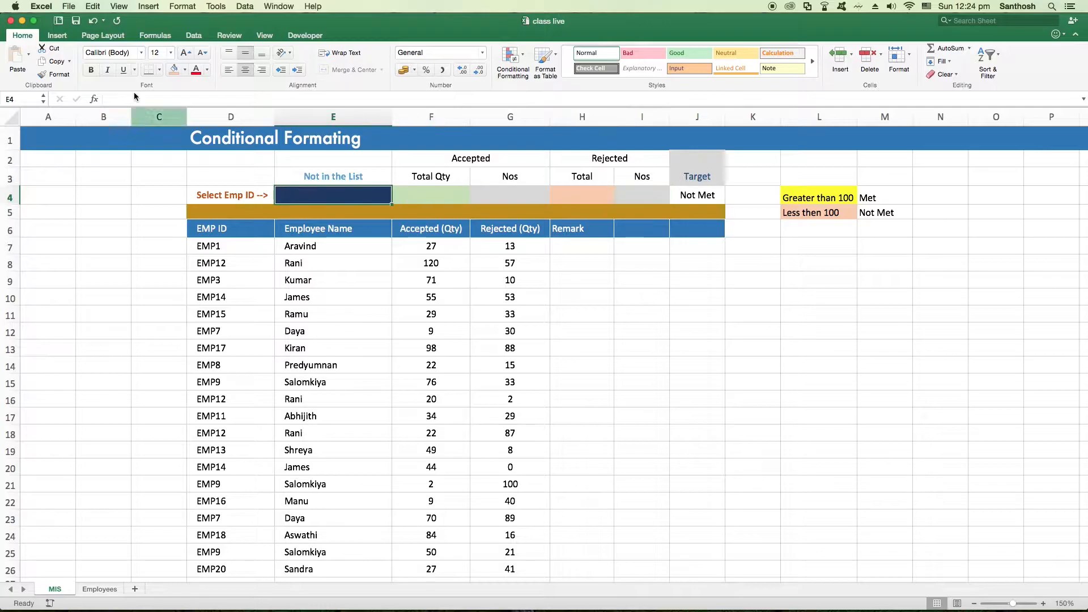
click(141, 102)
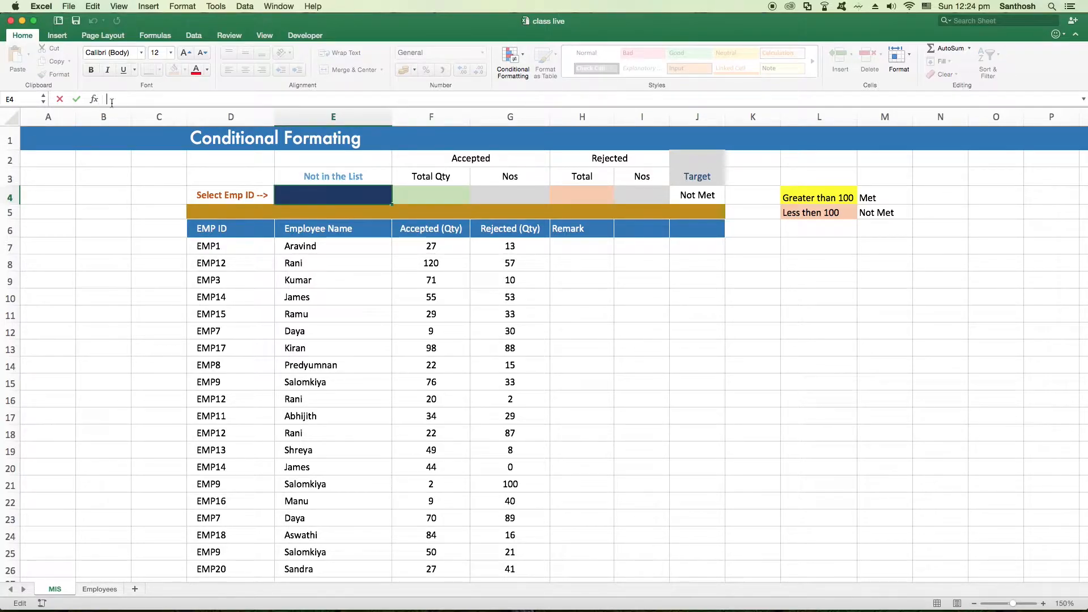
click(241, 261)
click(301, 245)
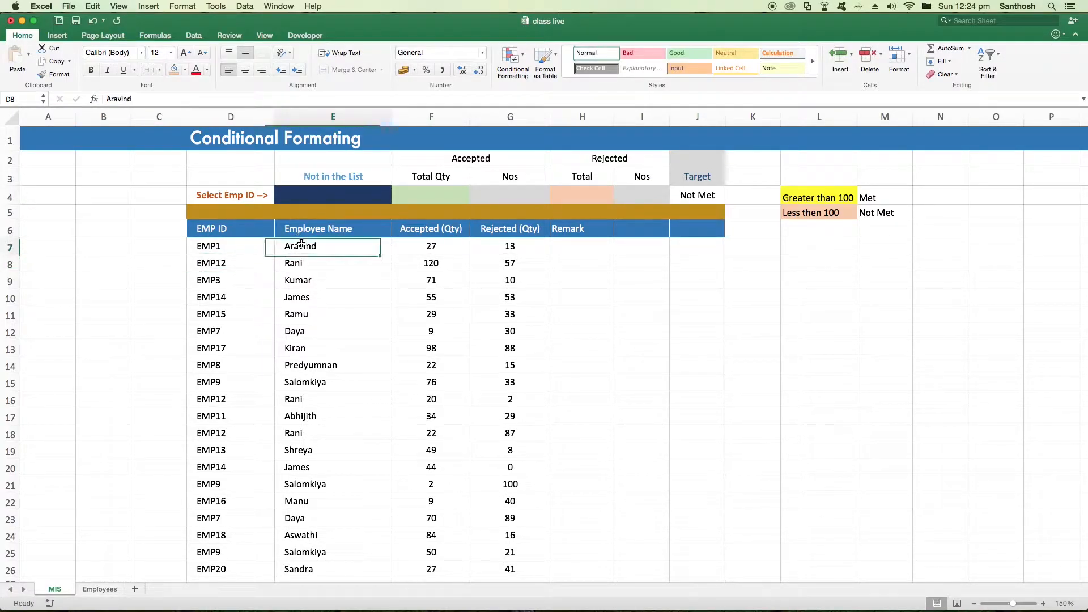
click(305, 196)
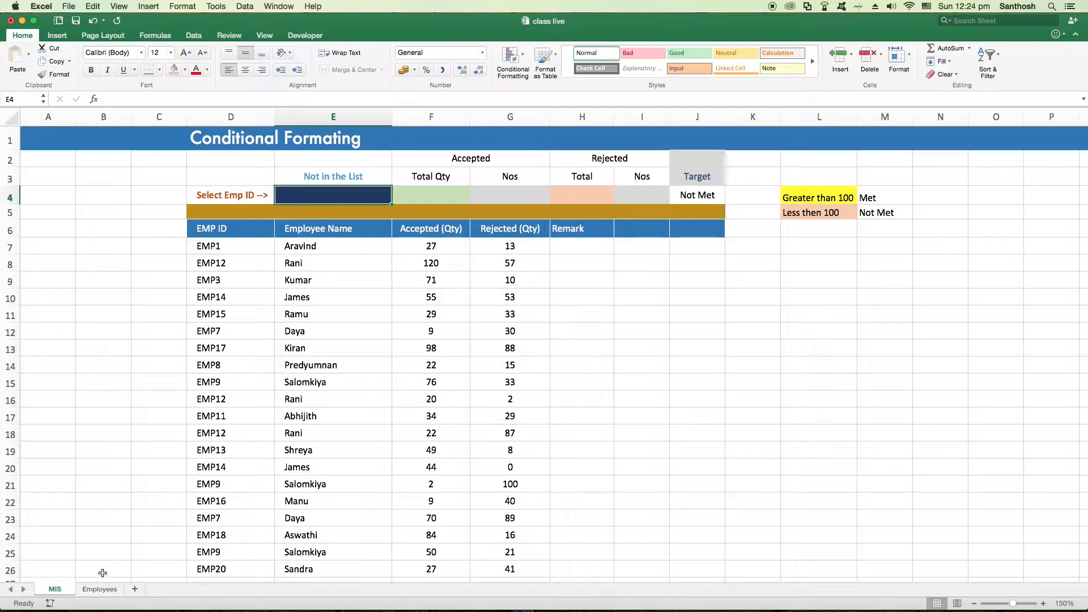
Review the employee IDs and names in B2:C21 of the Employees sheet and return to the MIS sheet
click(108, 591)
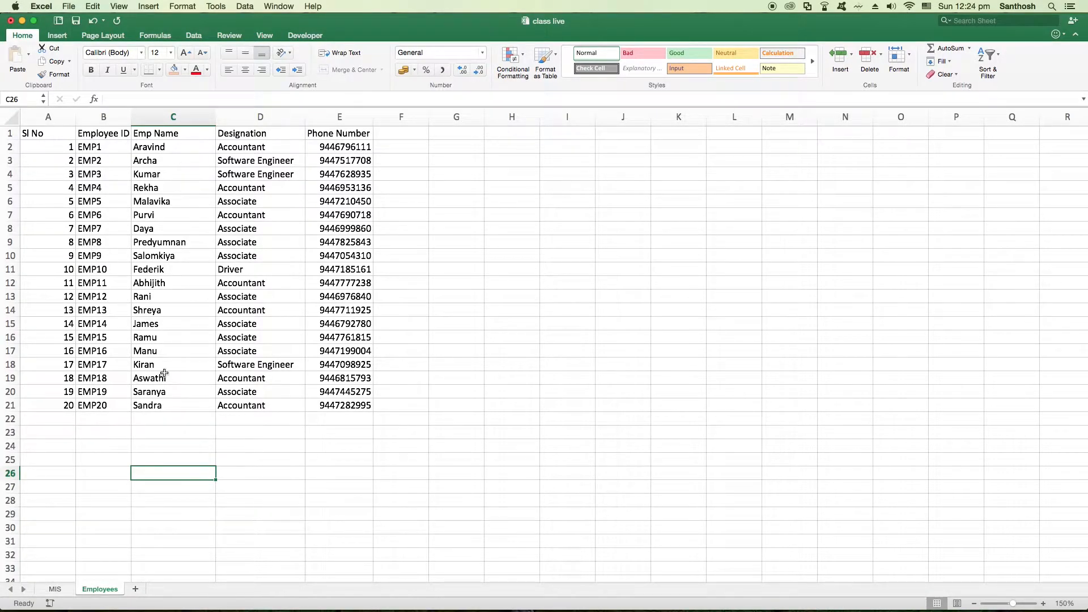
click(55, 590)
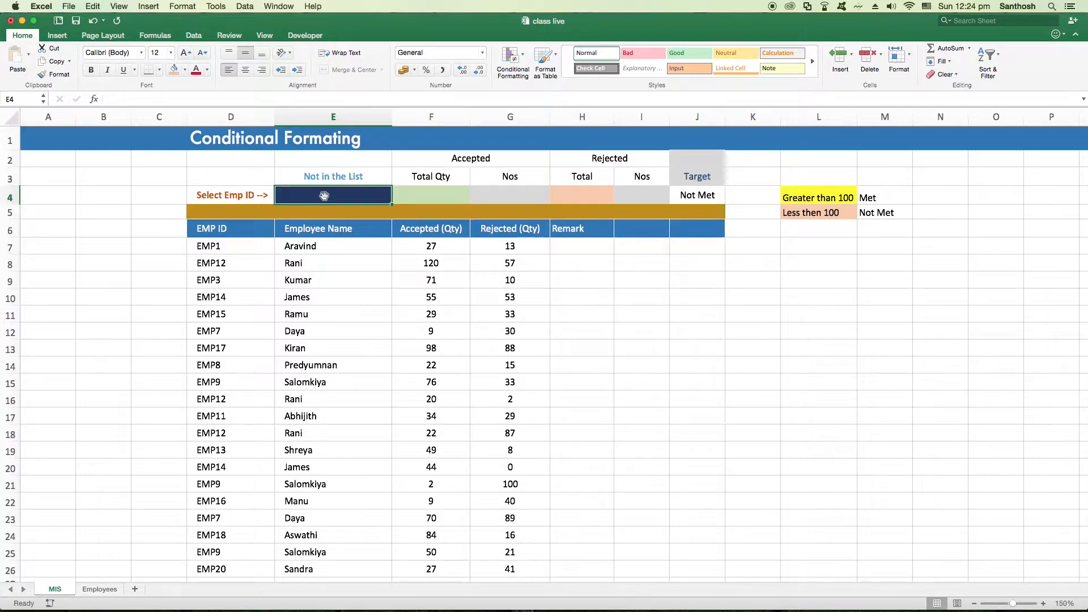
click(99, 590)
drag(102, 147, 161, 404)
click(123, 488)
click(55, 589)
Check on the Employees sheet which range name the employee IDs in B2:B21 carry compared with single cells
click(100, 589)
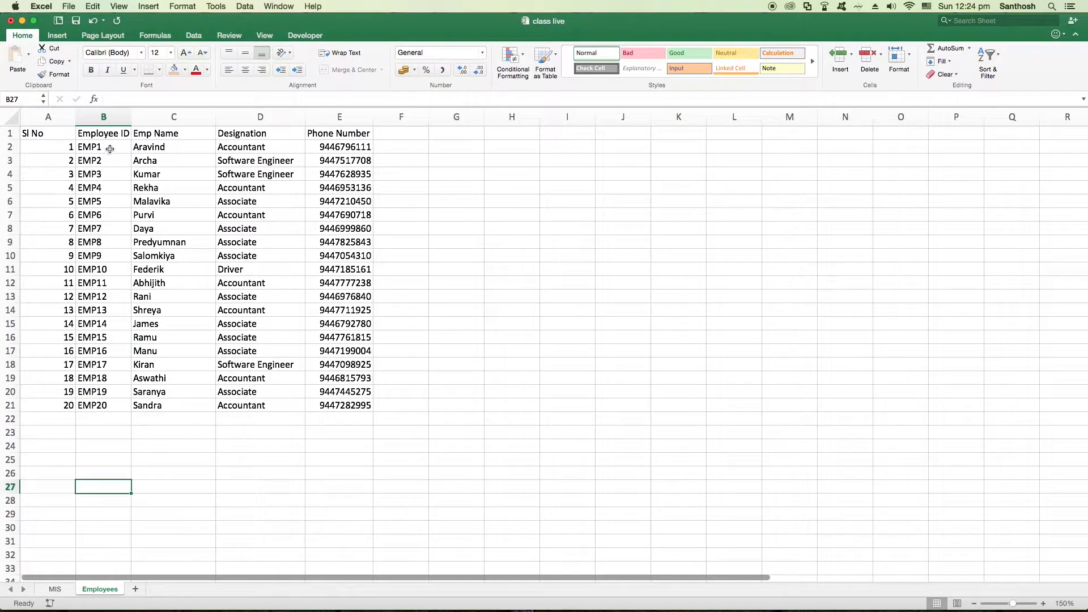
drag(110, 146, 115, 406)
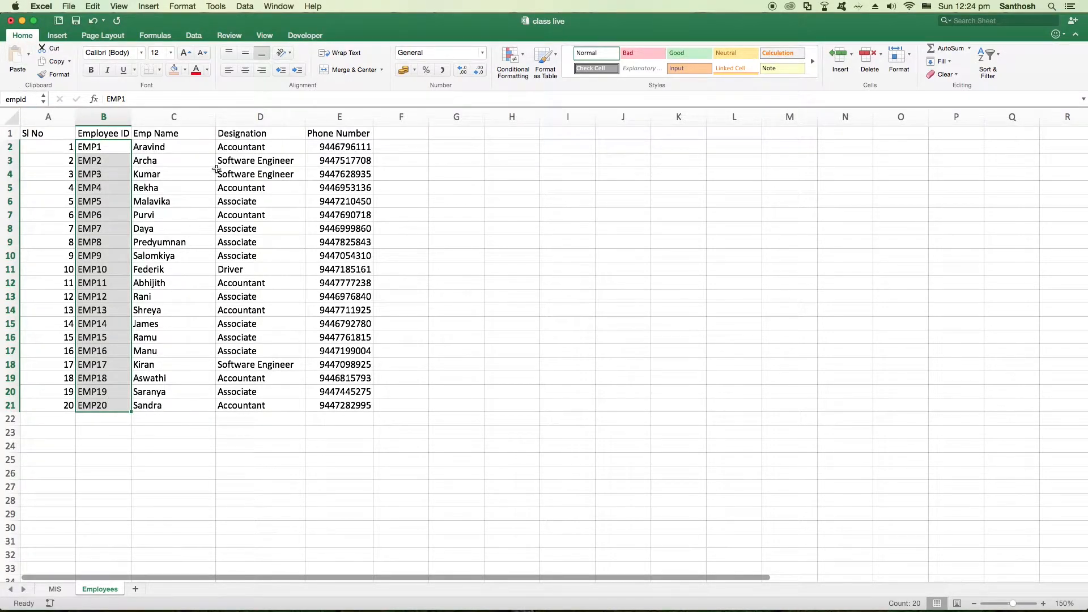
click(160, 161)
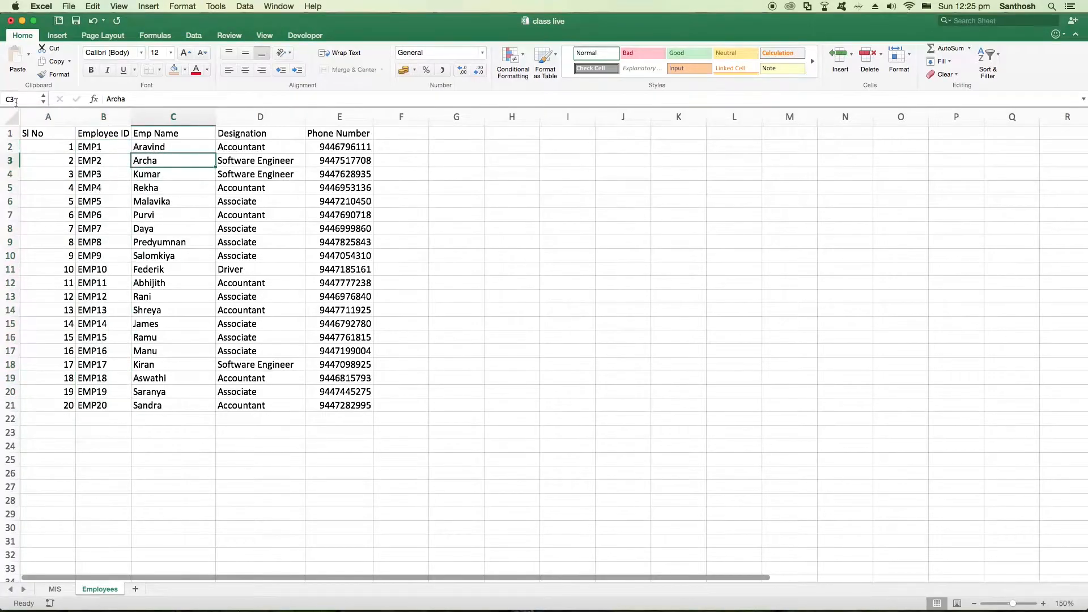
click(113, 163)
click(108, 225)
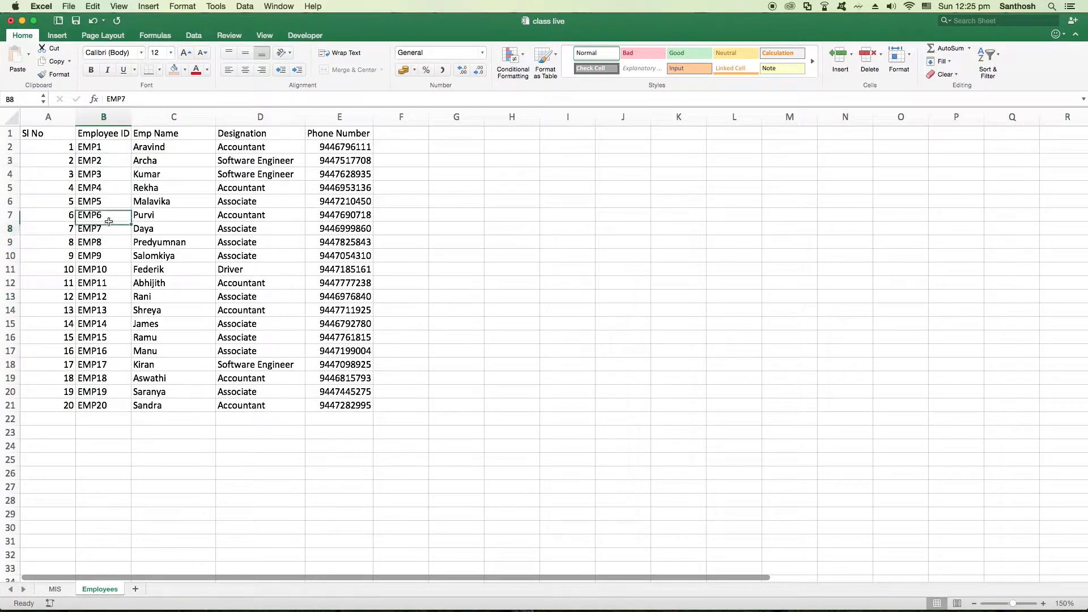
click(109, 245)
click(108, 166)
Delete the existing empid name of the employee ID range from the workbook's defined names
drag(107, 147, 110, 397)
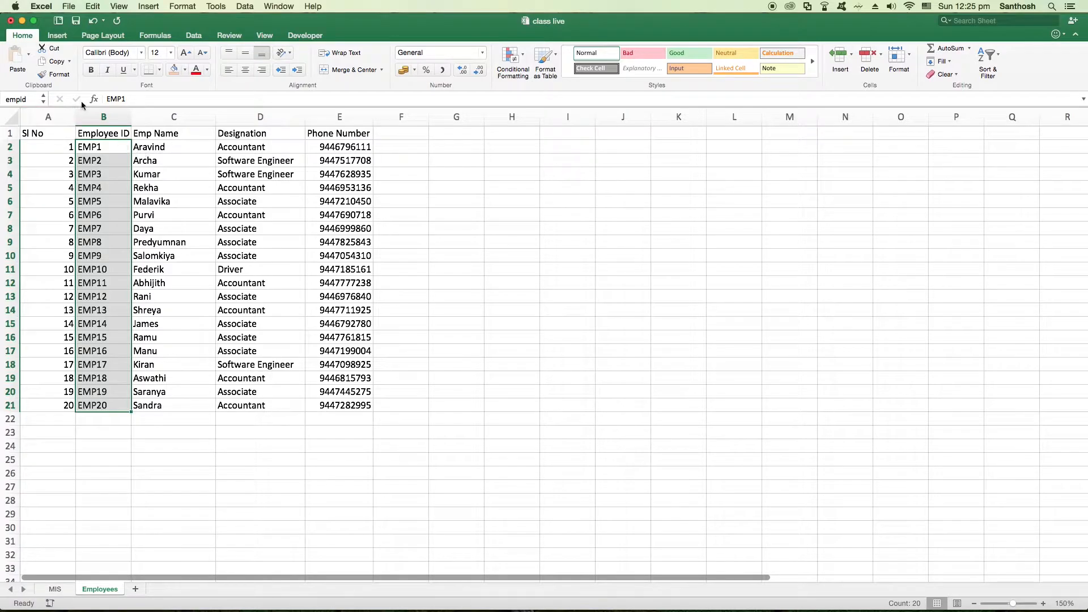
click(194, 36)
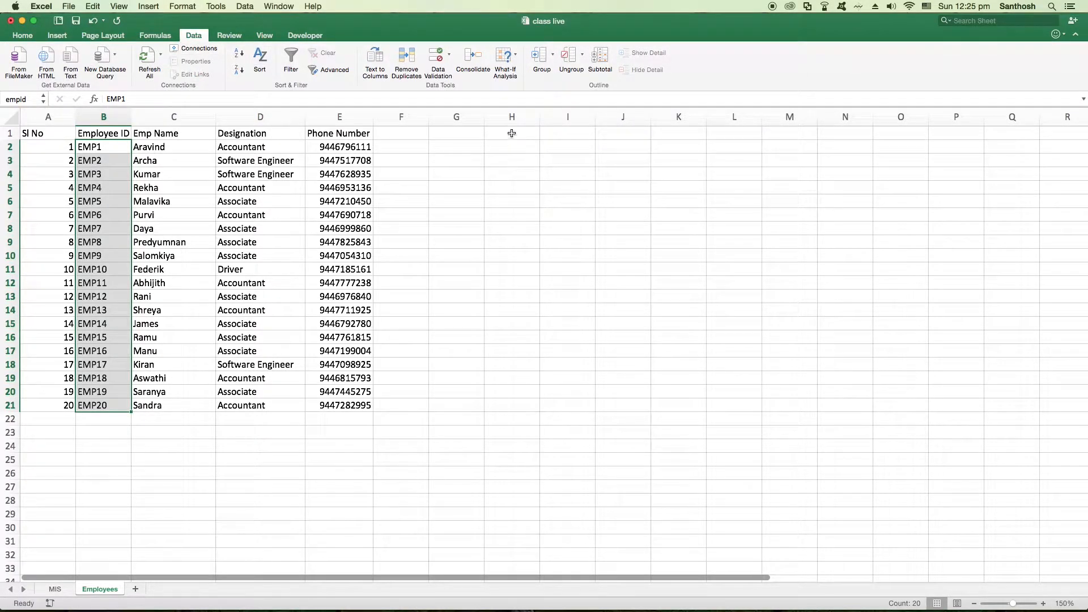
click(161, 35)
click(374, 52)
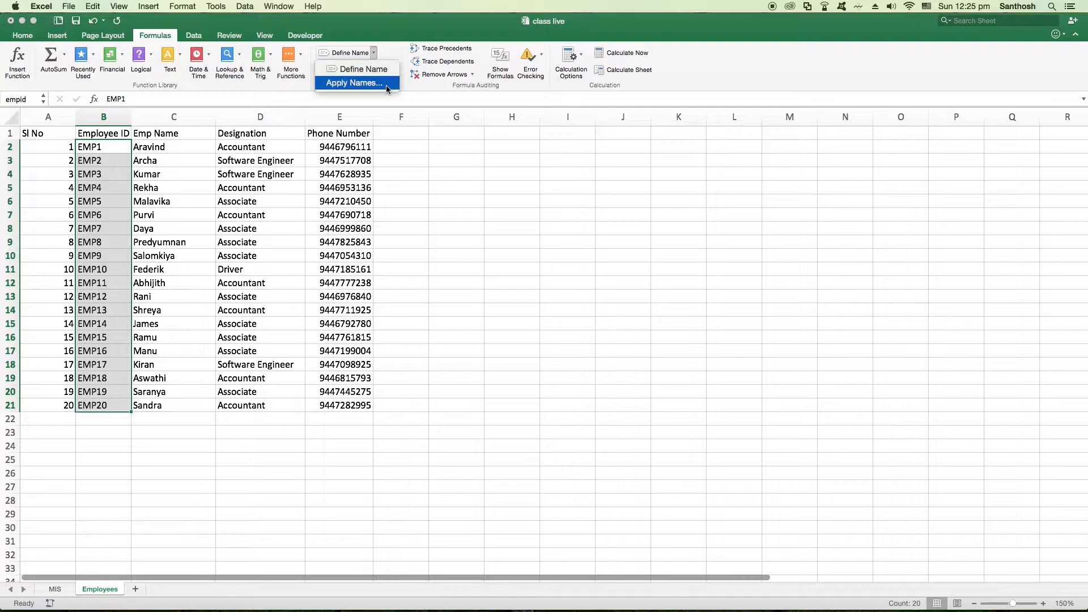
click(424, 112)
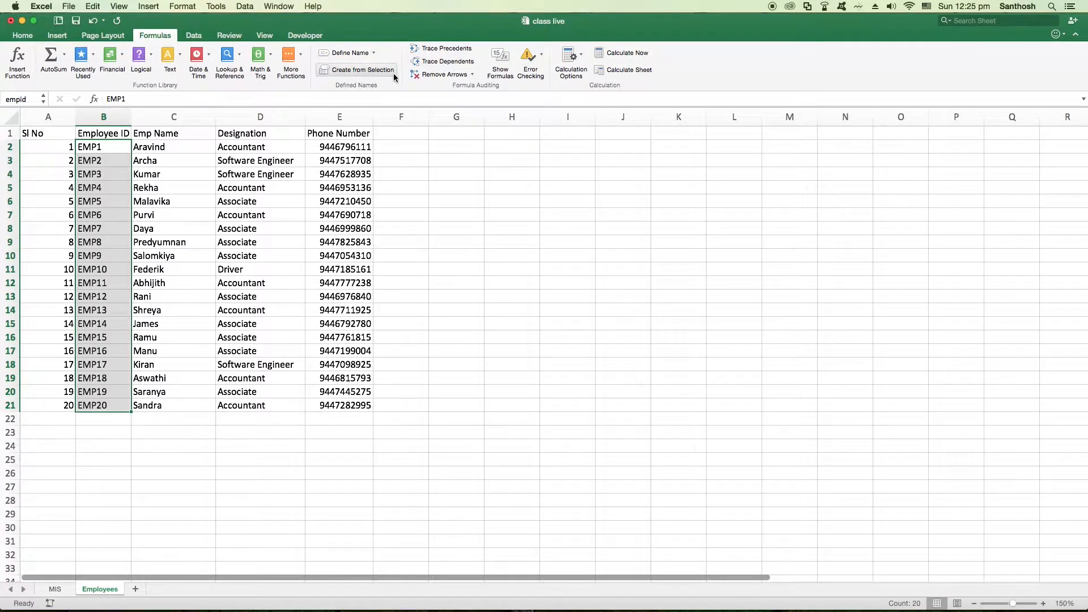
click(352, 53)
click(684, 193)
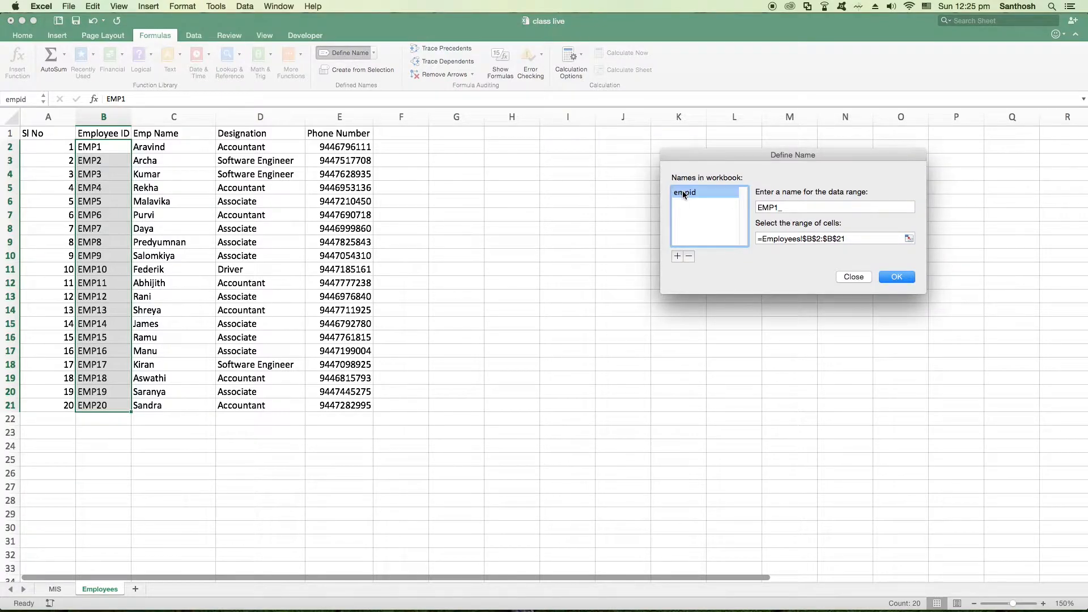
click(689, 257)
click(897, 280)
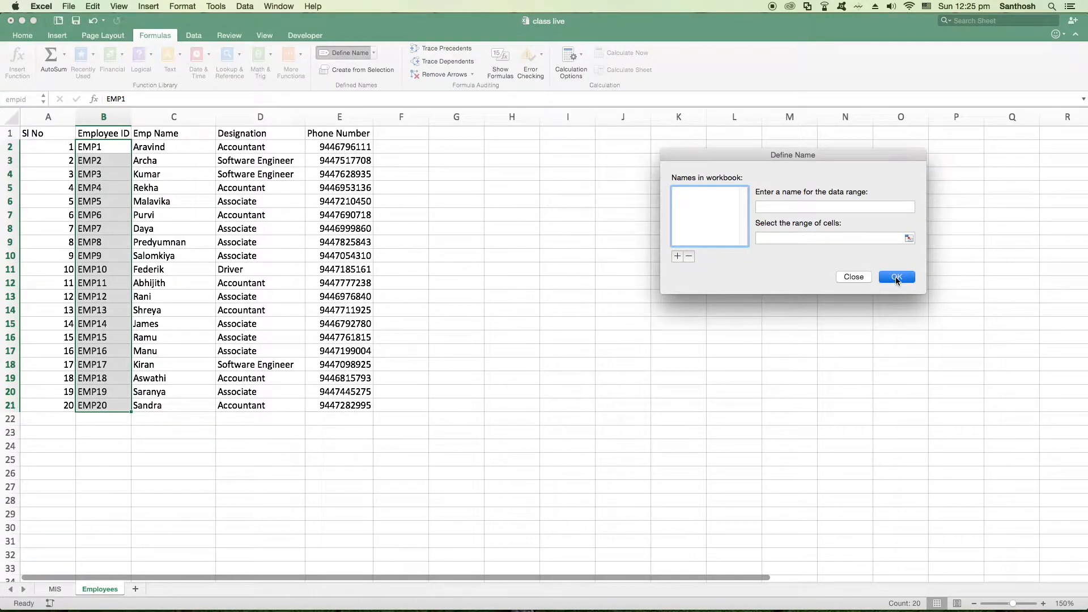
Give the employee IDs in B2:B21 of the Employees sheet a range name and reselect the range to check it
click(178, 306)
drag(107, 147, 118, 404)
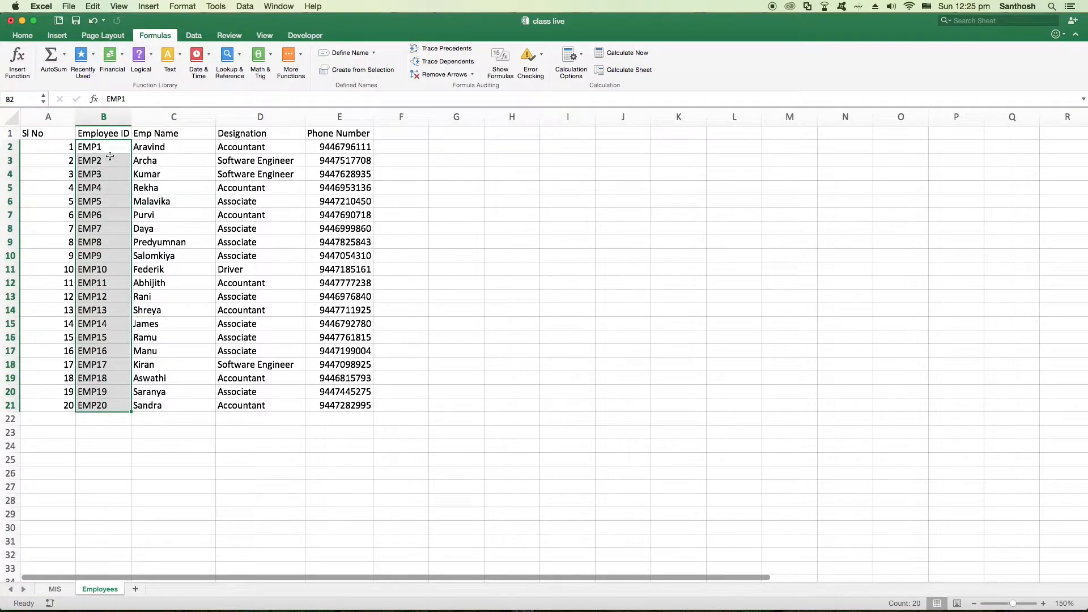
click(24, 97)
key(Return)
click(169, 174)
drag(103, 148, 110, 406)
click(151, 433)
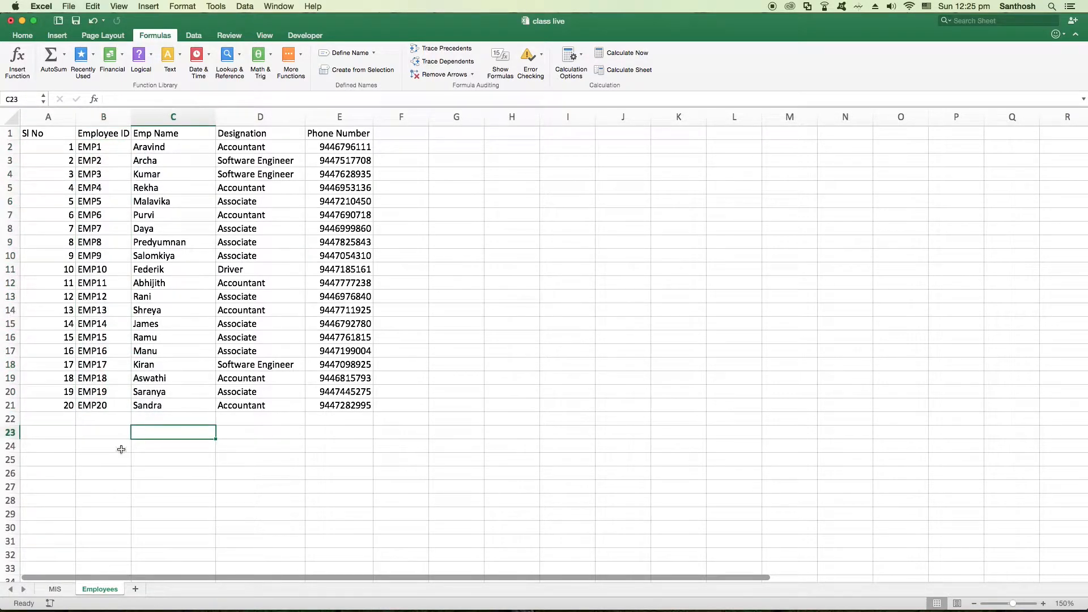
Add a List data validation with in-cell dropdown to E4 on the MIS sheet, using the named employee ID range as source
click(64, 590)
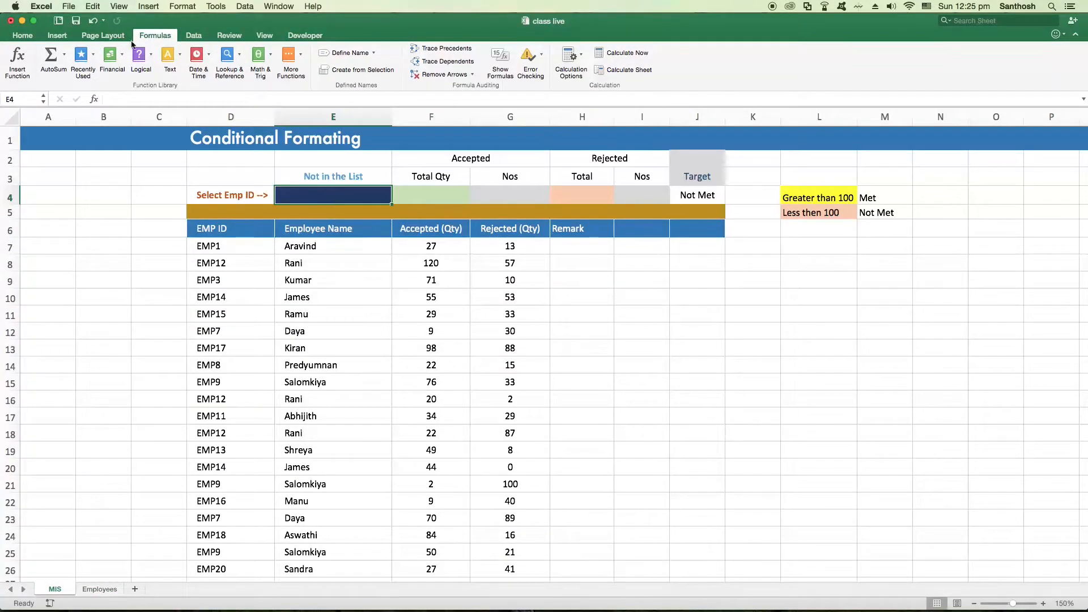
click(194, 37)
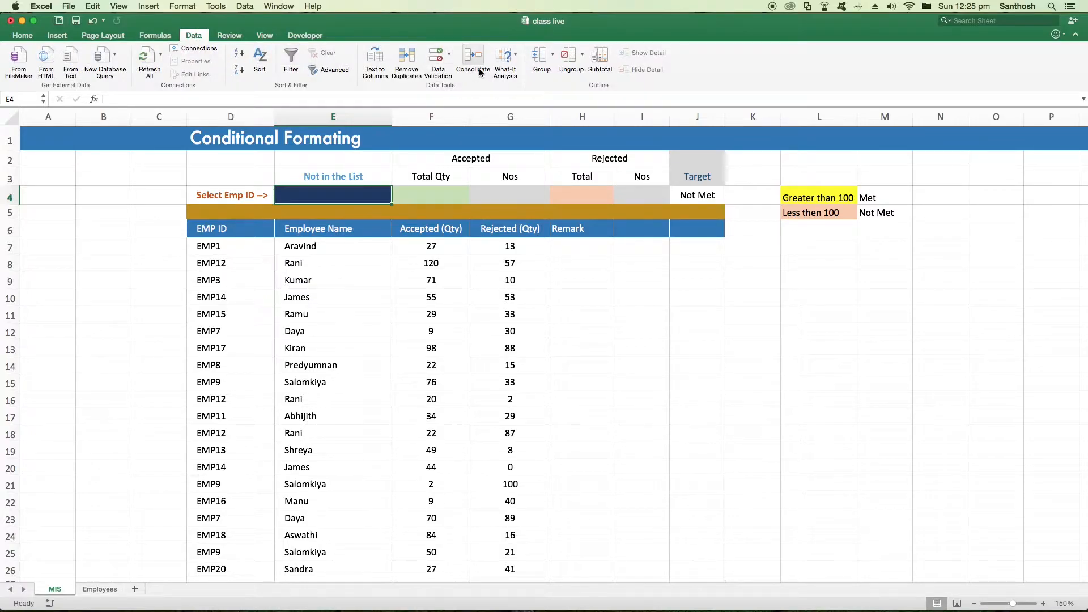
click(450, 55)
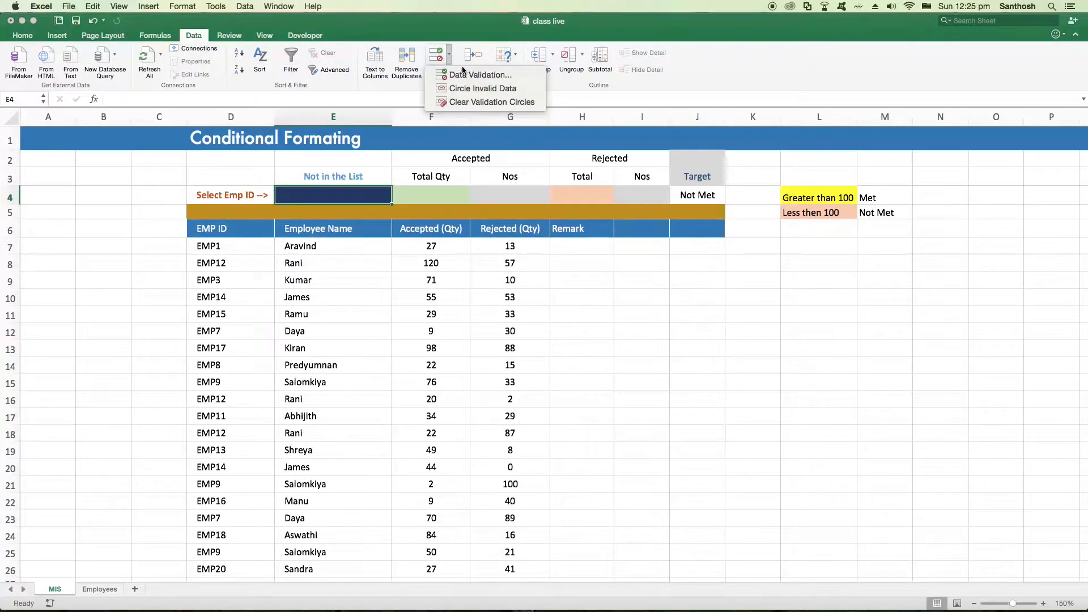
click(464, 76)
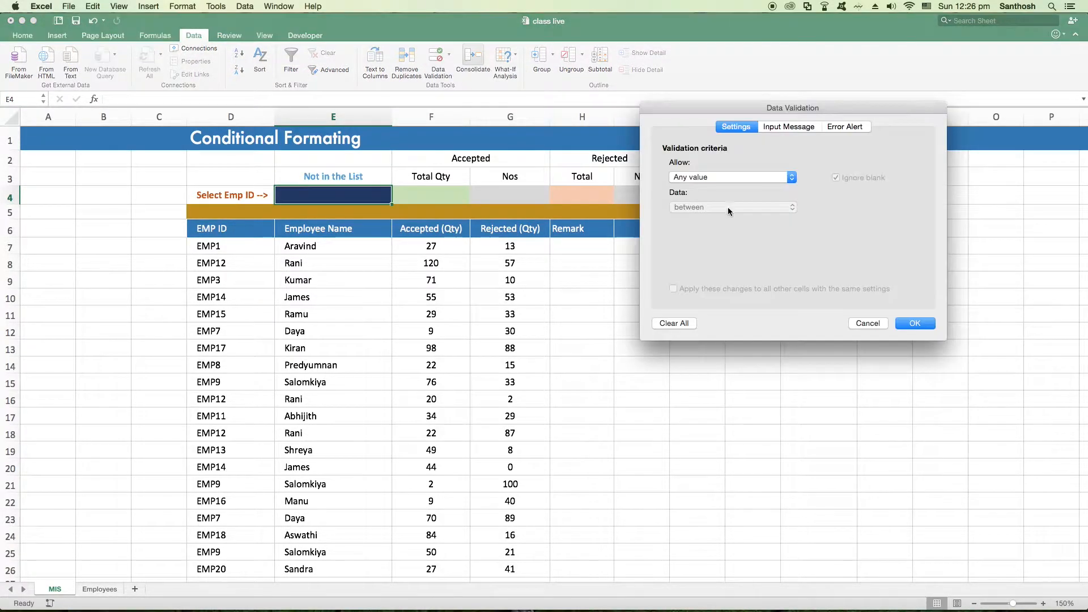
drag(684, 103, 491, 136)
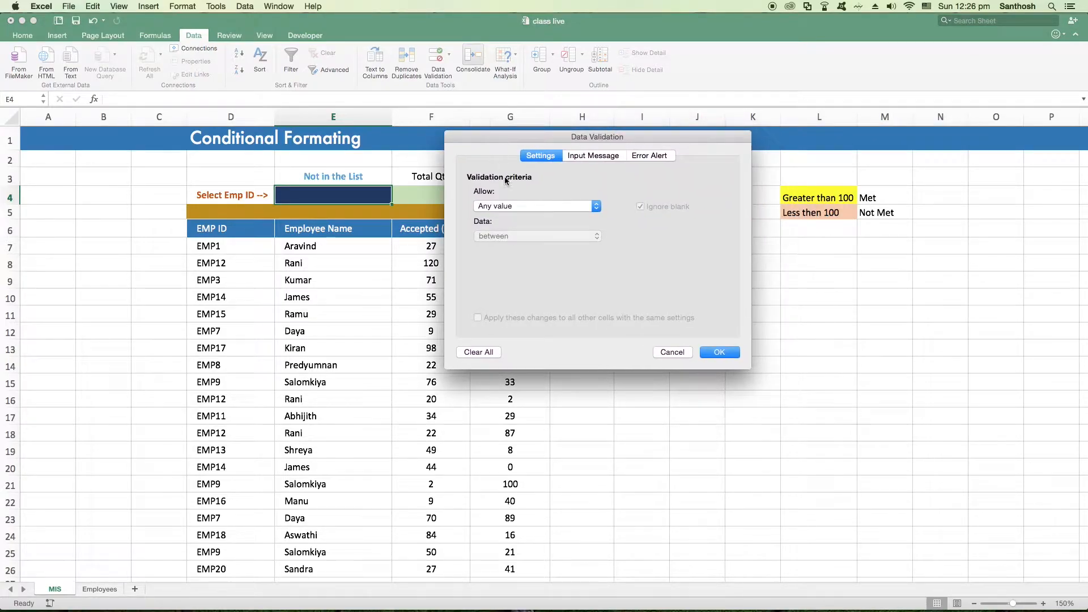
click(533, 208)
click(484, 236)
click(496, 271)
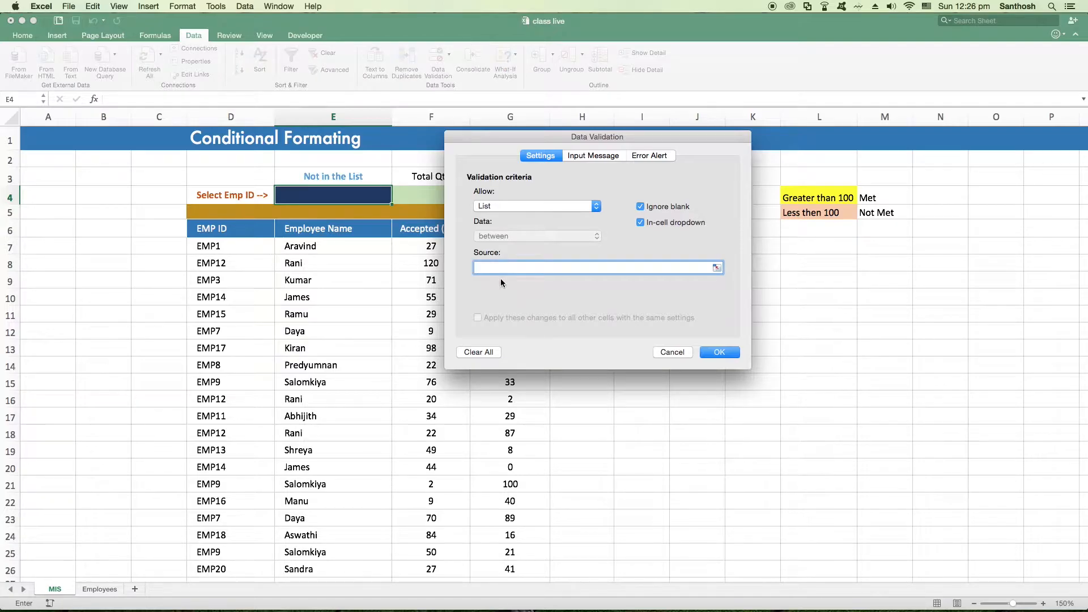
text(=empid)
click(719, 352)
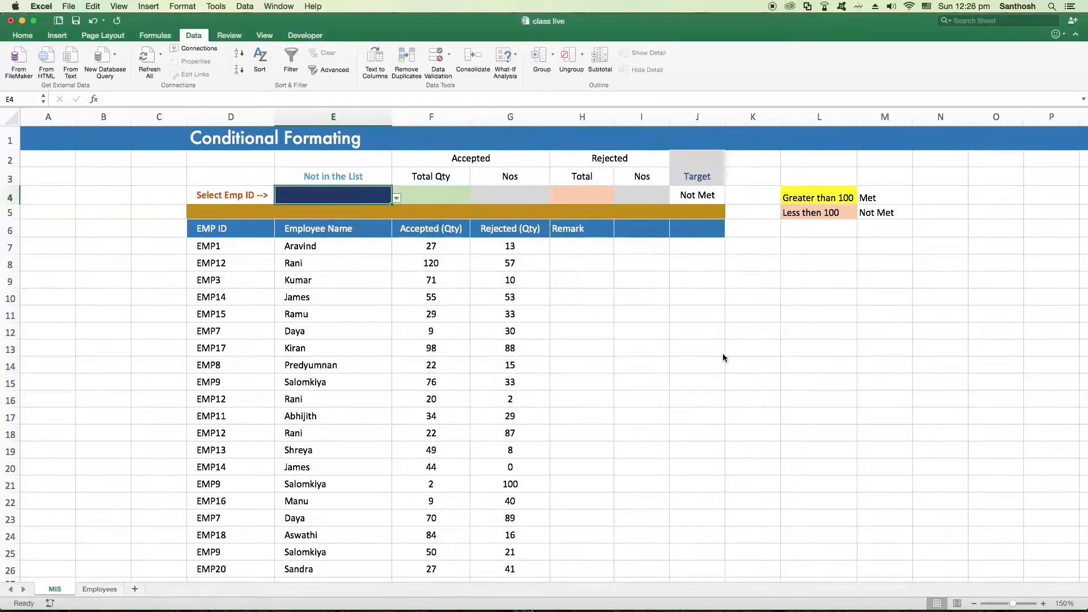
Test the E4 dropdown by choosing EMP11, EMP2, EMP6, EMP2 and EMP1 in turn, and finish with EMP12
click(397, 199)
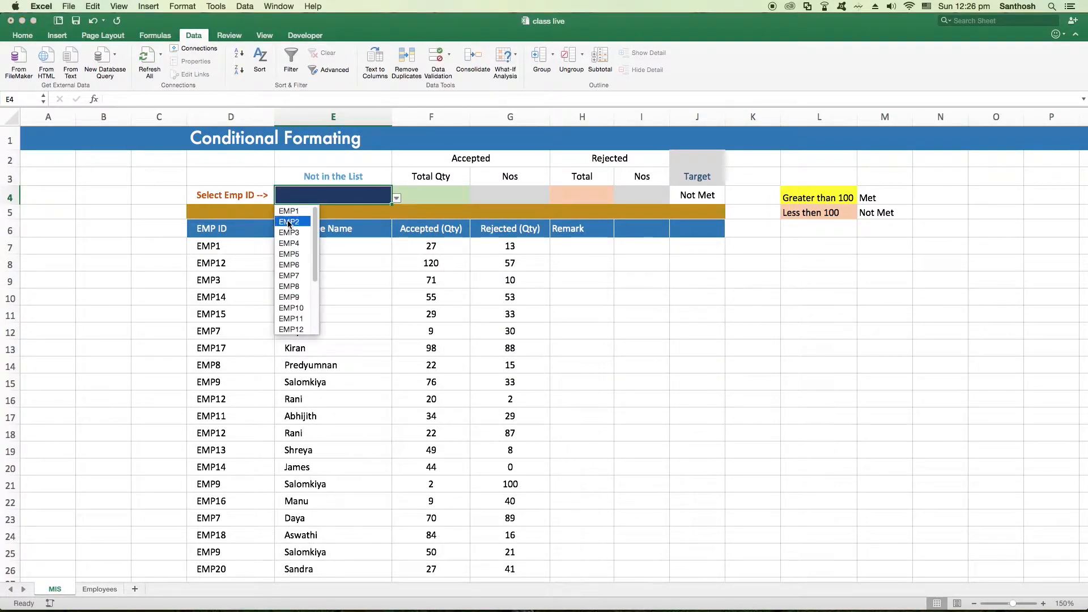
scroll(315, 249, down, 4)
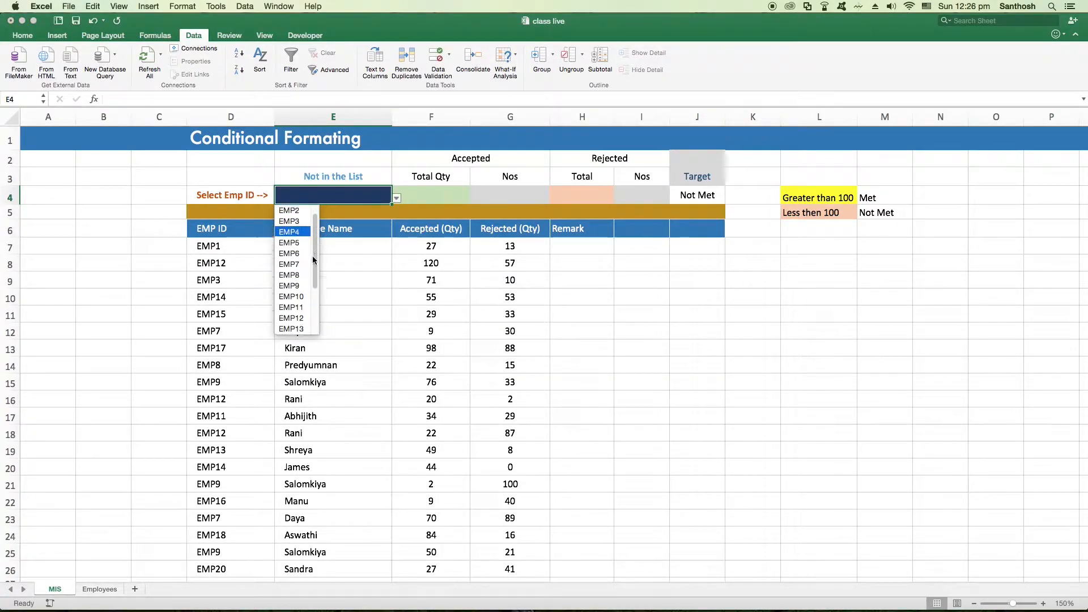
click(293, 236)
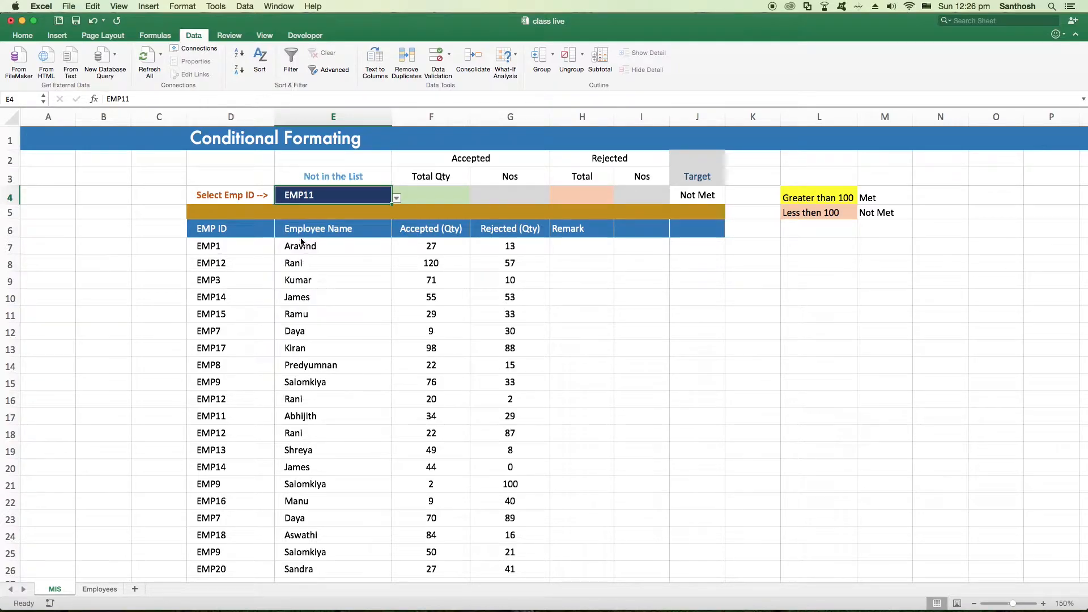
click(397, 198)
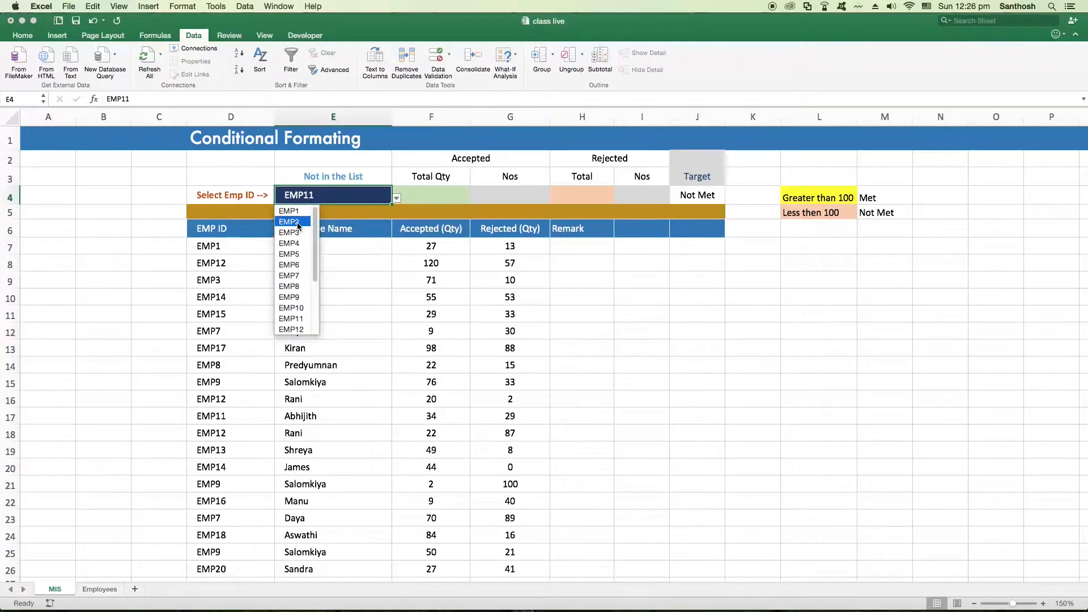
click(299, 222)
click(397, 199)
click(292, 266)
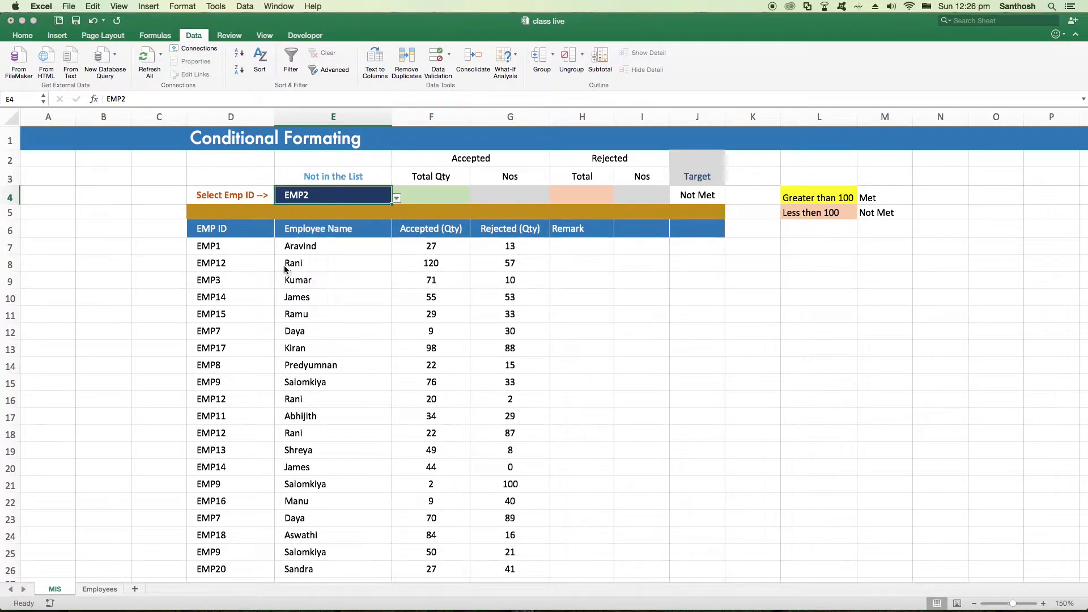
click(397, 199)
click(298, 222)
click(397, 199)
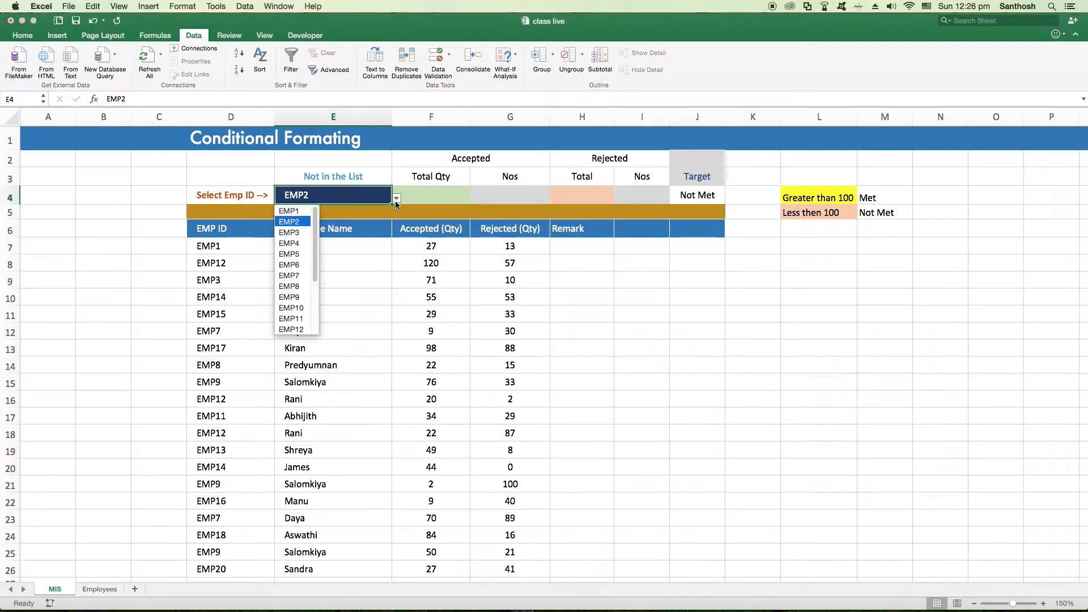
click(299, 212)
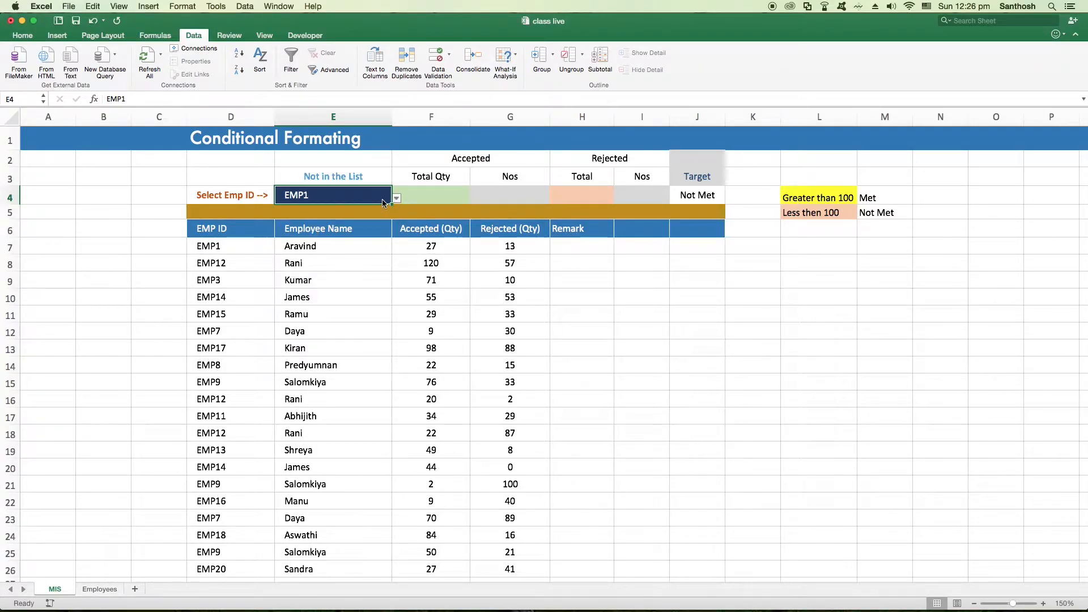
click(397, 199)
click(298, 271)
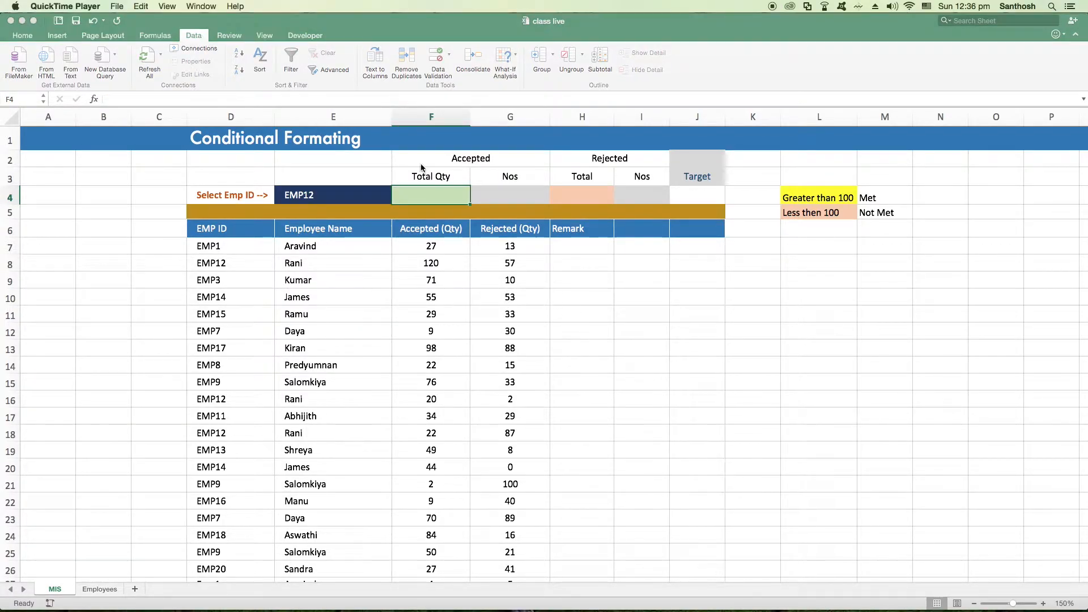
Examine the EMP1 and EMP12 rows with their accepted quantities in the MIS table and return to the Total Qty cell F4
click(427, 198)
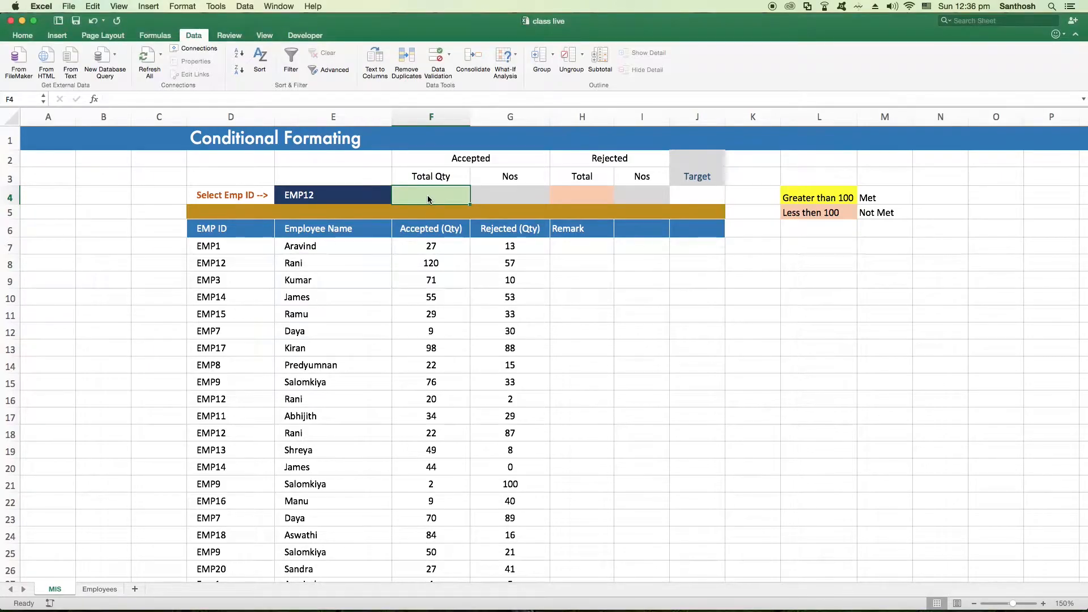
click(230, 250)
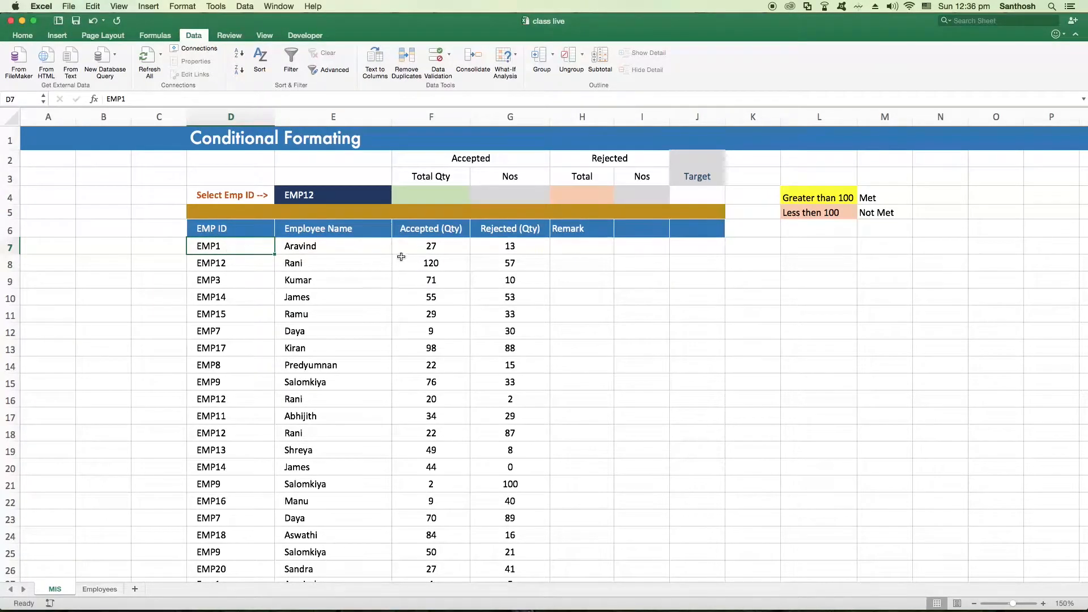
click(424, 249)
scroll(250, 415, down, 2)
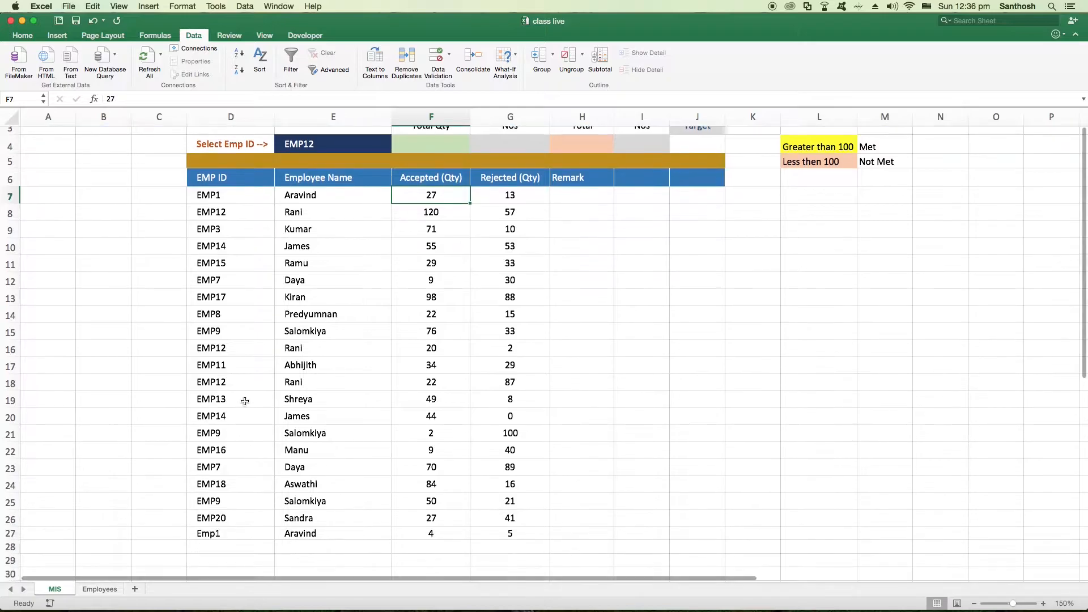
click(243, 524)
click(435, 526)
scroll(391, 264, up, 1)
scroll(391, 263, up, 1)
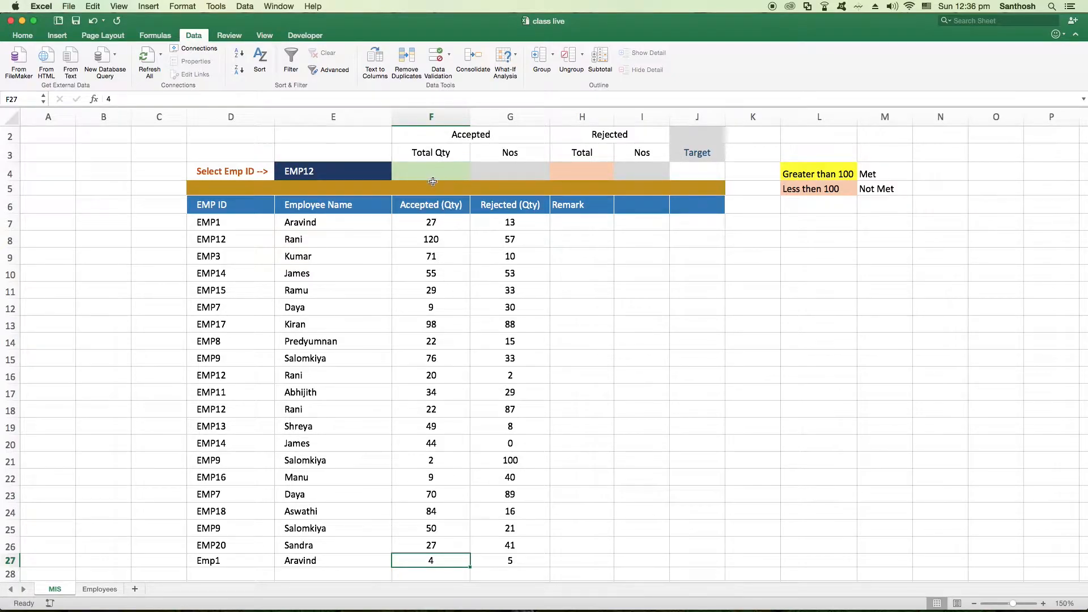
click(234, 239)
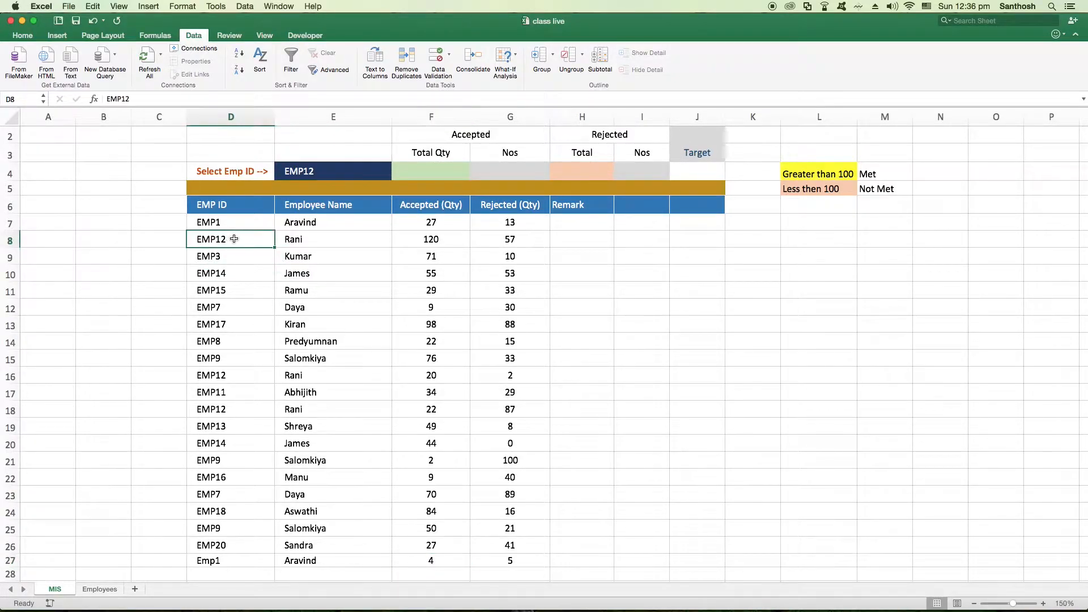
scroll(218, 299, down, 1)
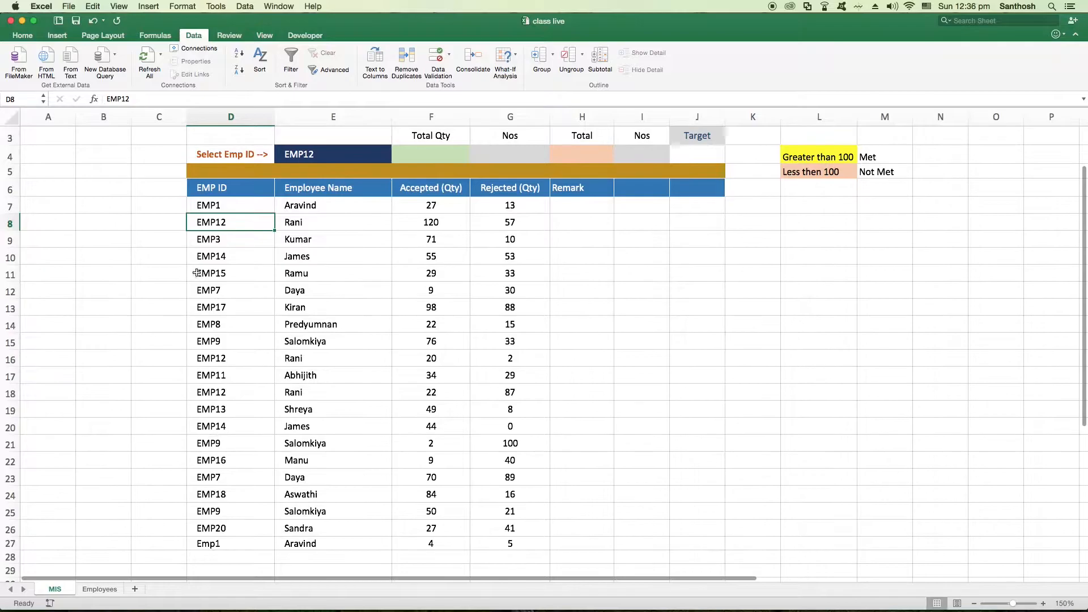
scroll(430, 417, up, 2)
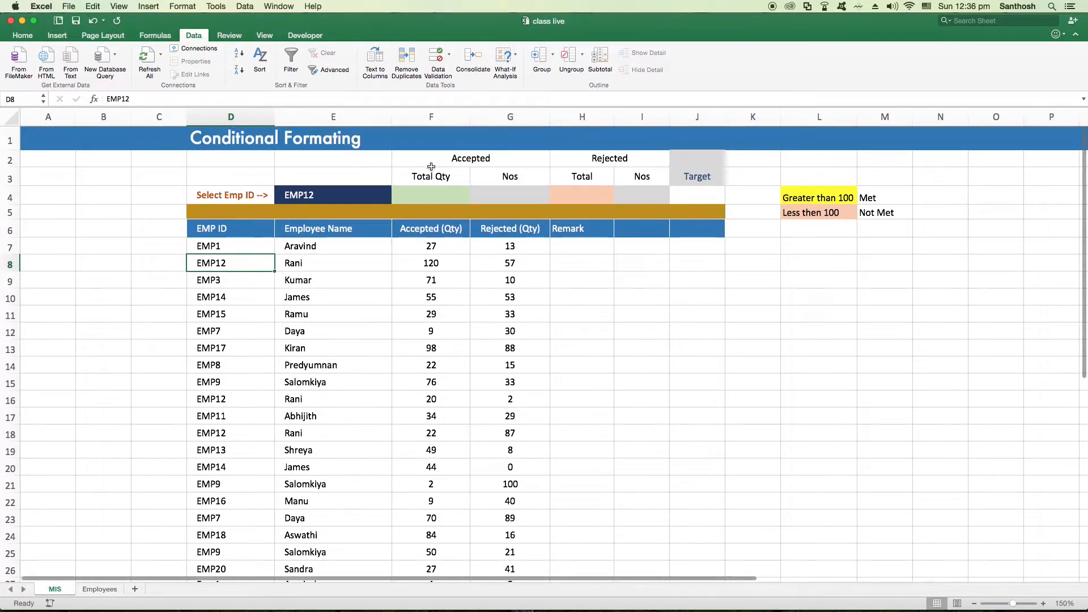
click(442, 196)
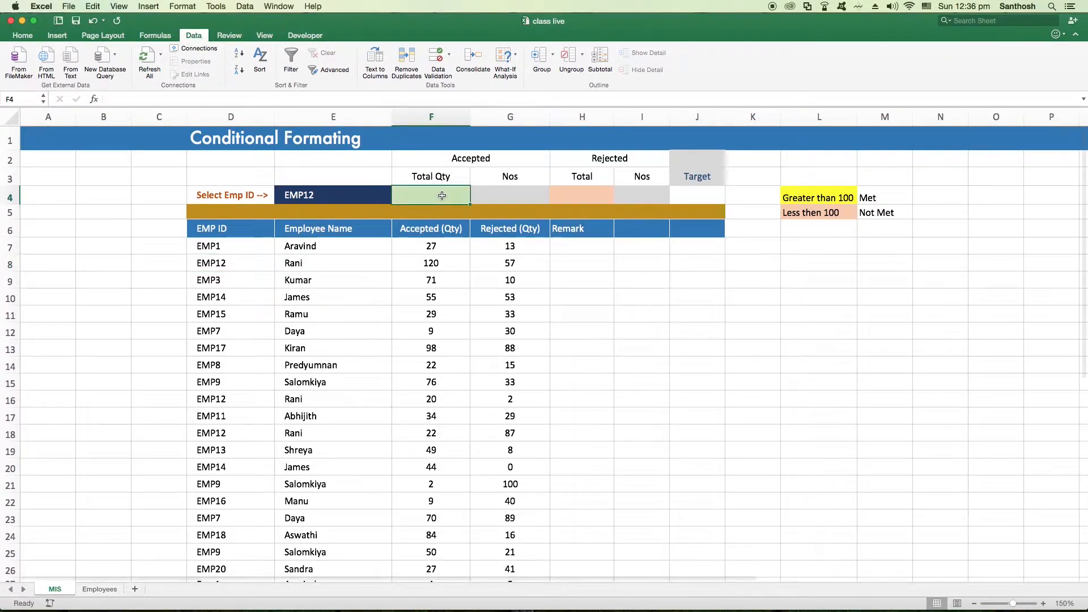
Choose EMP1 in the employee ID dropdown in E4 on the MIS sheet
click(361, 193)
click(397, 198)
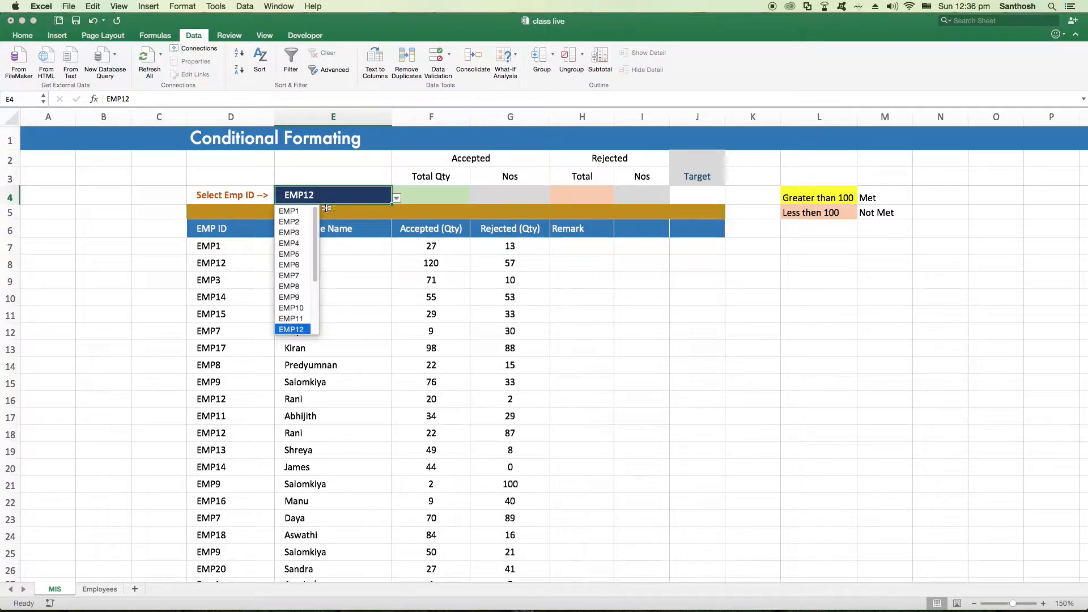
click(292, 212)
Examine the EMP1 rows and the accepted quantities in the MIS table, ending at the Total Qty cell F4
click(225, 249)
scroll(288, 442, down, 5)
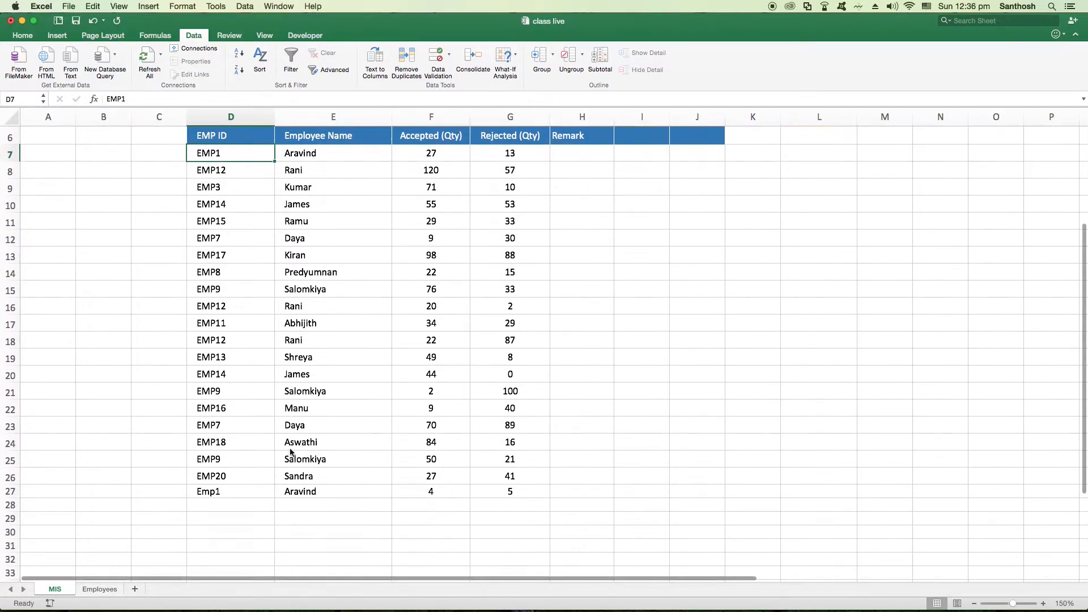
scroll(255, 297, up, 2)
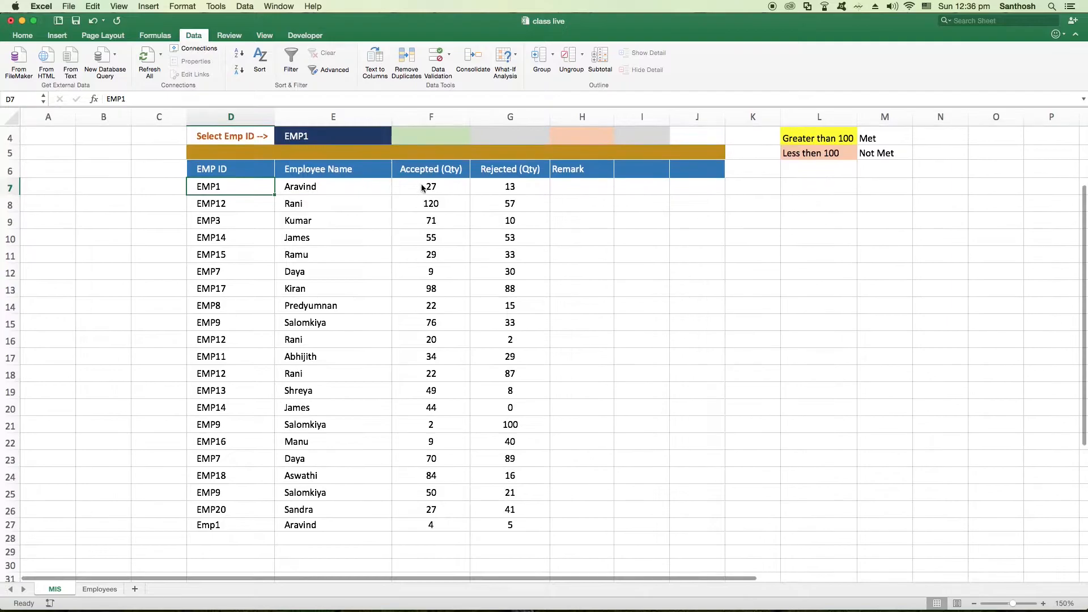
click(419, 186)
click(433, 254)
click(430, 408)
scroll(428, 340, up, 3)
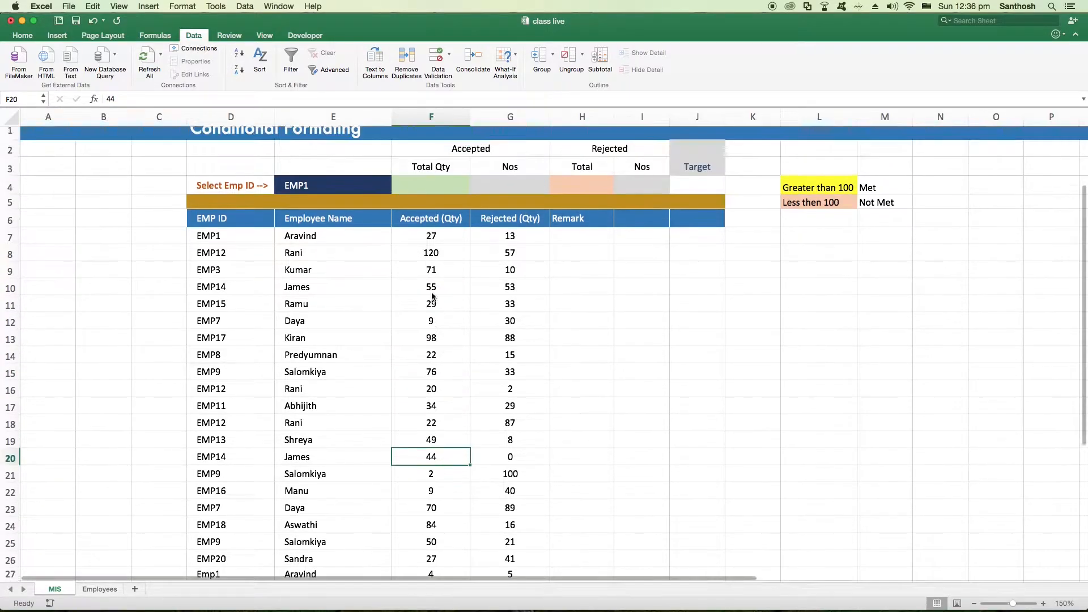
click(426, 193)
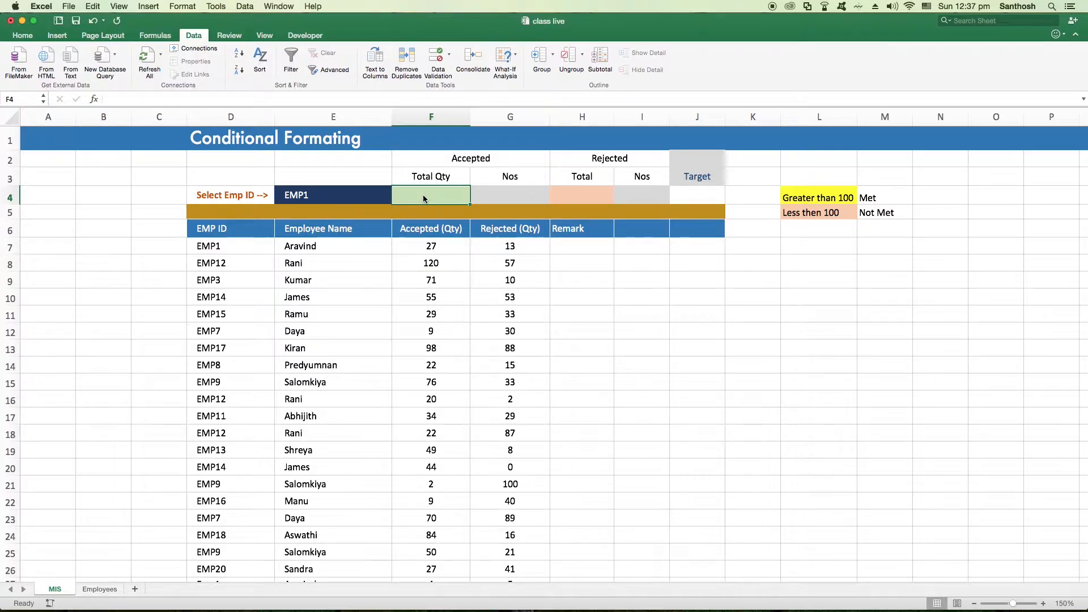
Review the Accepted (Qty) column and the EMP ID column of the table in relation to the ID selected in E4
click(426, 280)
click(430, 416)
click(424, 523)
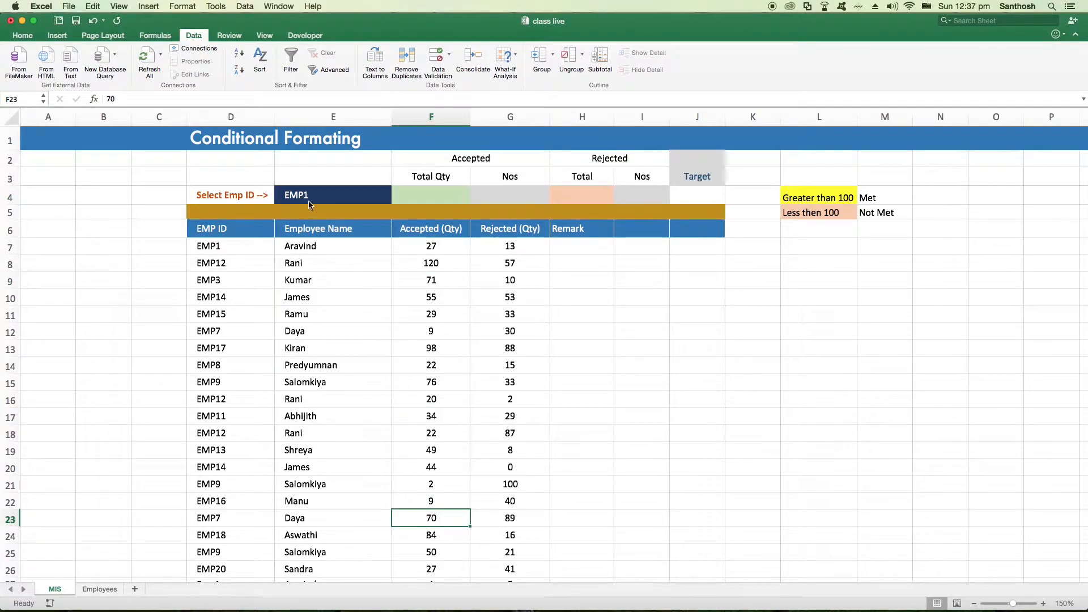
click(230, 267)
click(229, 243)
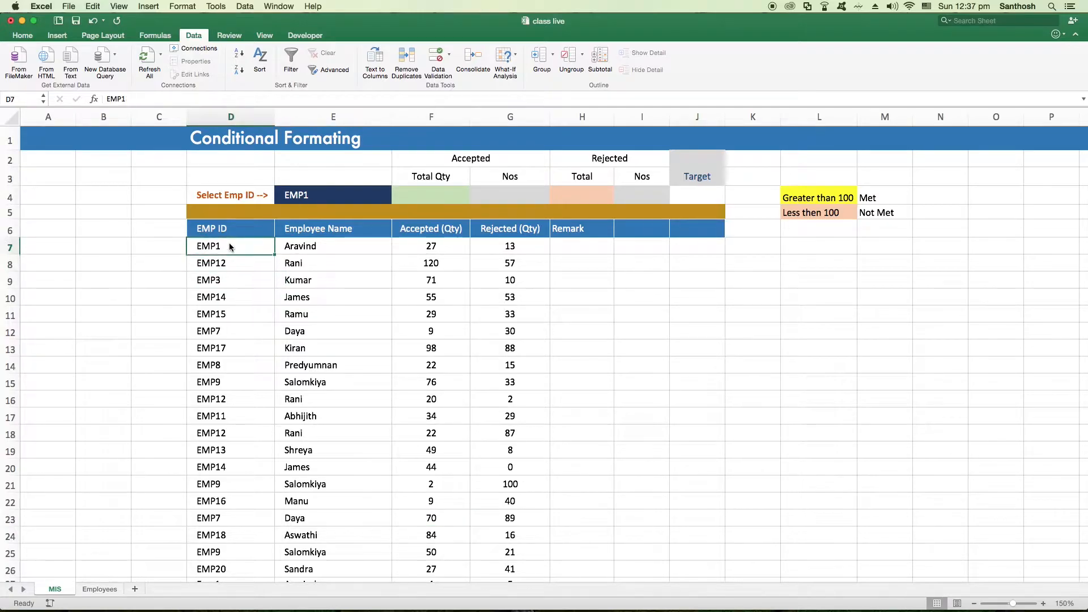
click(227, 348)
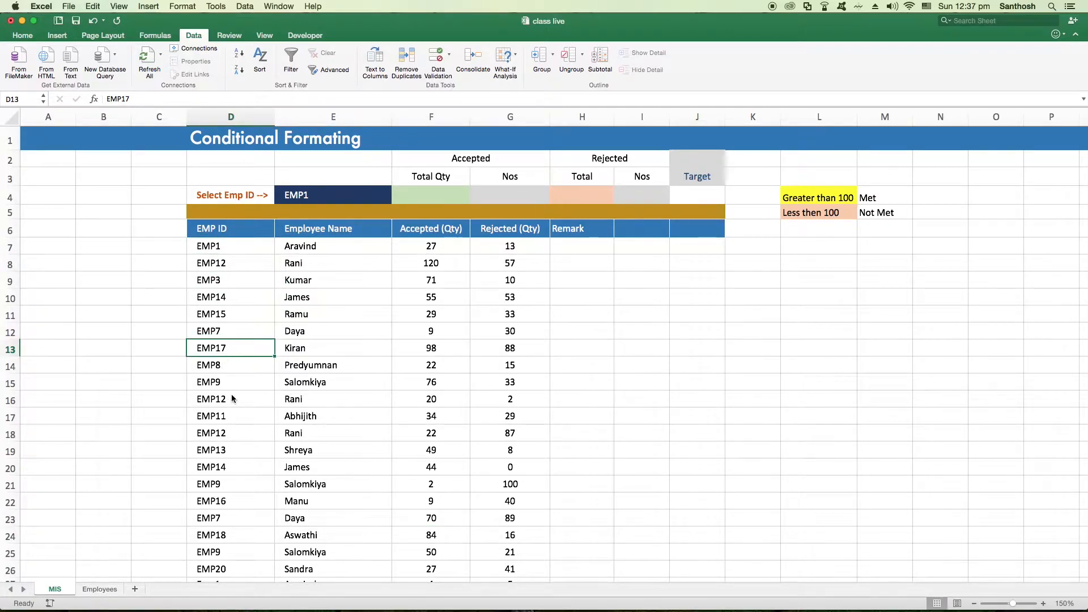
scroll(233, 423, down, 1)
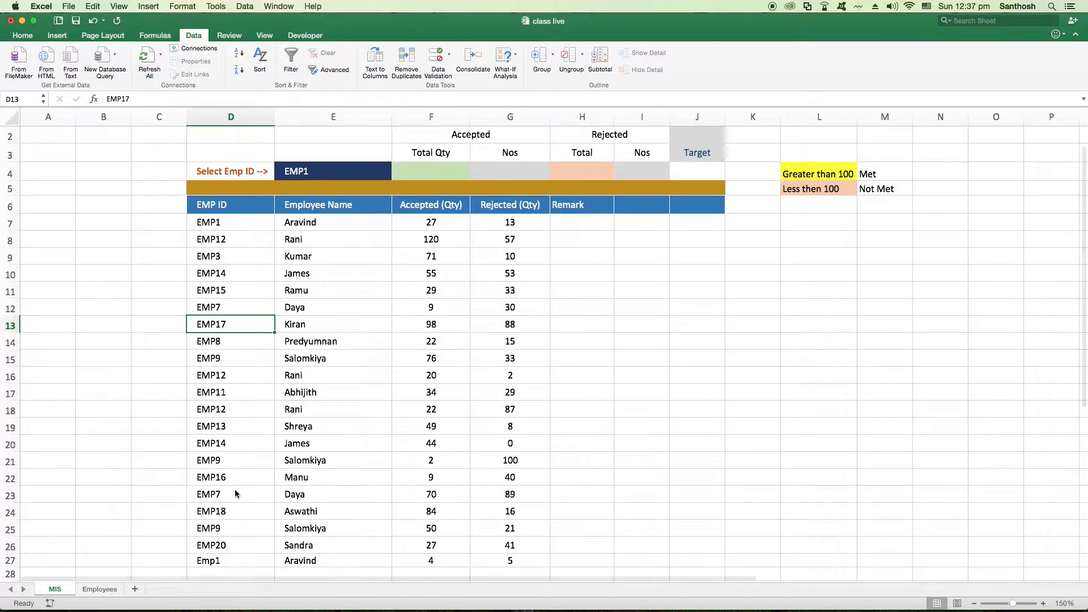
scroll(427, 193, up, 1)
click(426, 195)
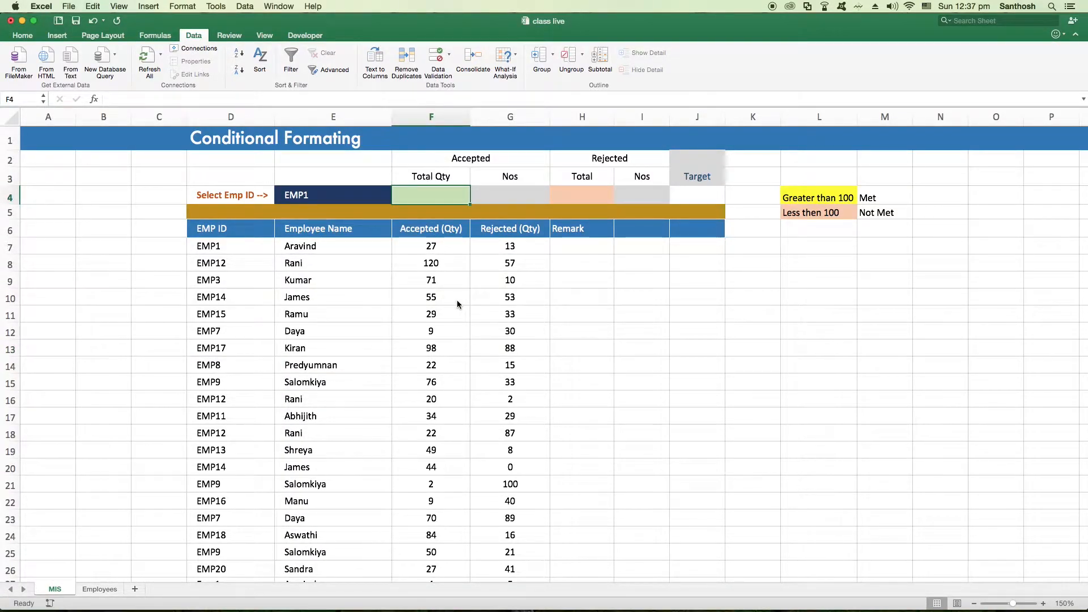
drag(434, 248, 430, 509)
scroll(429, 397, down, 1)
scroll(428, 358, up, 1)
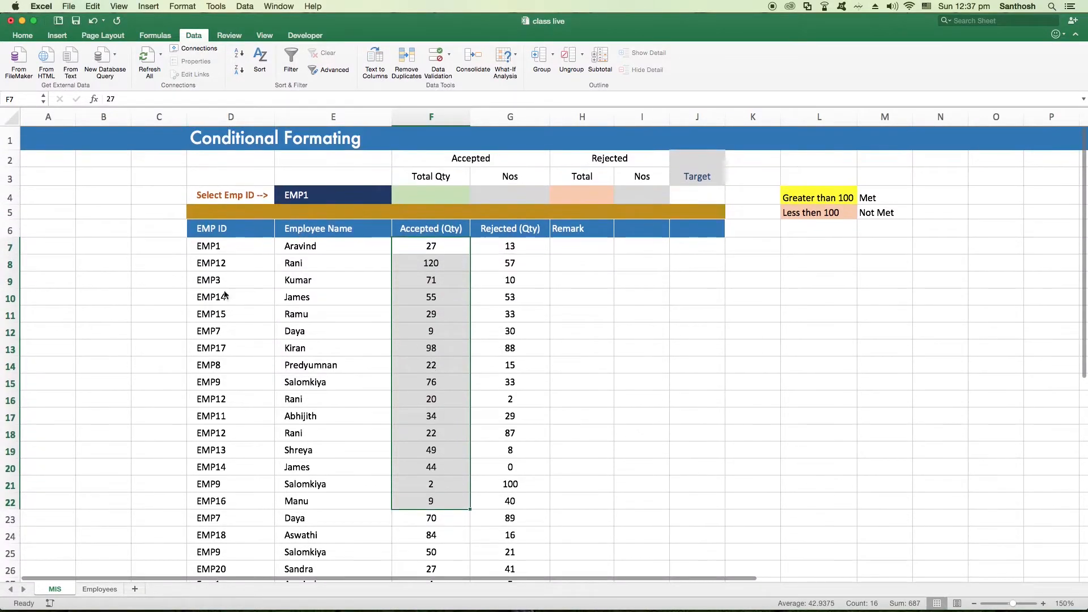
click(204, 293)
click(325, 199)
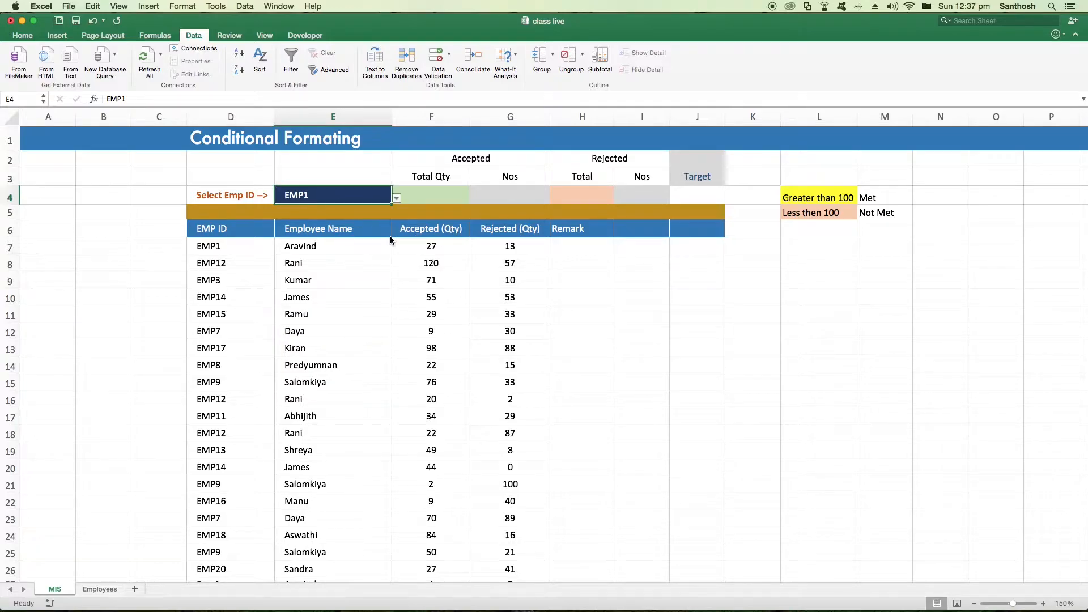
Begin a SUMIFS formula in the accepted Total Qty cell F4 with F7:F27 as the sum range
click(431, 198)
text(=)
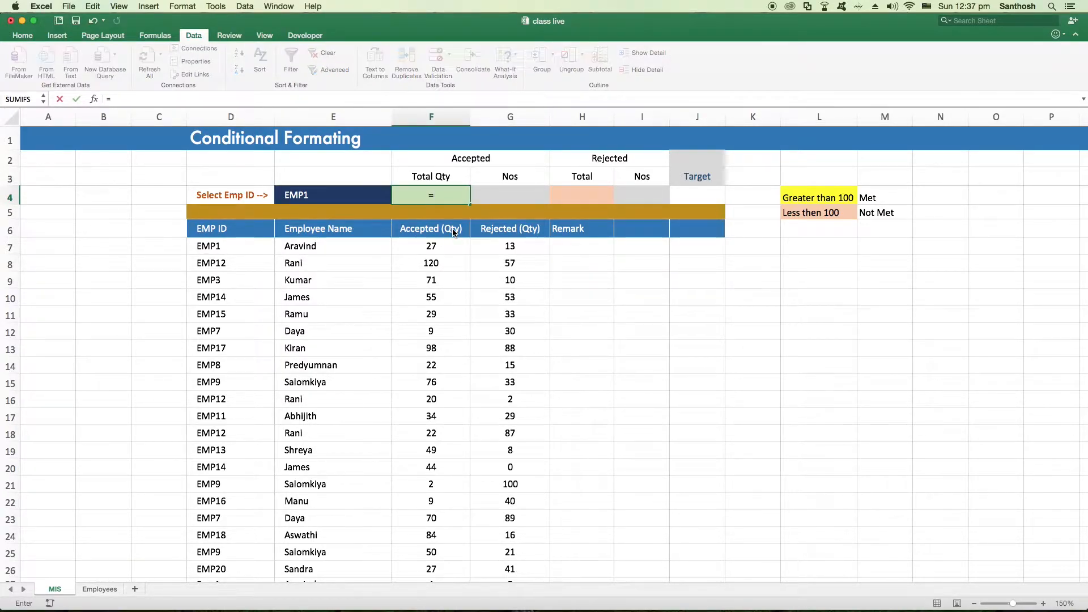
text(sumifs)
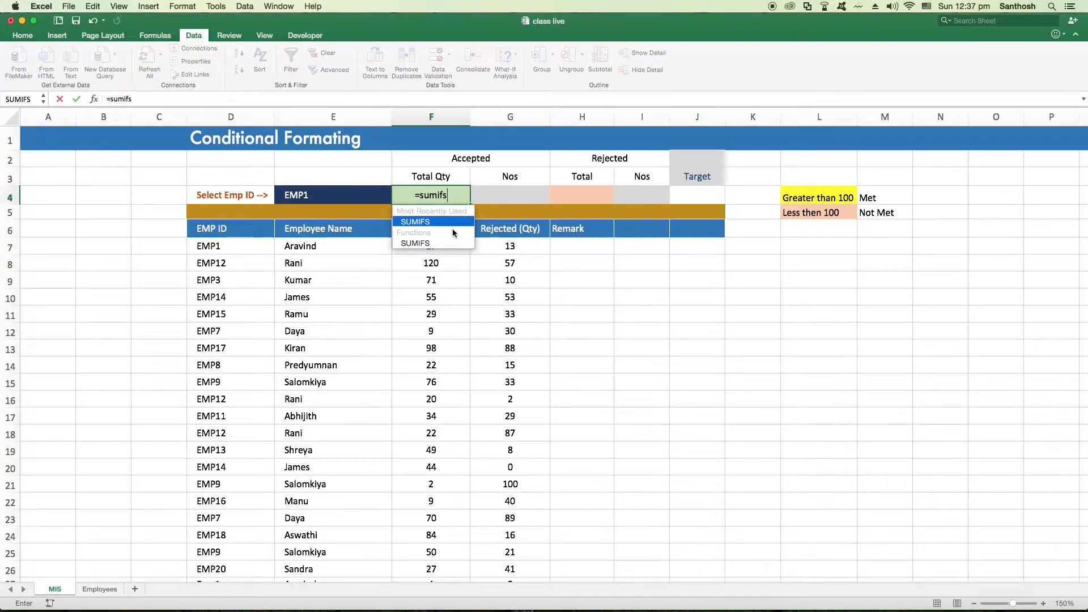
text(()
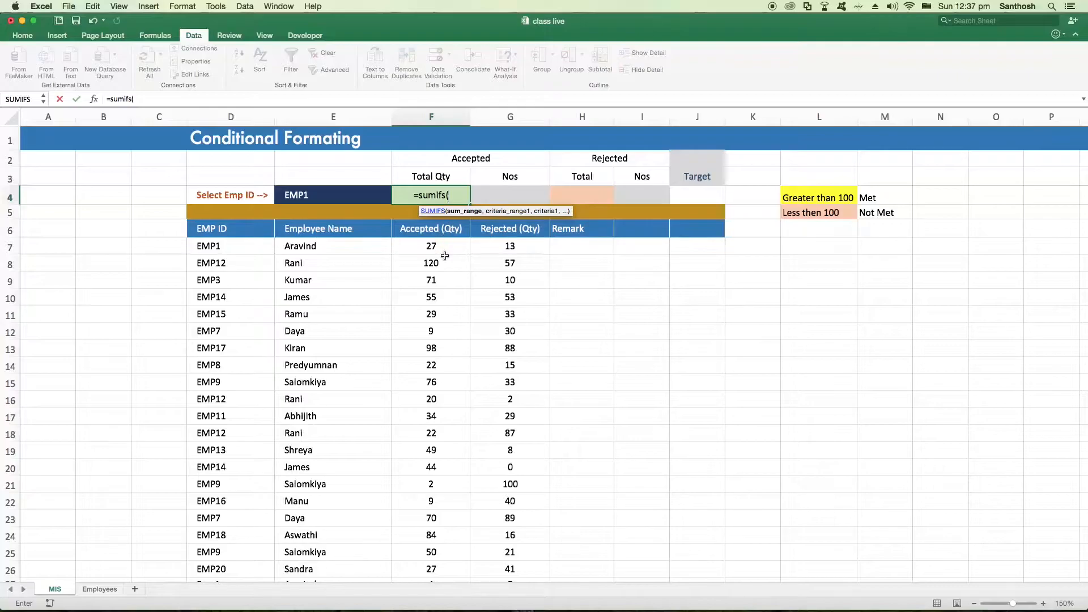
scroll(470, 264, down, 1)
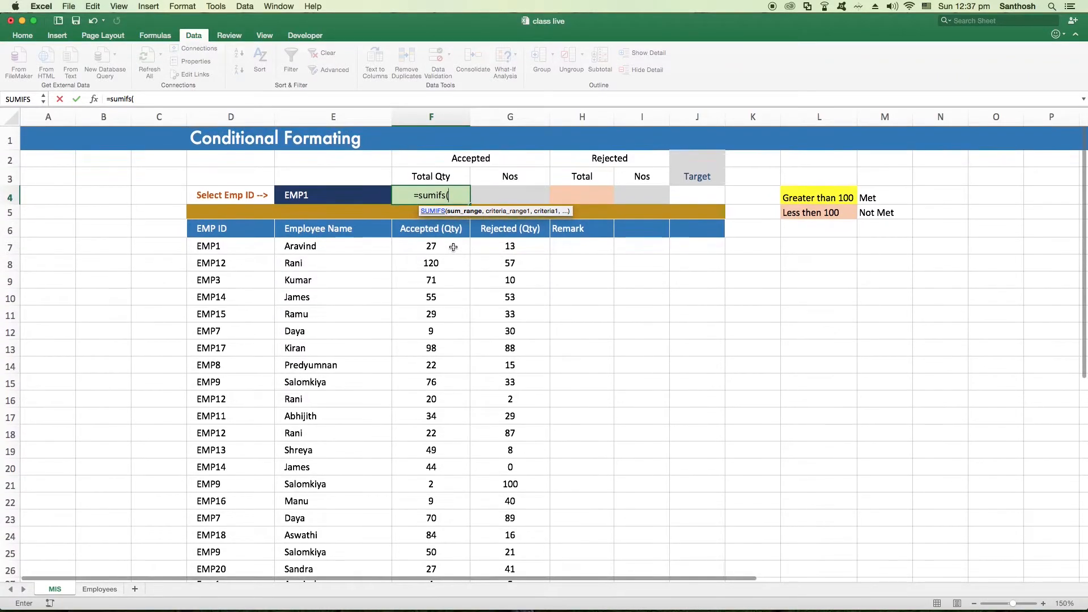
click(450, 248)
drag(450, 248, 443, 591)
scroll(443, 556, down, 3)
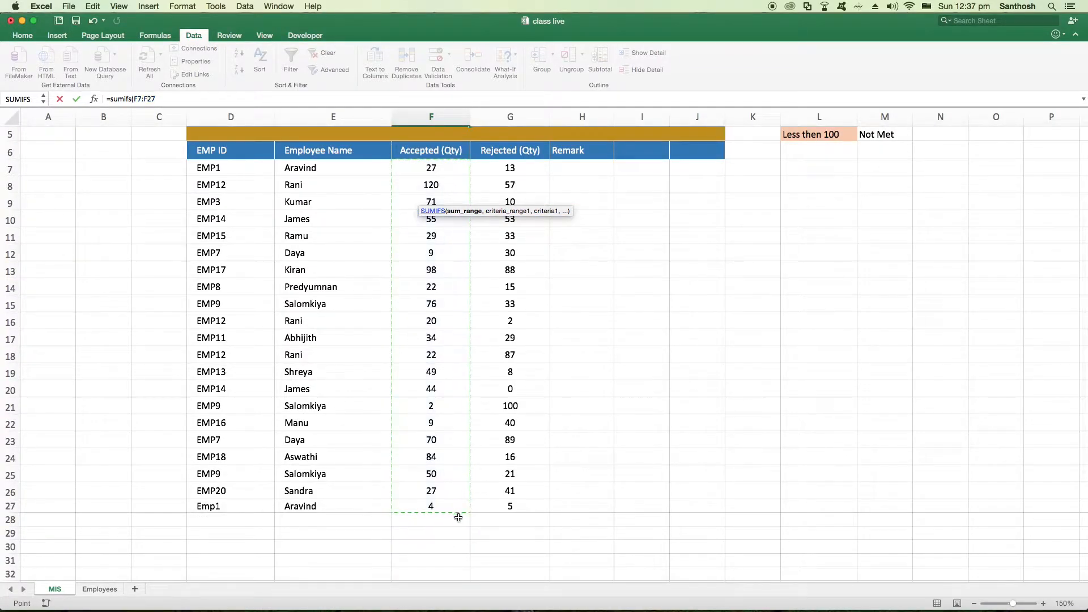
scroll(469, 426, up, 3)
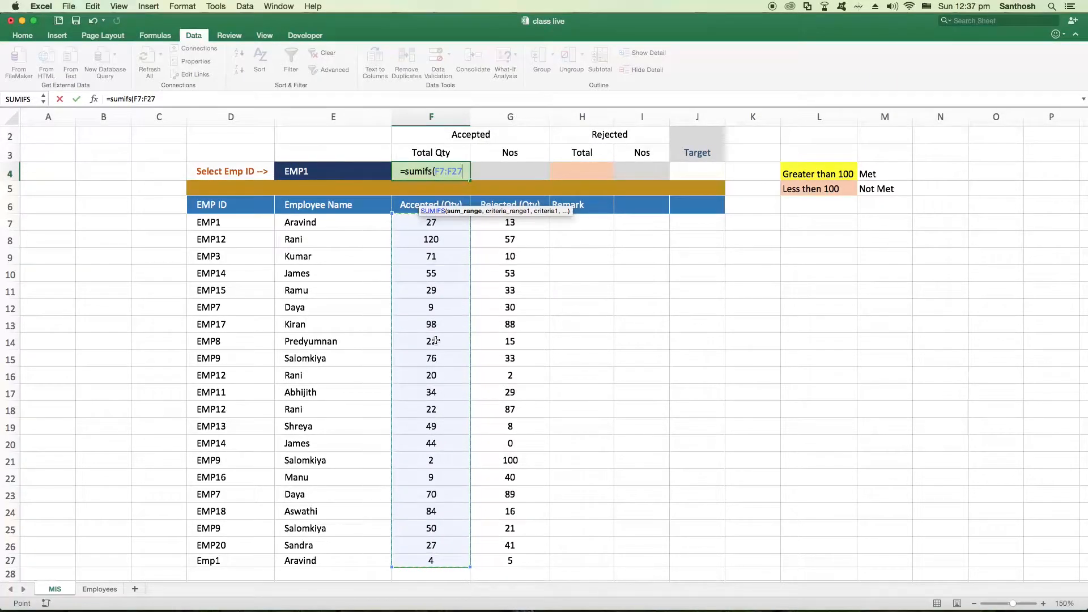
Complete the F4 SUMIFS formula with D7:D27 as the criteria range and E4 as the criterion
text(,)
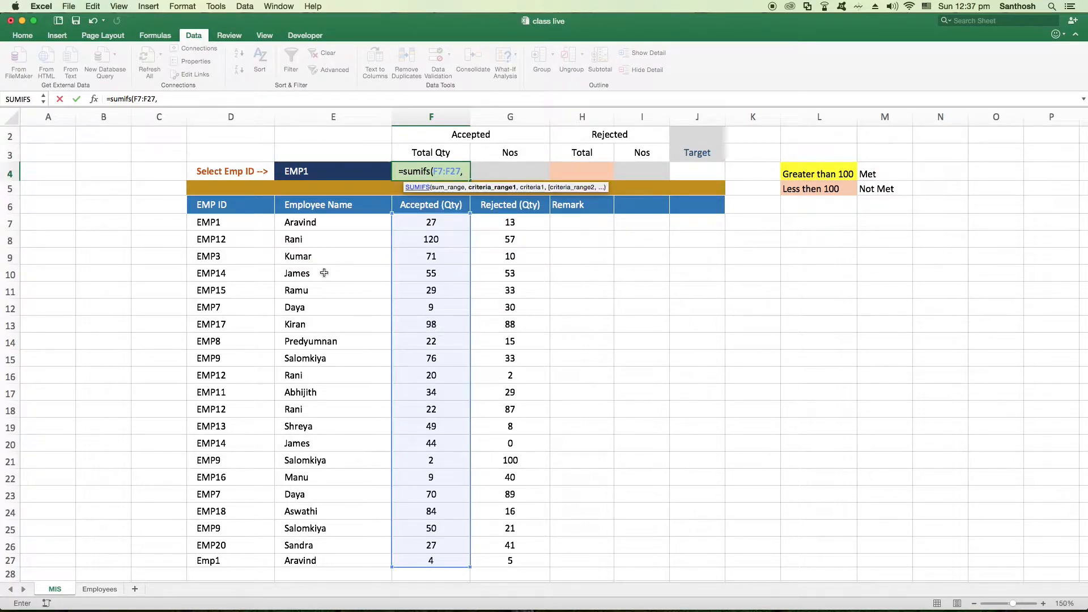
drag(231, 222, 223, 548)
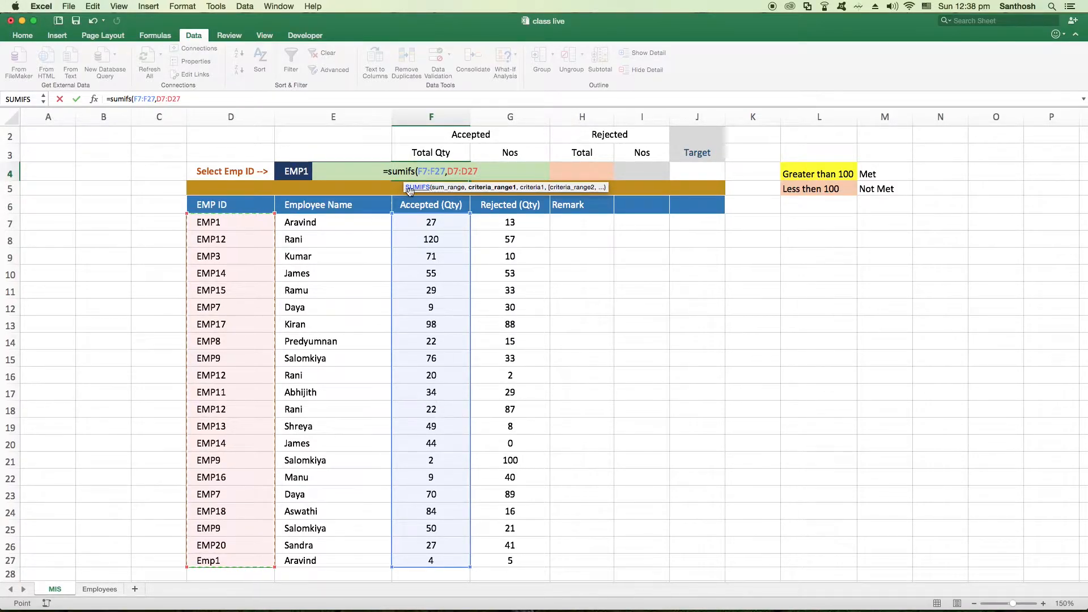
text(,)
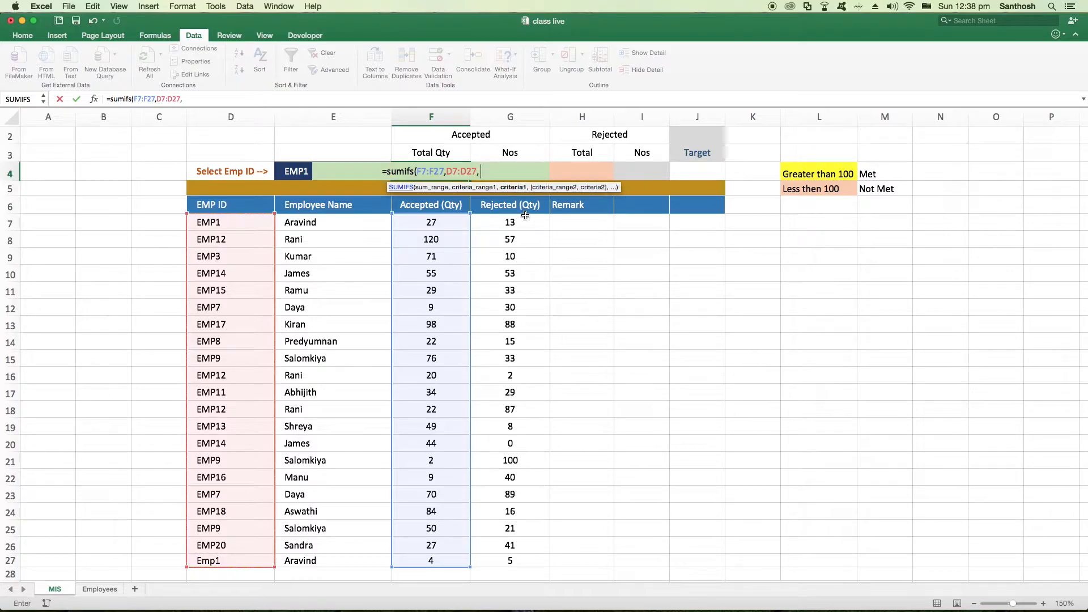
click(289, 172)
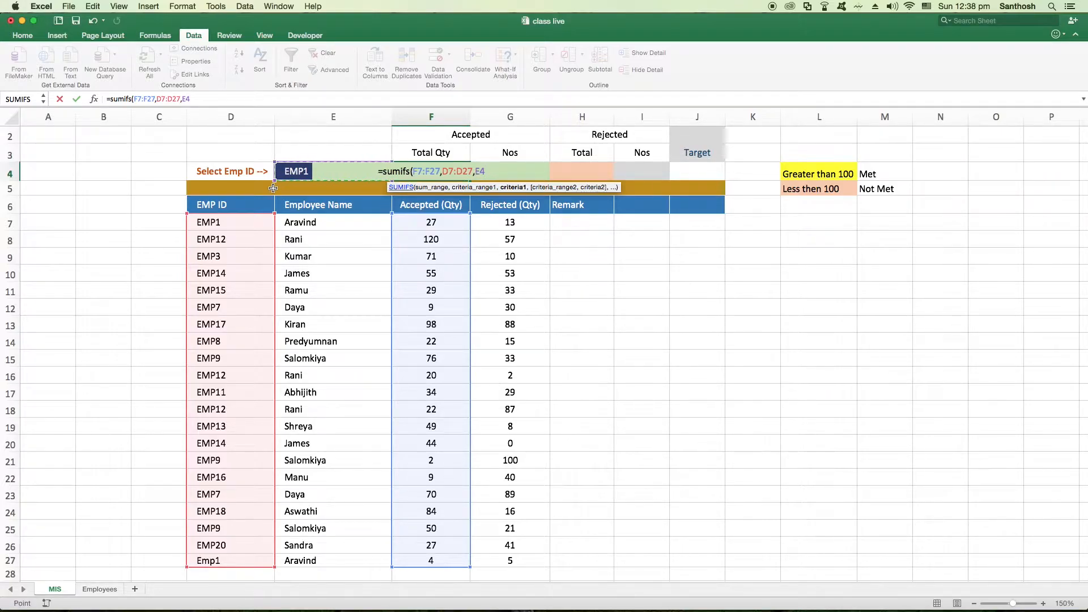
text())
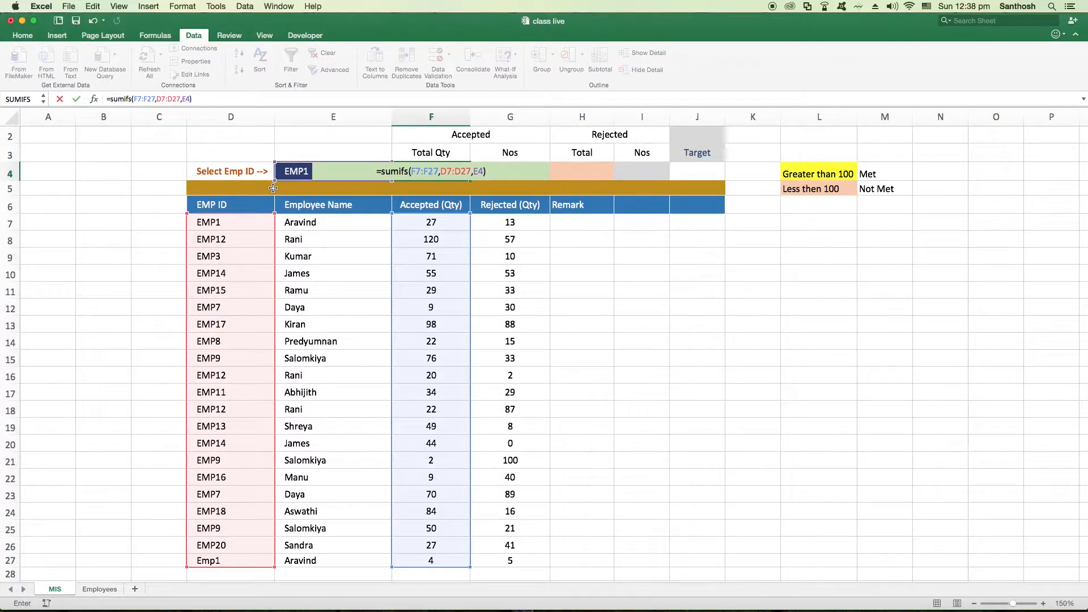
key(Return)
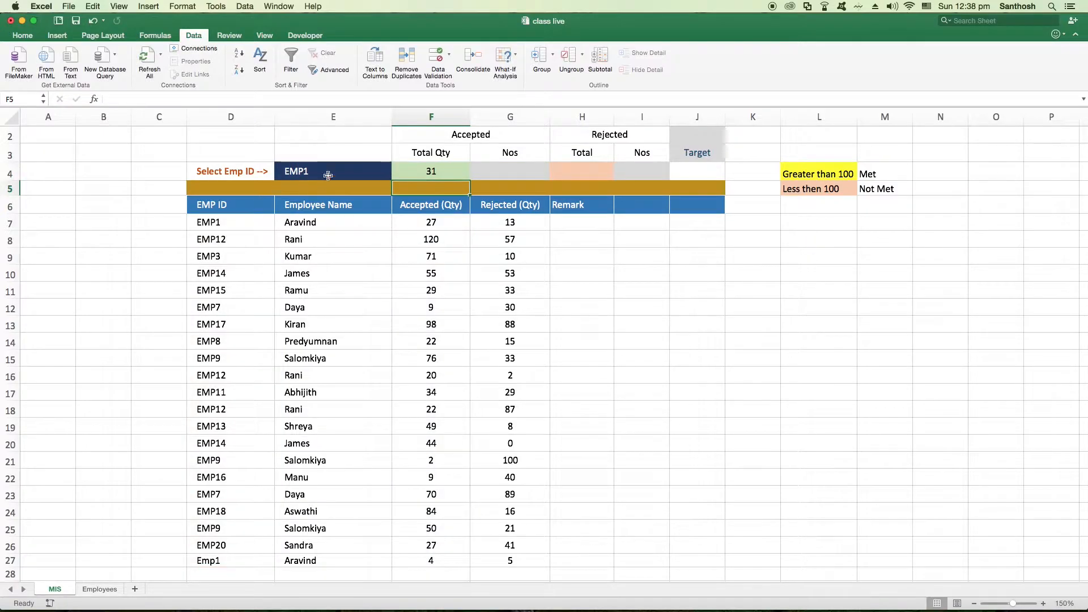
Look through other employee IDs and their accepted quantities in the table, including the EMP14 row
click(386, 176)
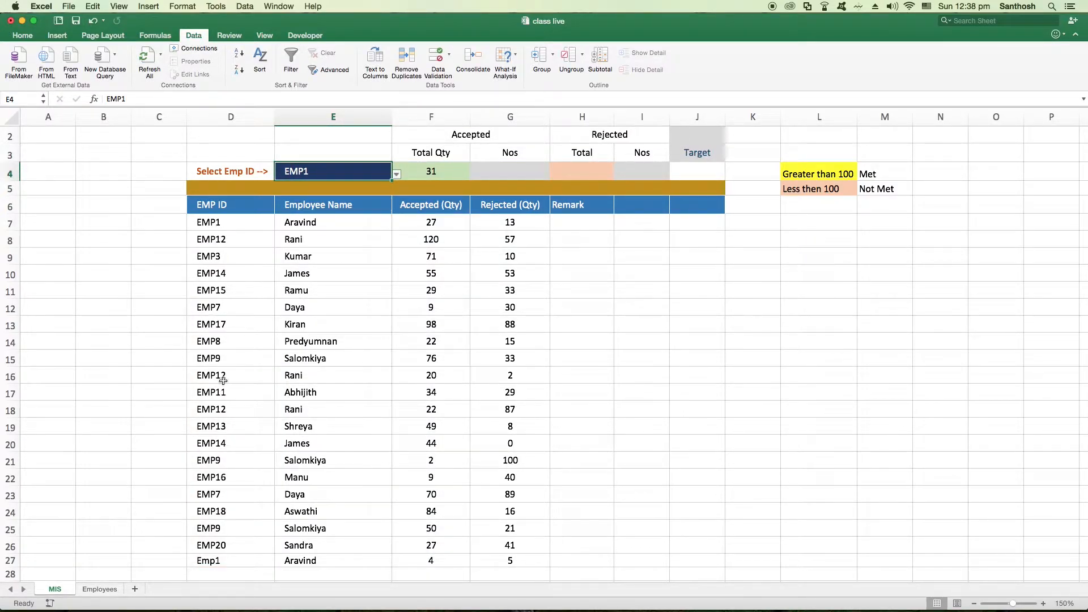
click(232, 297)
click(229, 378)
click(231, 445)
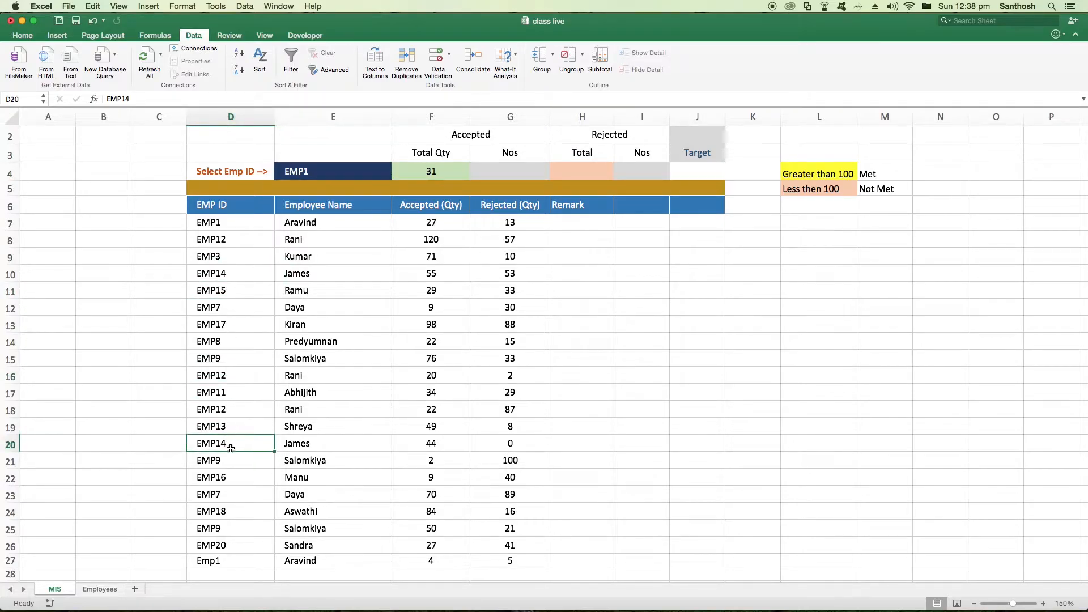
click(434, 444)
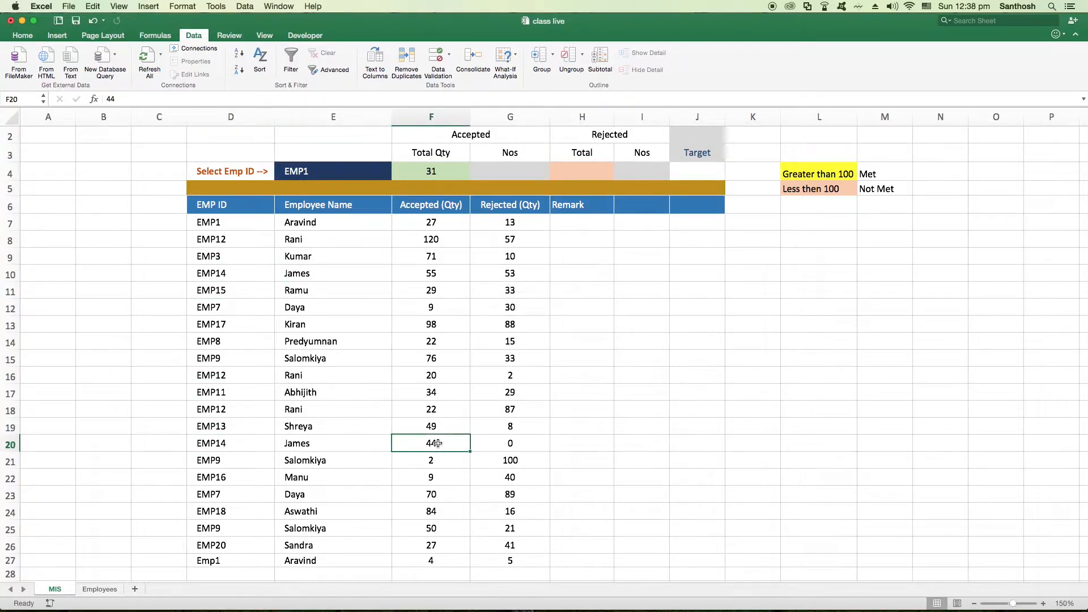
click(434, 494)
click(427, 506)
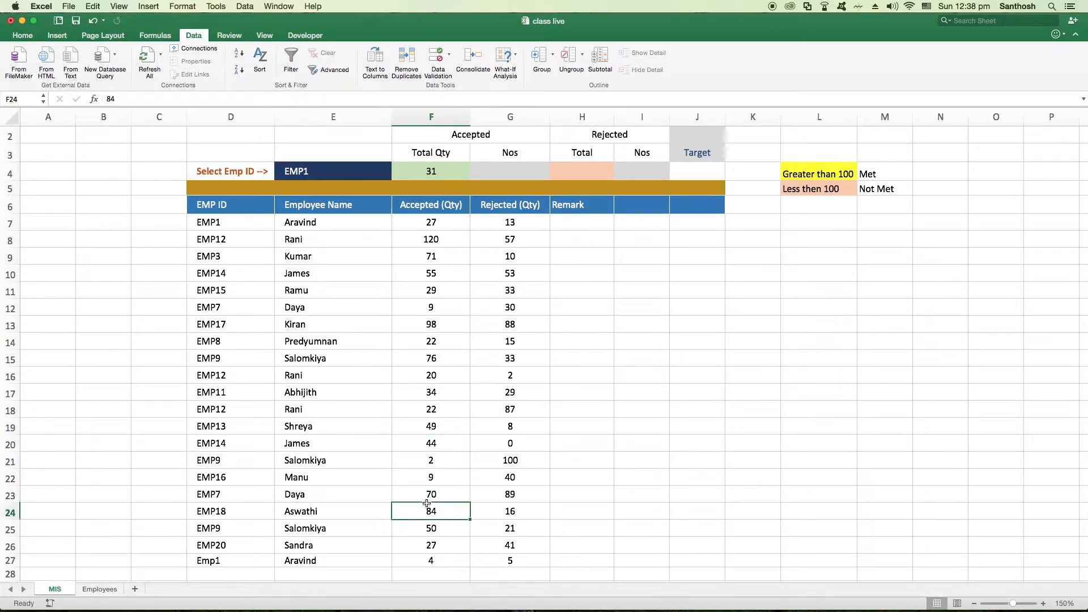
Choose EMP12 in the E4 dropdown to test the Total Qty formula
click(351, 172)
click(397, 174)
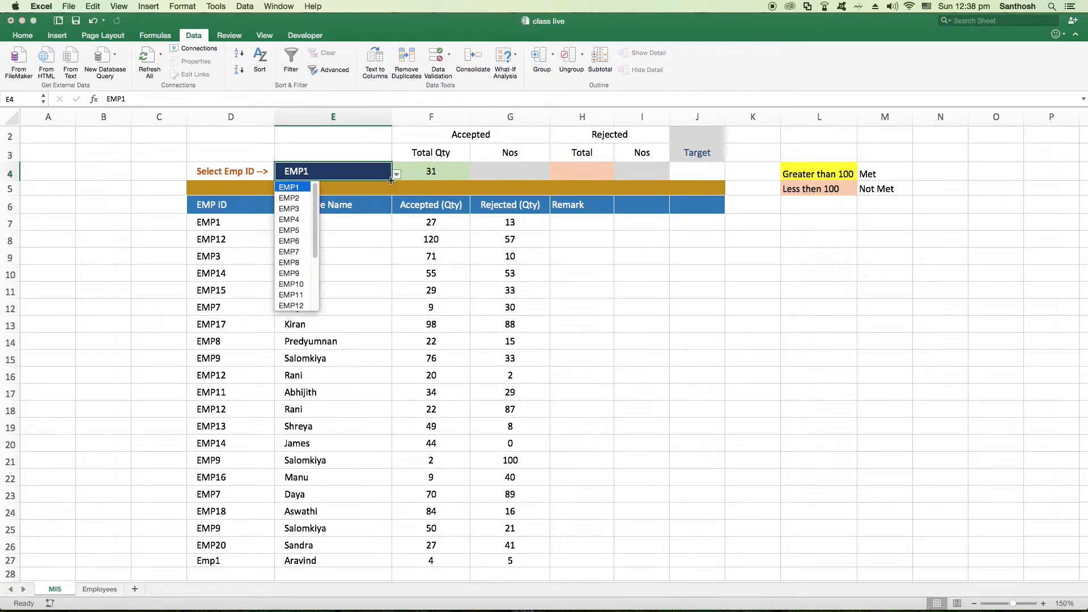
click(291, 305)
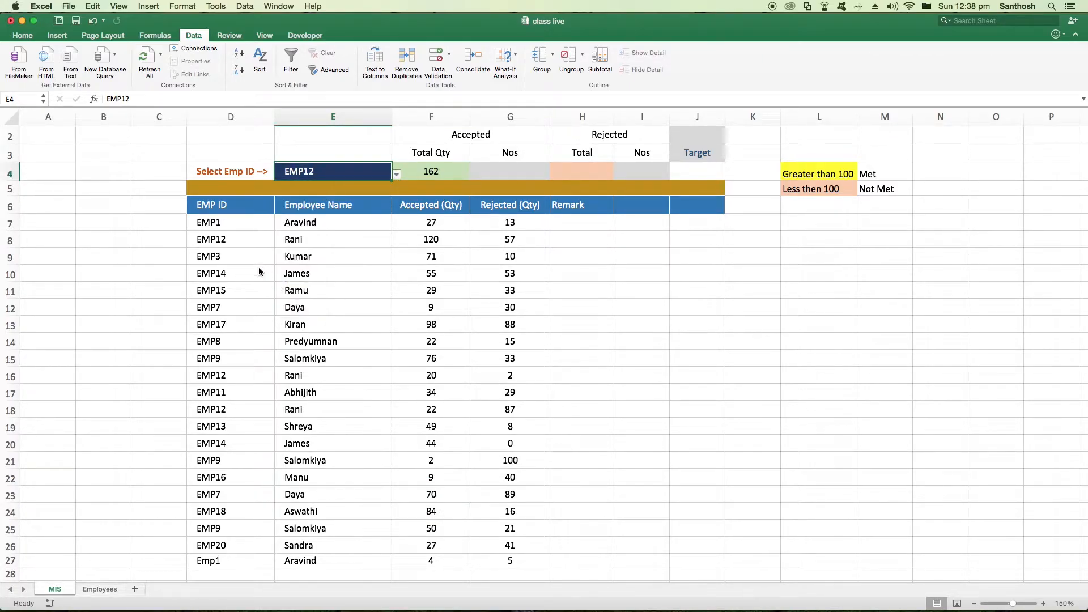
Check the EMP12 accepted quantities in F8, F16 and F18 against the Total Qty result in F4
click(229, 238)
click(436, 241)
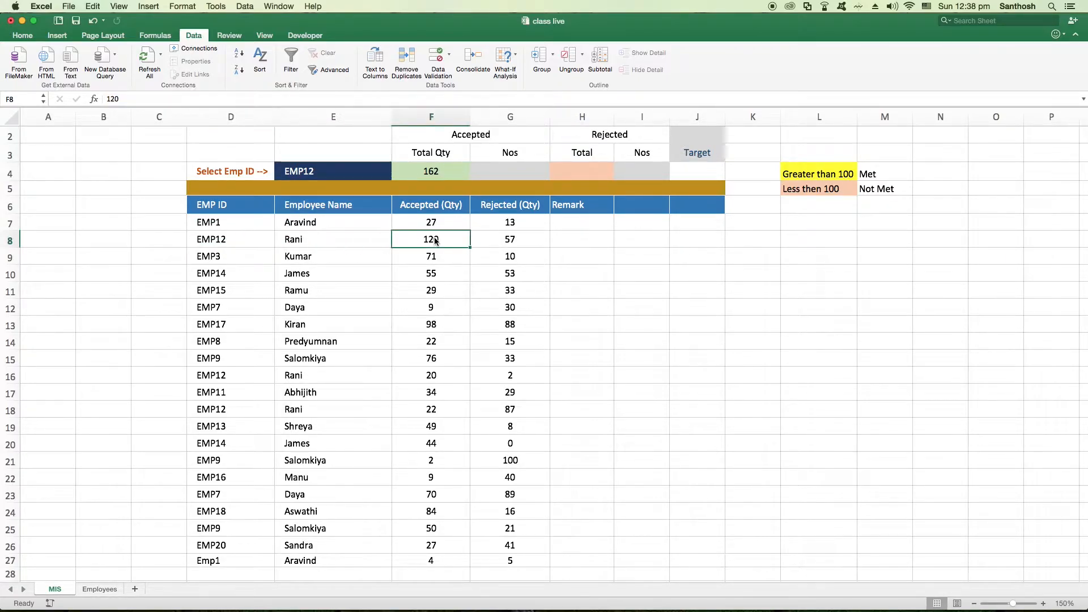
click(437, 377)
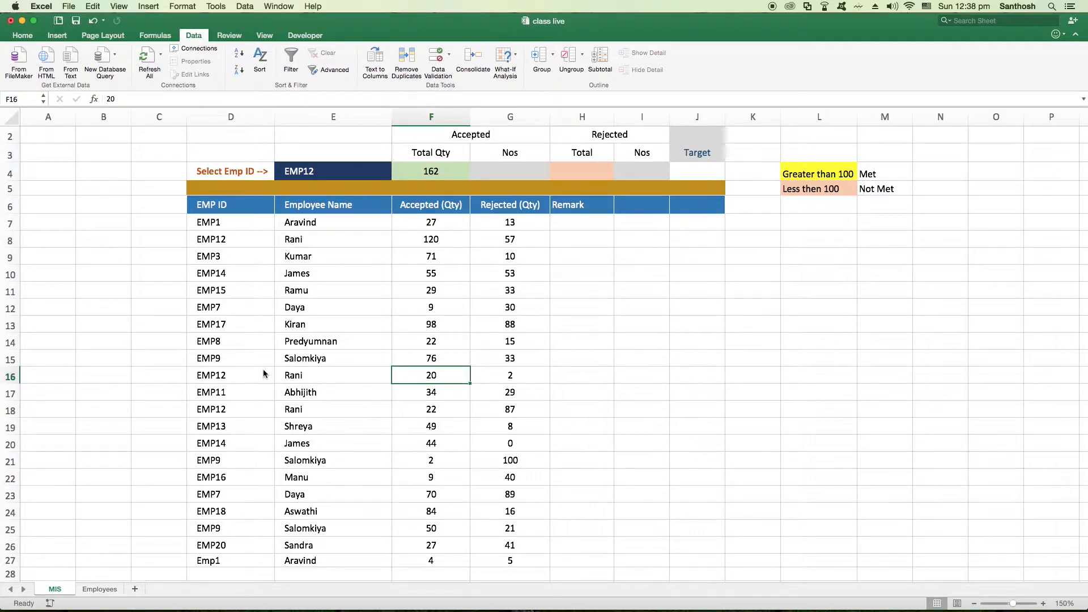
scroll(263, 369, down, 1)
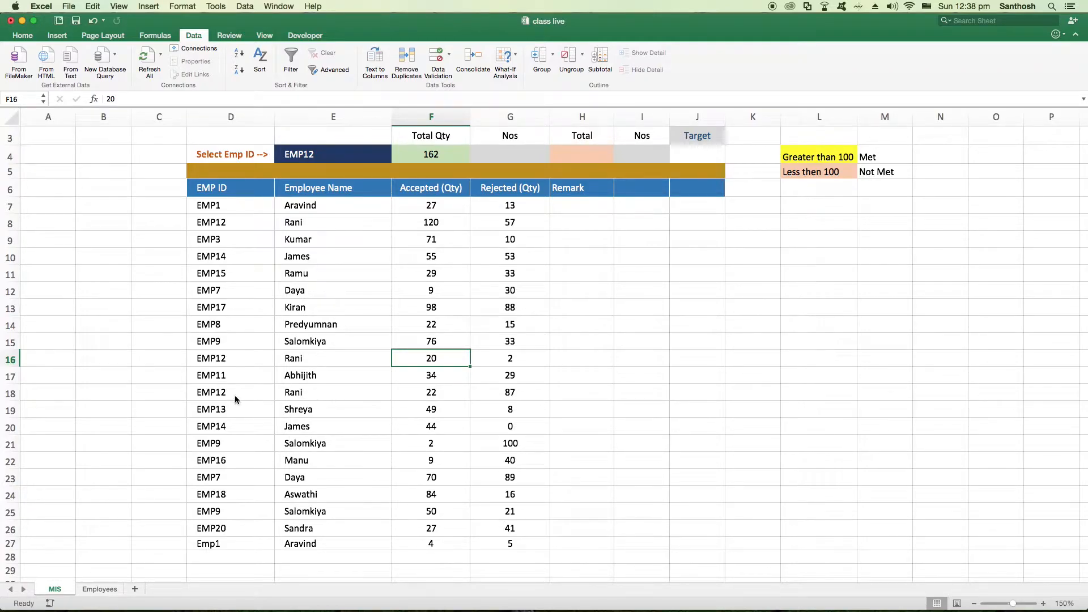
click(235, 396)
click(444, 393)
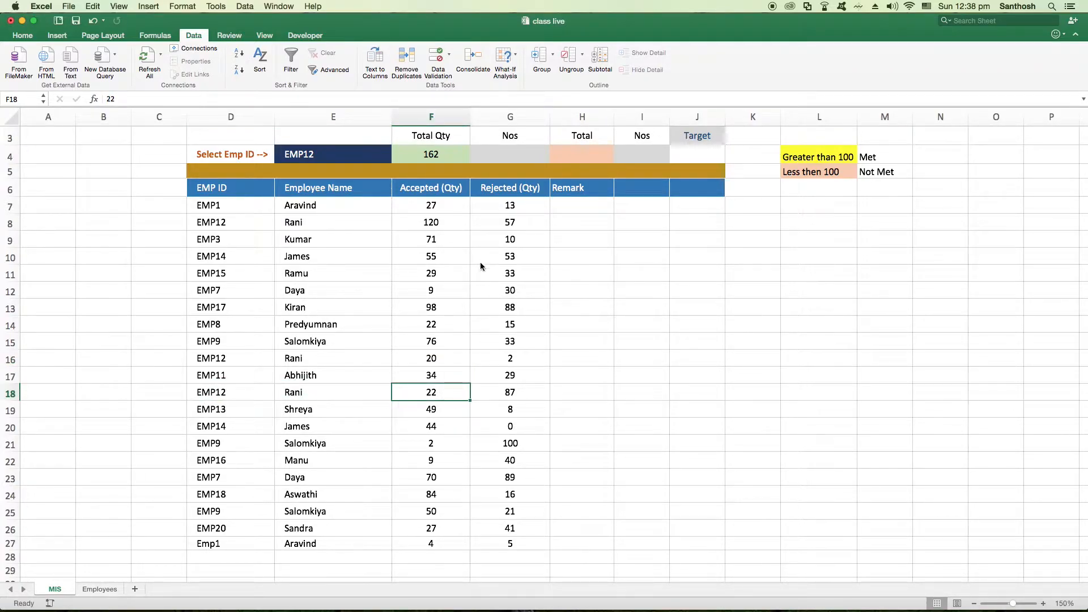
click(438, 155)
scroll(445, 226, up, 2)
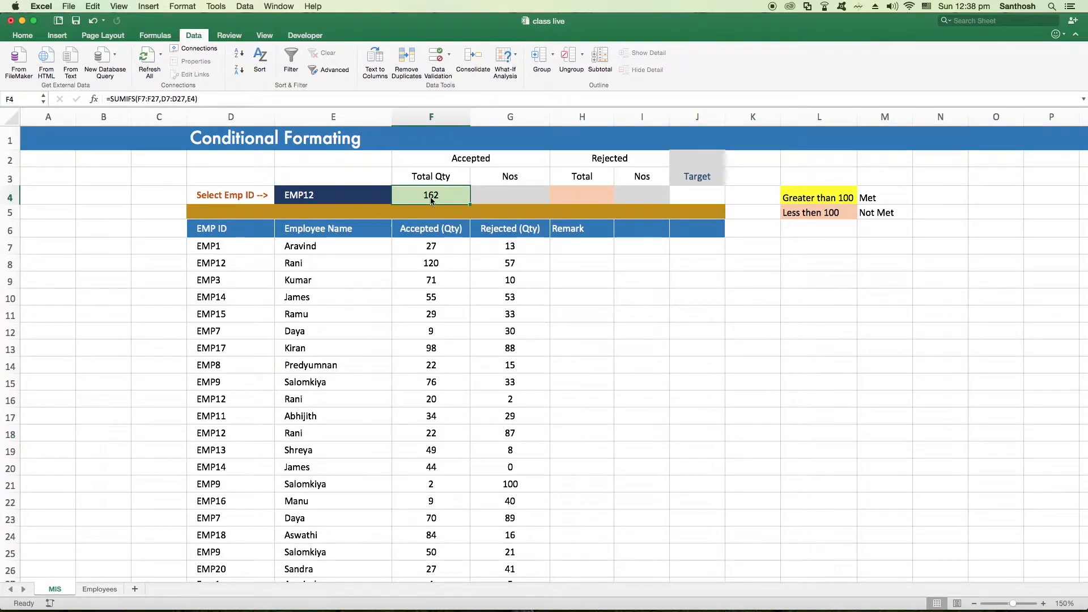
Enter a COUNTIFS formula in G4 with D7:D27 as the criteria range and E4 as the criterion
click(501, 196)
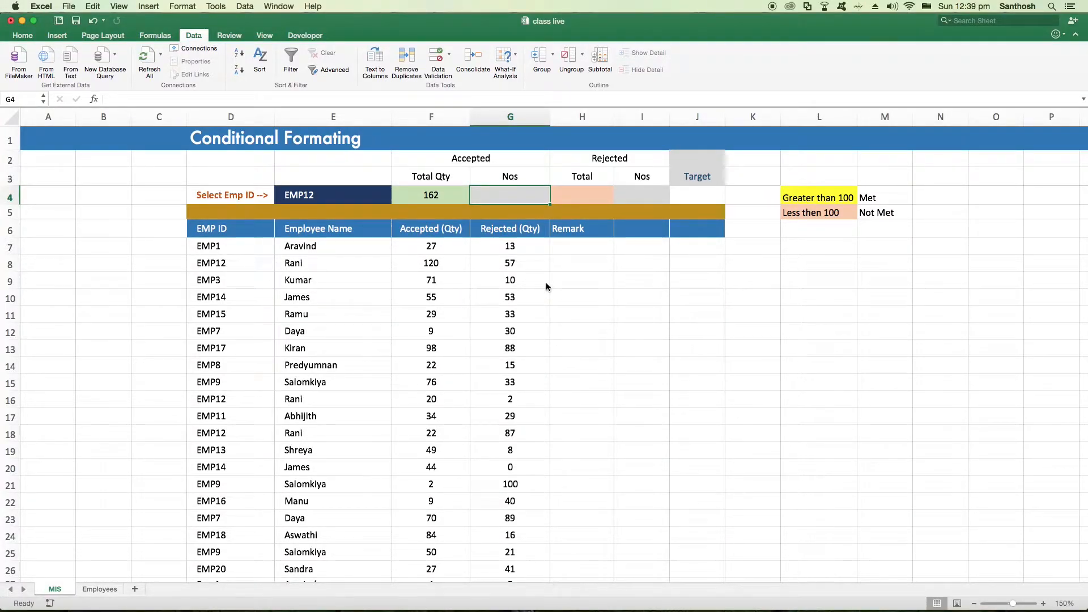
text(=countif)
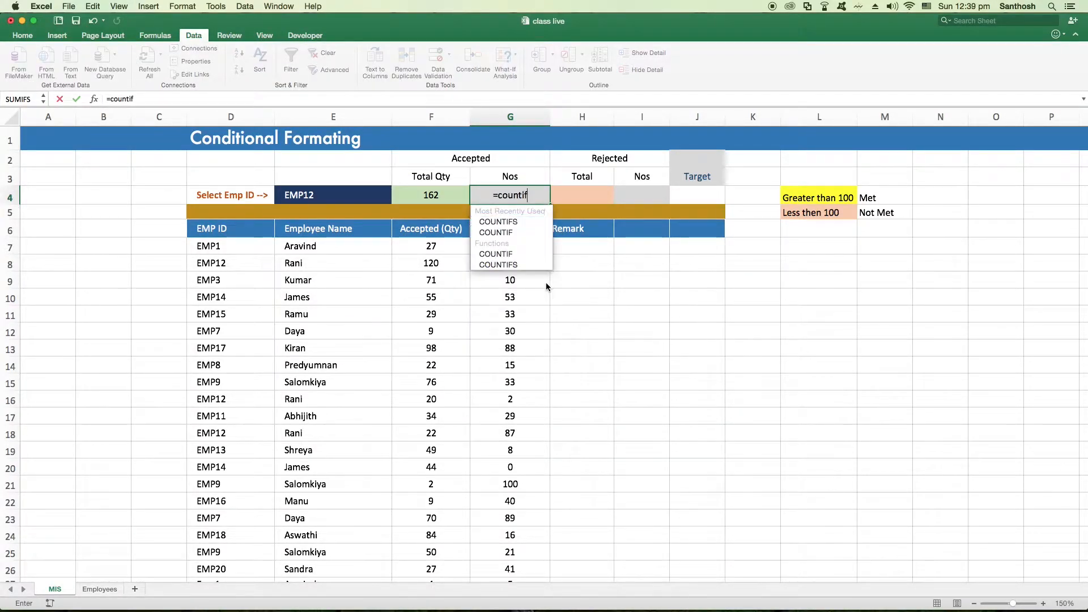
text(s()
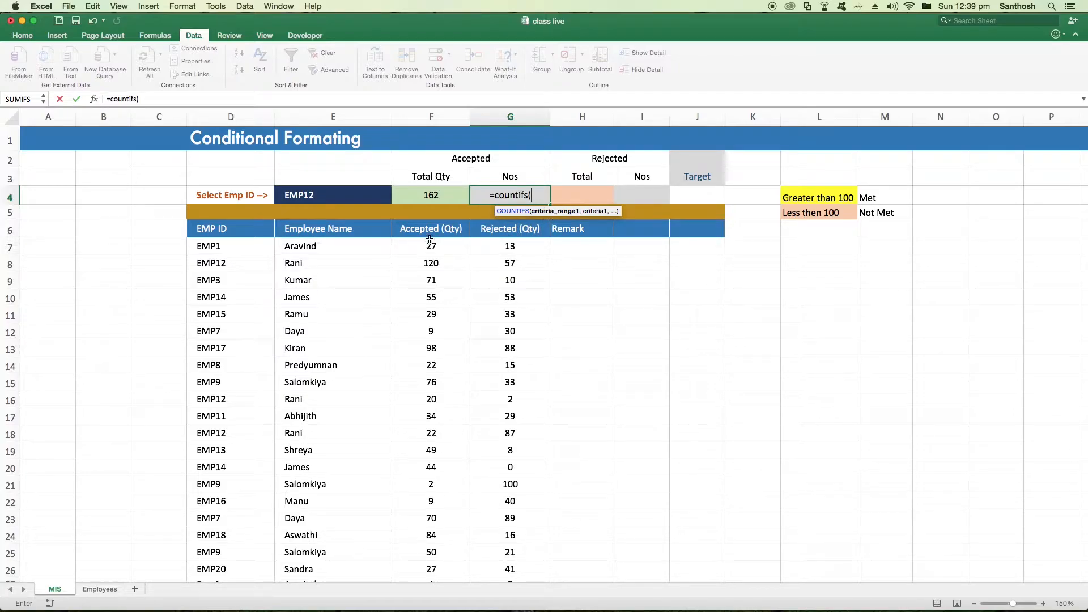
drag(230, 248, 239, 507)
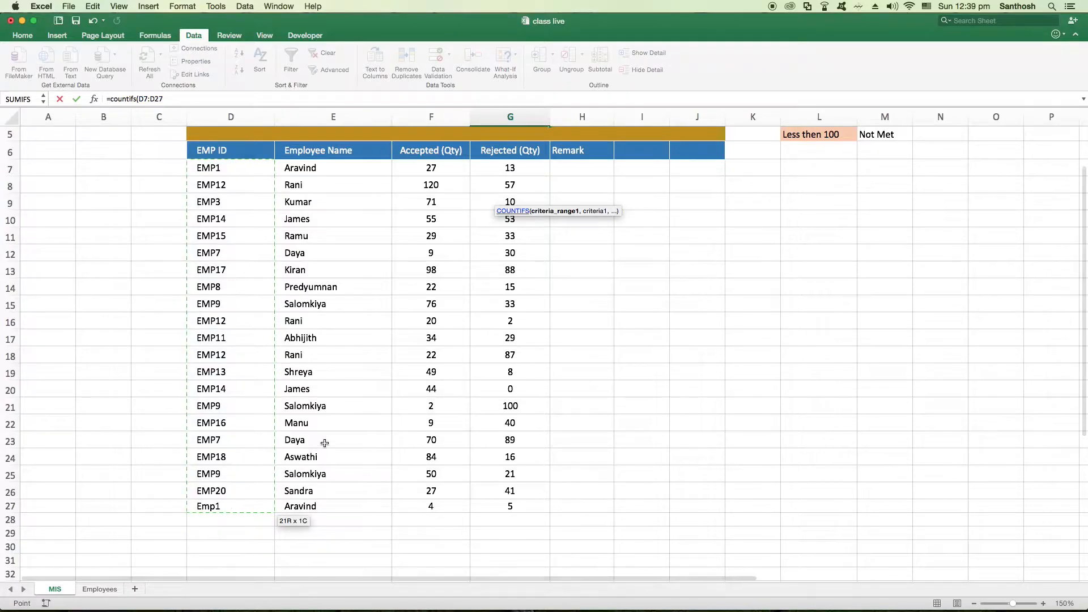
text(,)
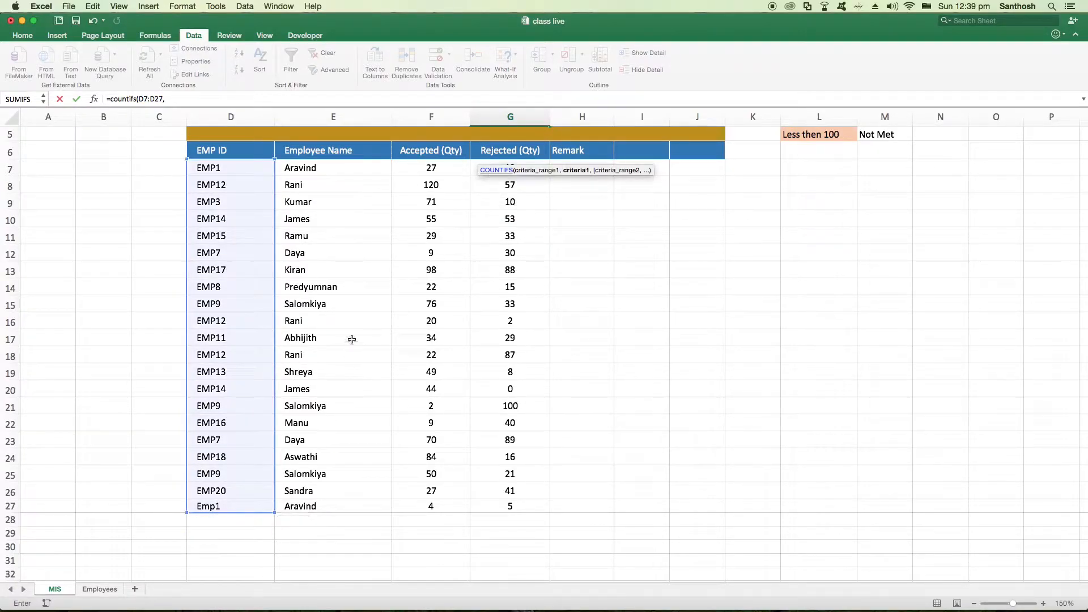
scroll(352, 340, up, 3)
click(317, 196)
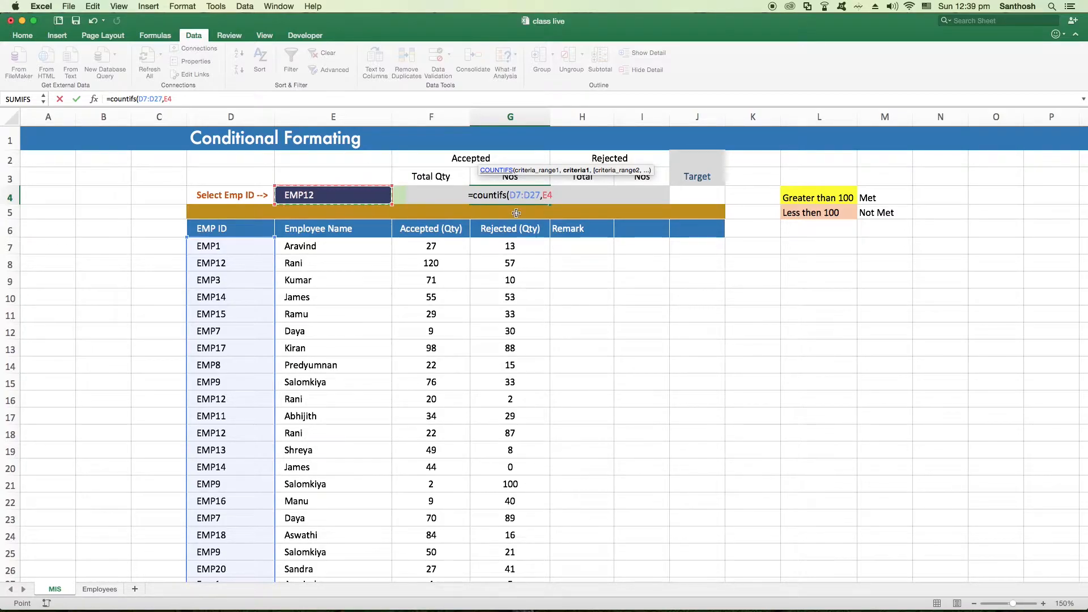
text())
key(Return)
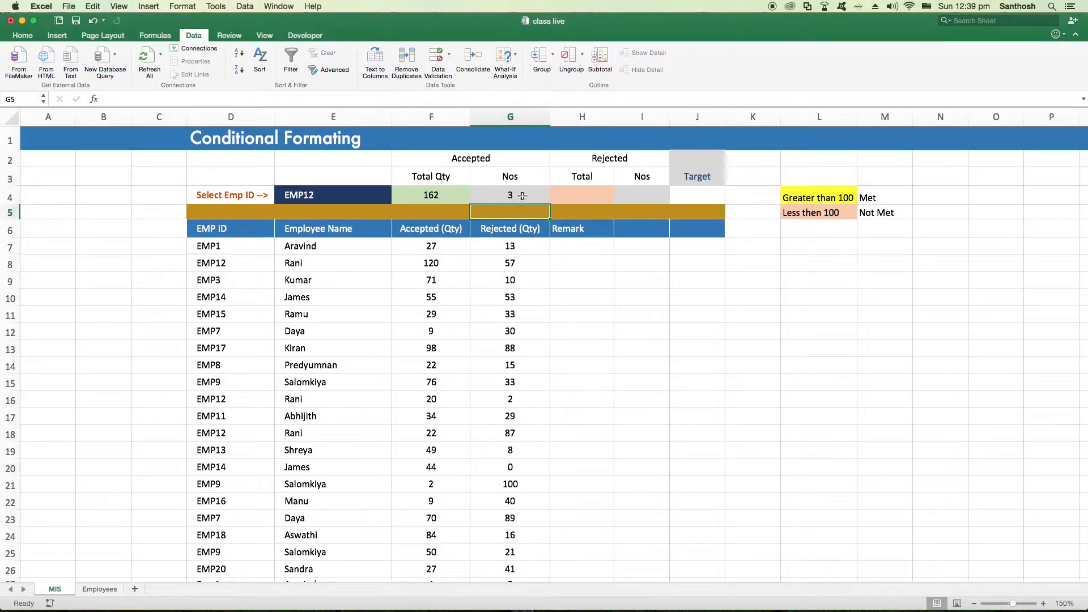
Check the G4 count against the EMP12 rows in D8, D16 and D18, and choose EMP1 in E4 as another test
click(254, 263)
click(234, 398)
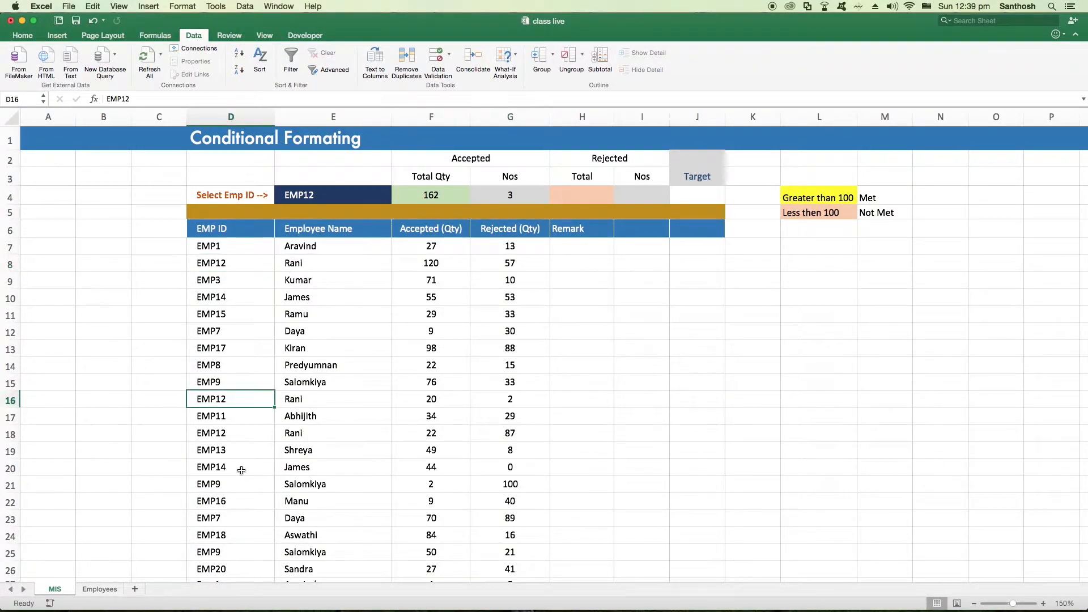
click(233, 434)
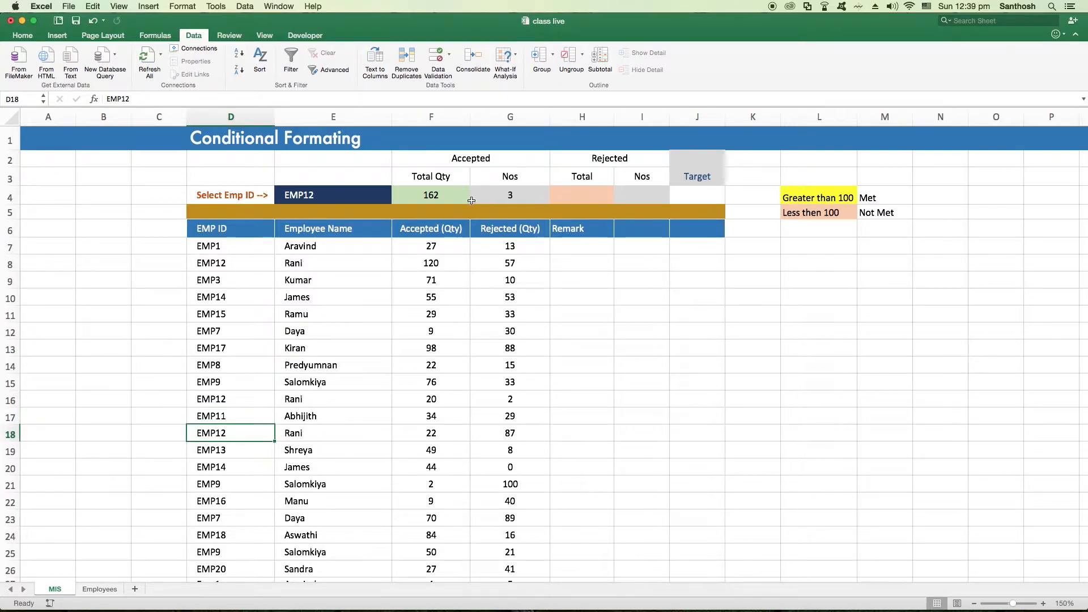
click(334, 195)
click(396, 198)
click(303, 214)
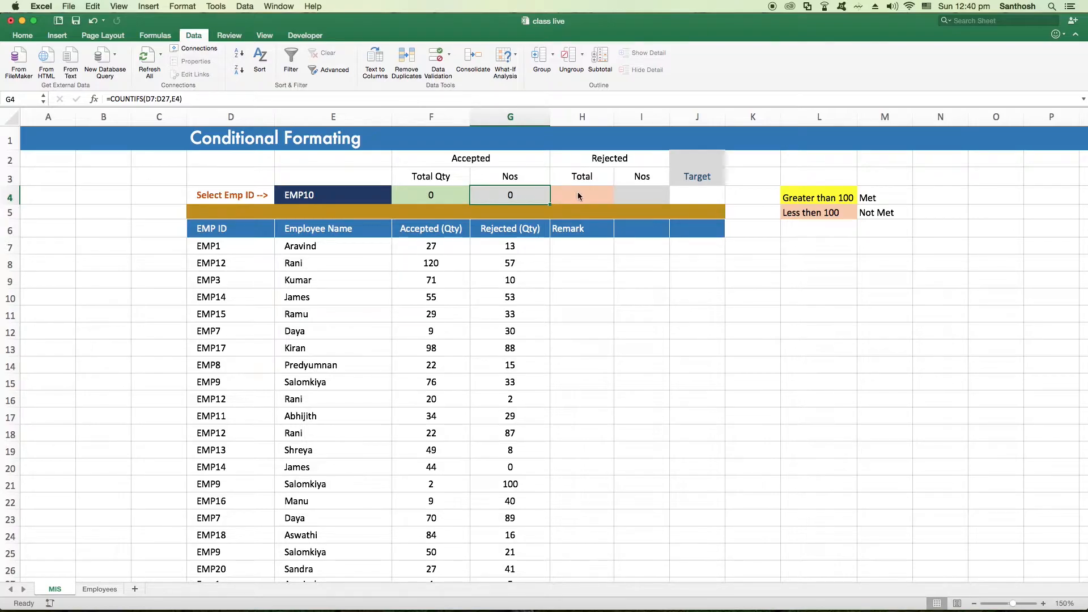
Enter a SUMIFS formula in H4 that sums G7:G27 where D7:D27 matches the employee ID in E4
click(573, 198)
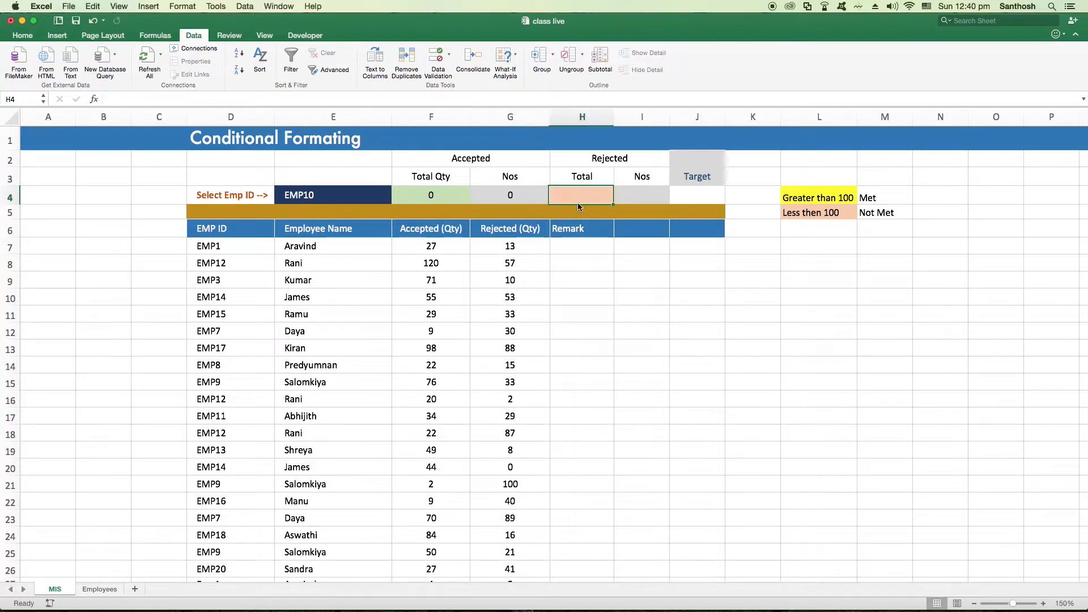
text(=su)
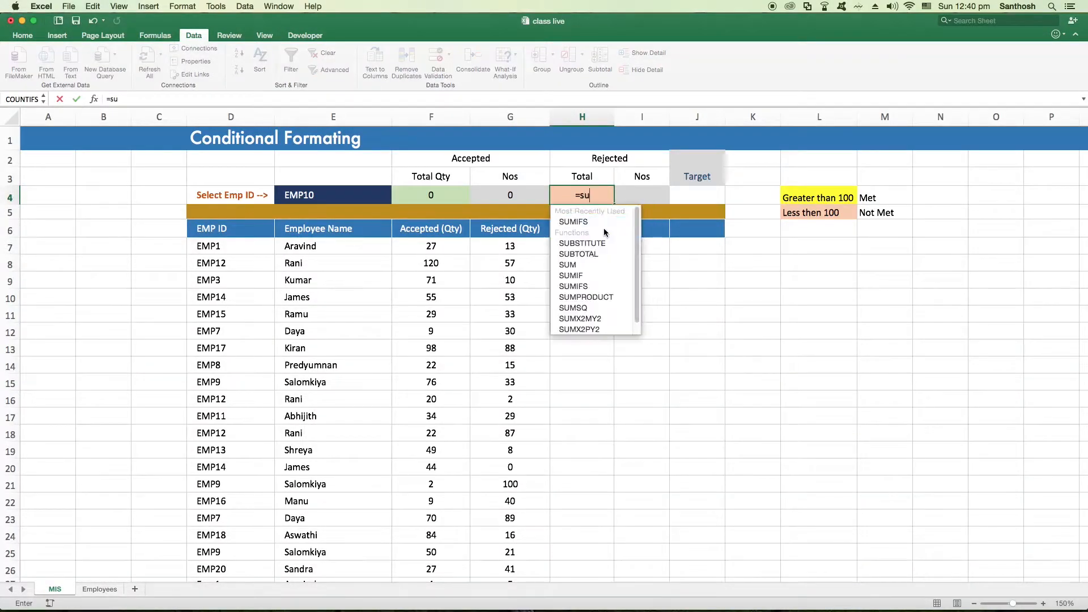
text(mifs()
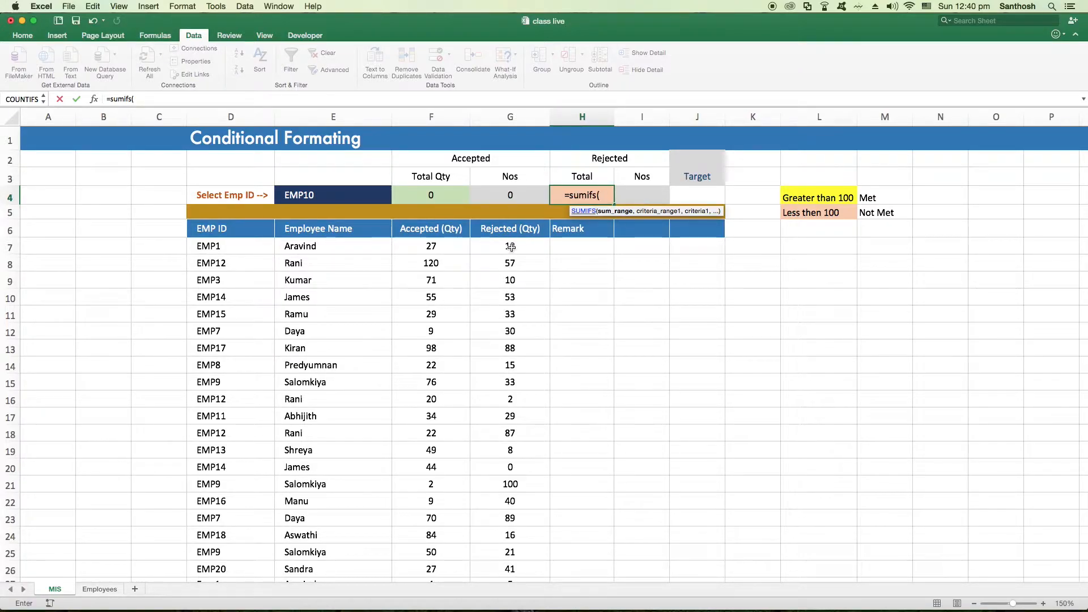
drag(510, 247, 511, 442)
scroll(653, 269, up, 4)
text(,)
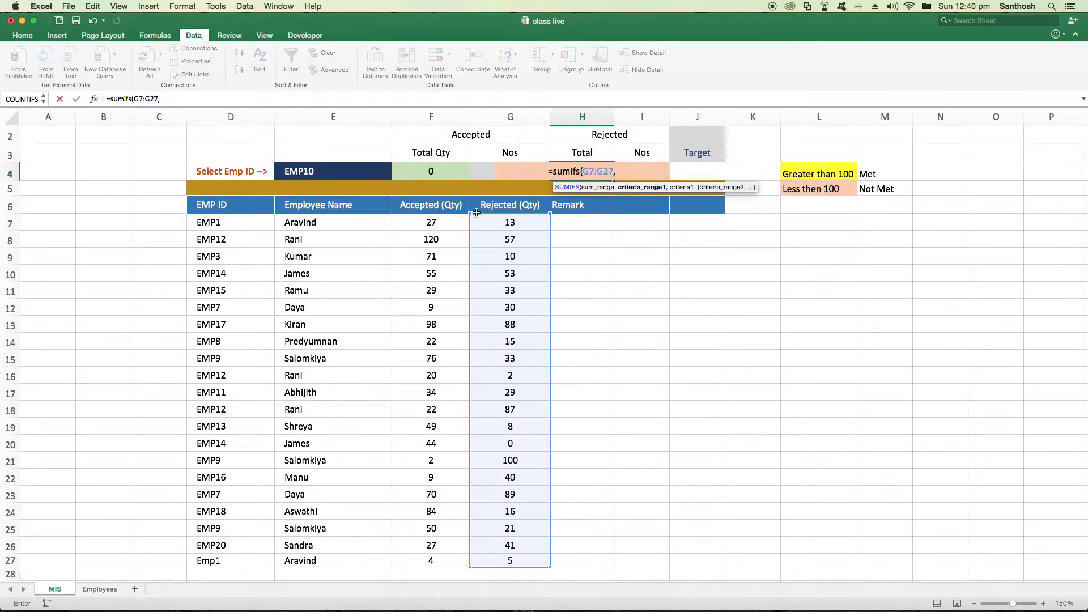
drag(225, 222, 235, 560)
text(,)
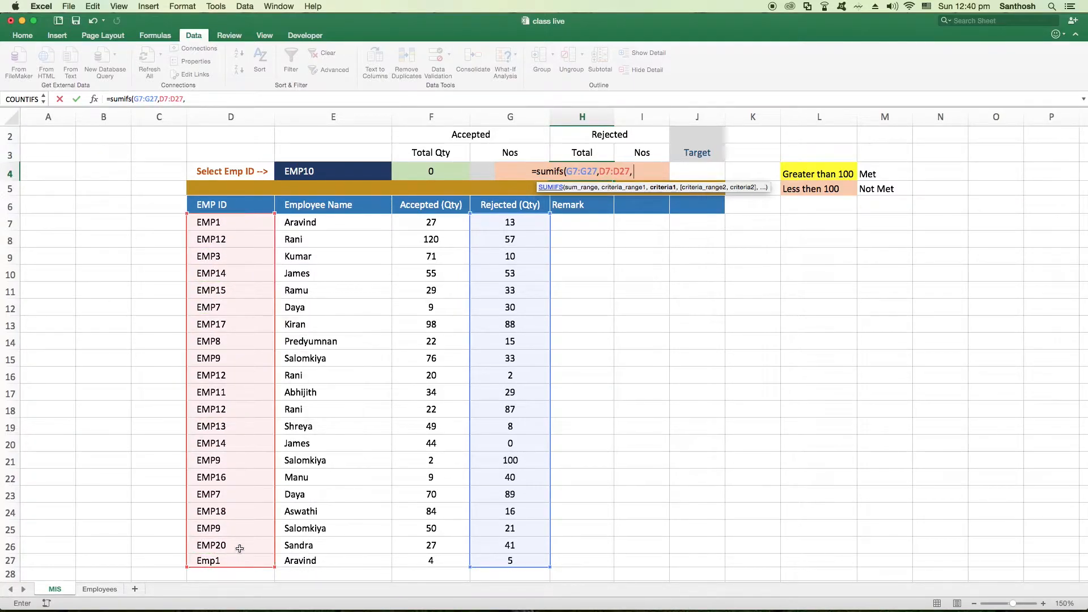
click(321, 171)
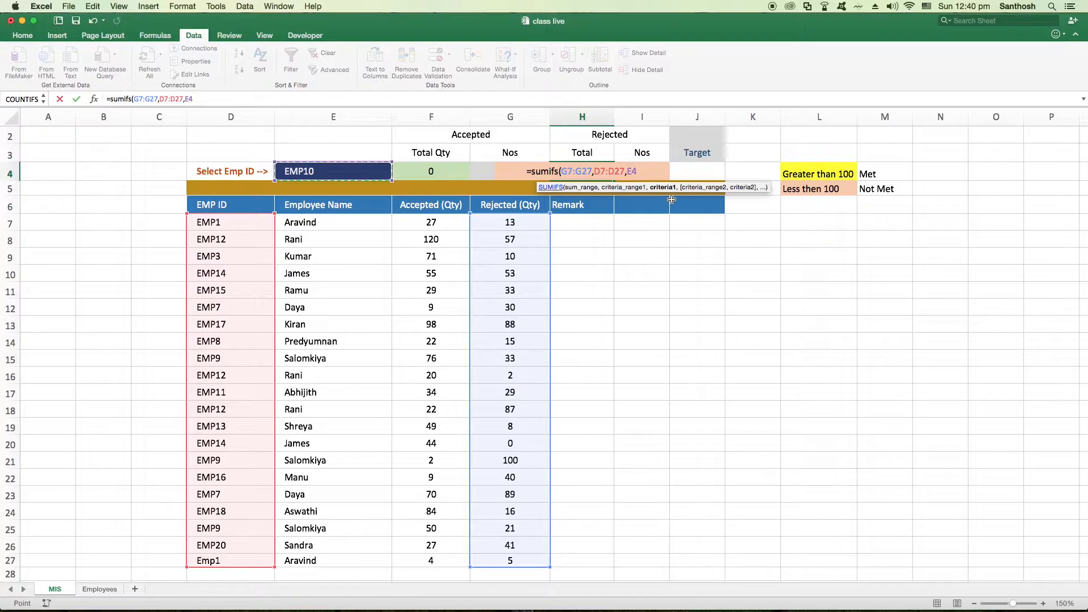
text())
key(Return)
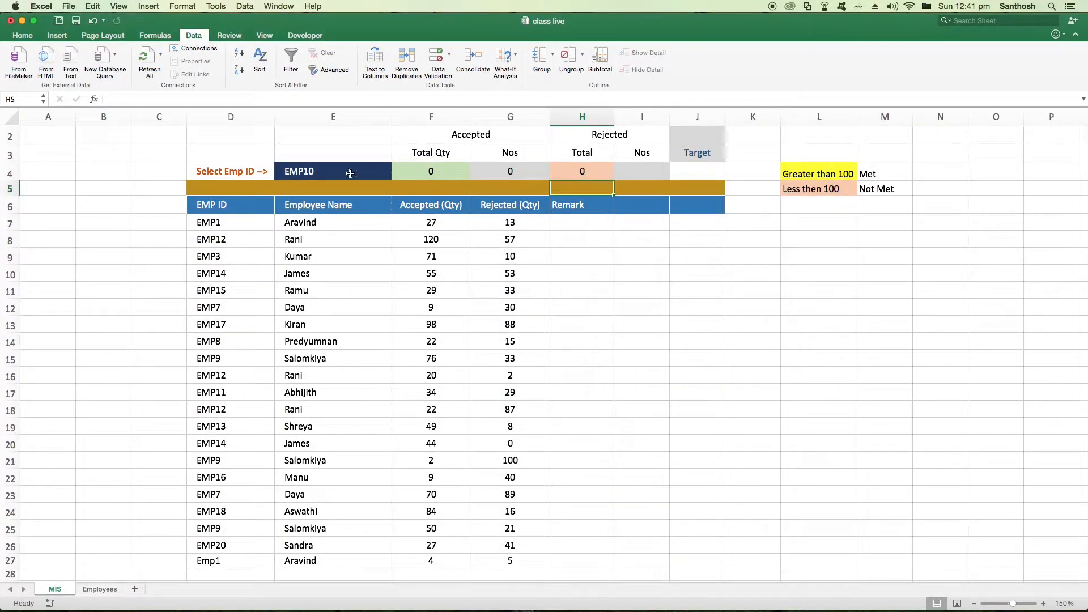
Choose EMP1 in the E4 dropdown and check its rejected quantities in G7 and G27 against the H4 total
click(355, 173)
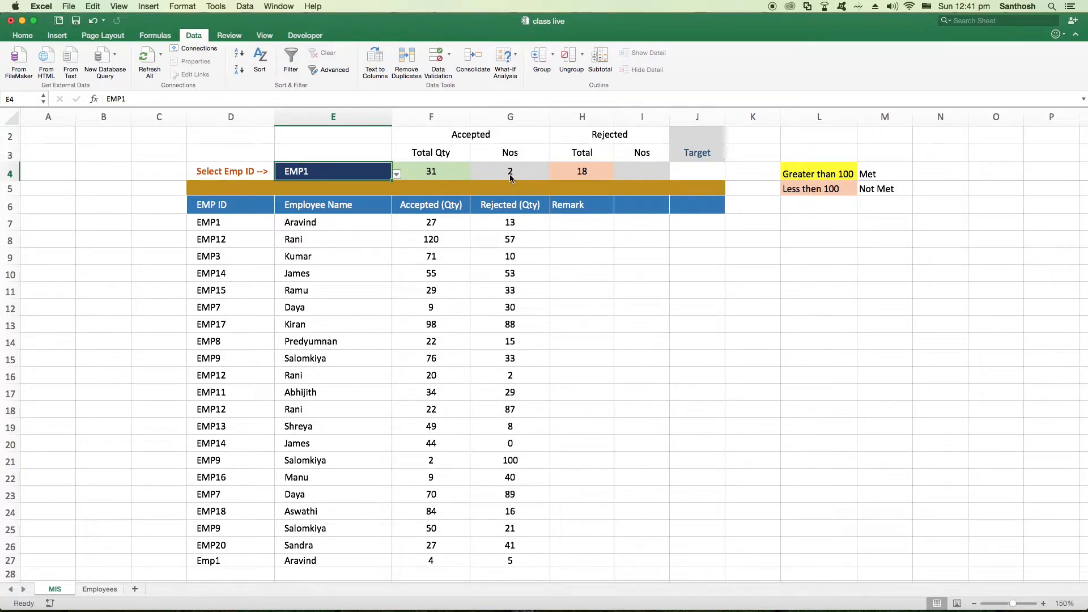
click(517, 225)
scroll(517, 340, down, 3)
click(513, 475)
scroll(540, 262, up, 3)
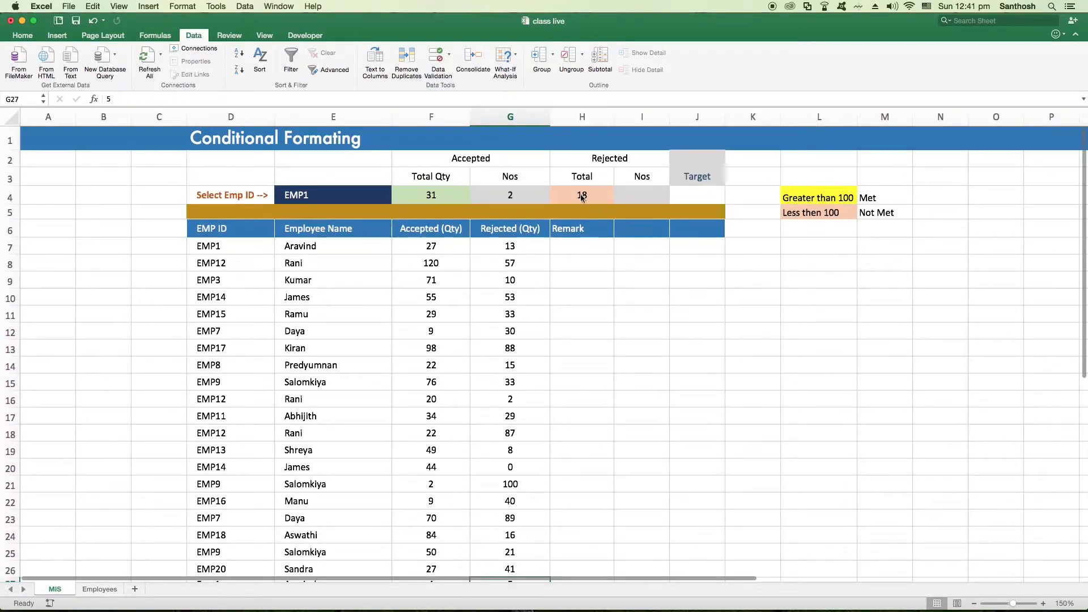
Enter a COUNTIFS formula in I4 that counts the entries in D7:D27 matching E4
click(641, 196)
text(=count)
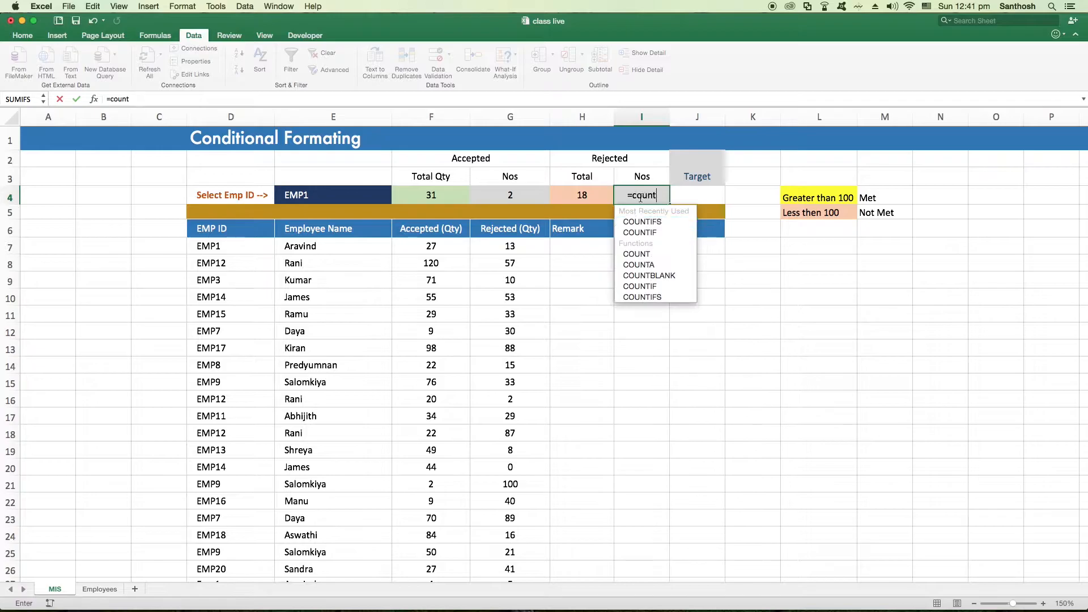
text(ifs)
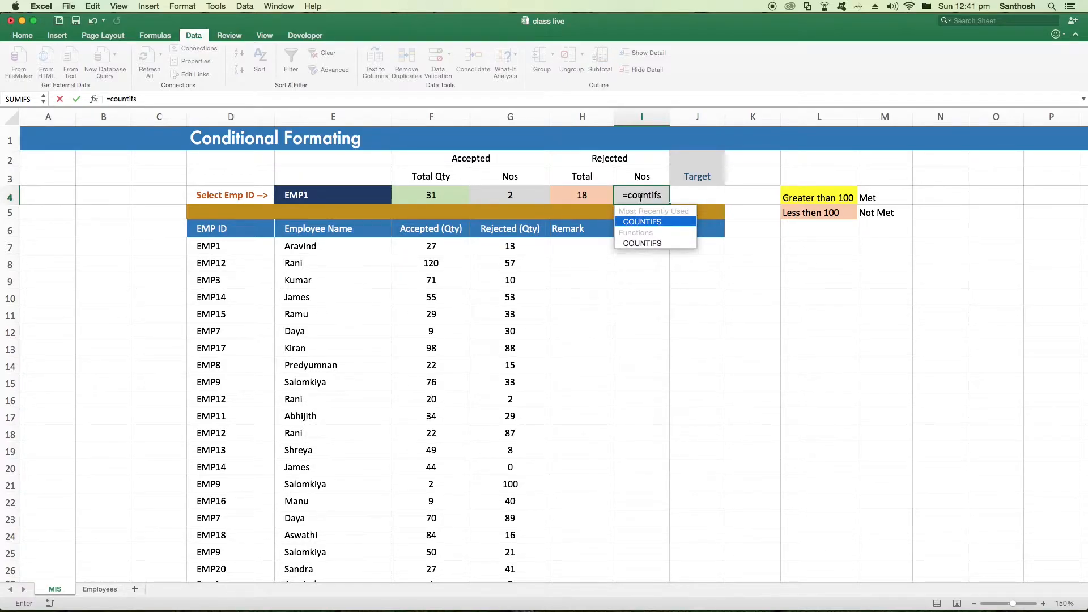
text(()
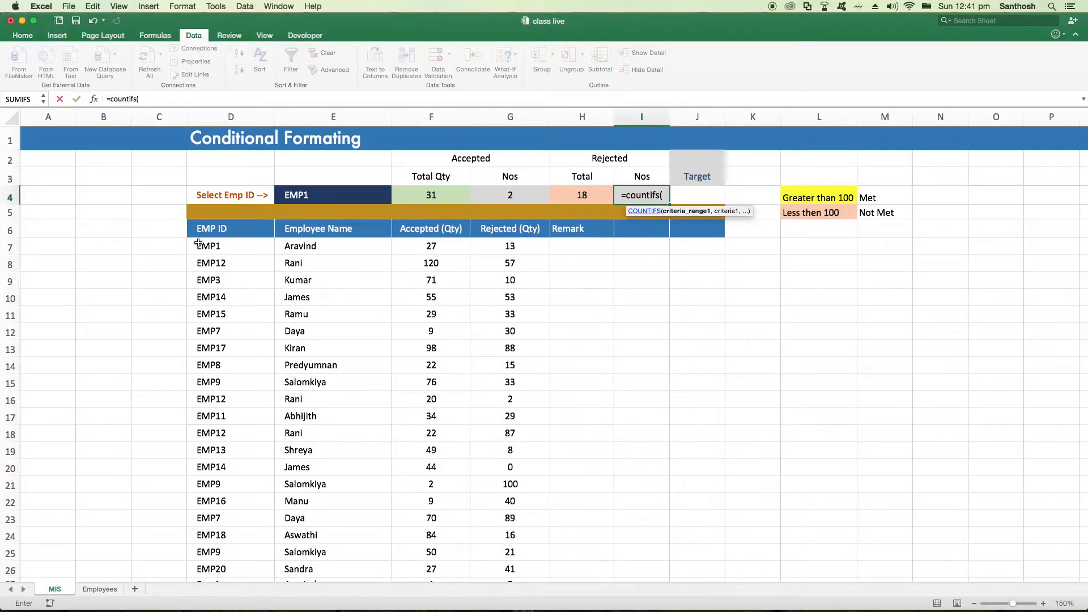
drag(215, 247, 233, 506)
scroll(308, 366, up, 3)
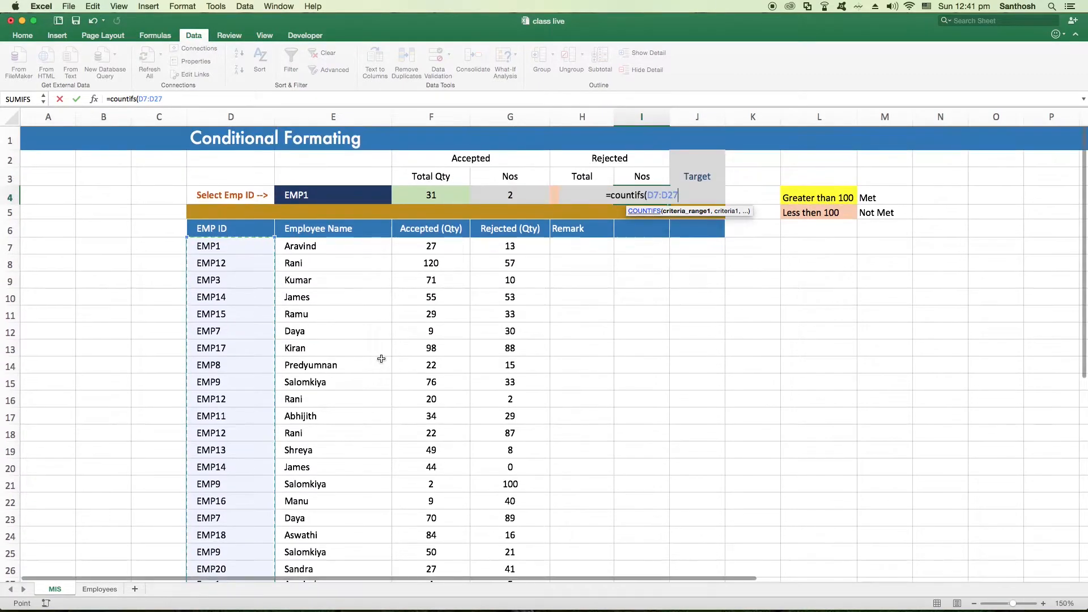
text(,)
click(324, 194)
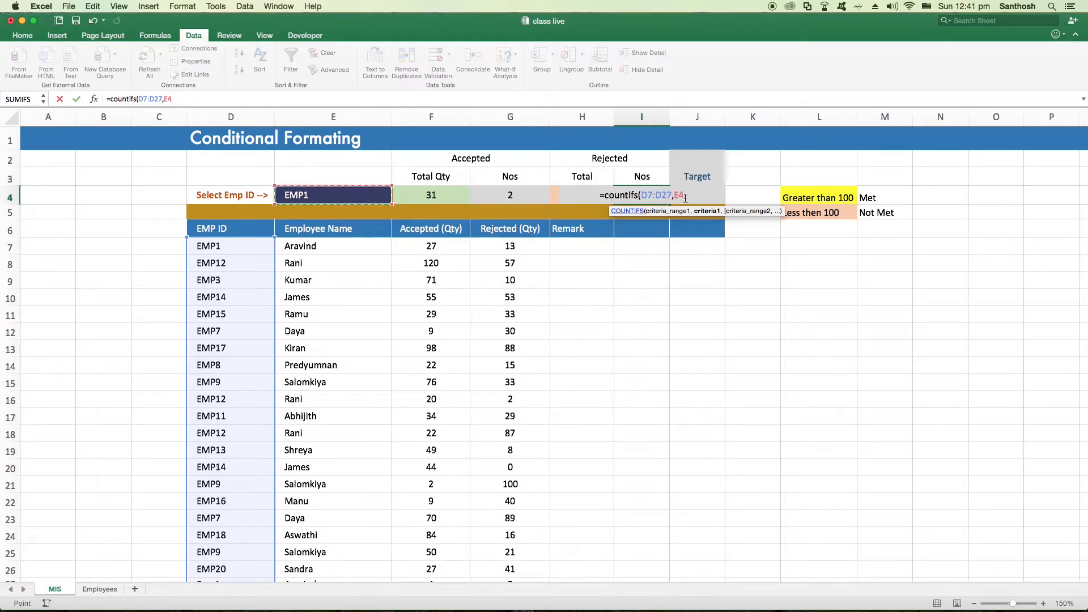
text())
key(Return)
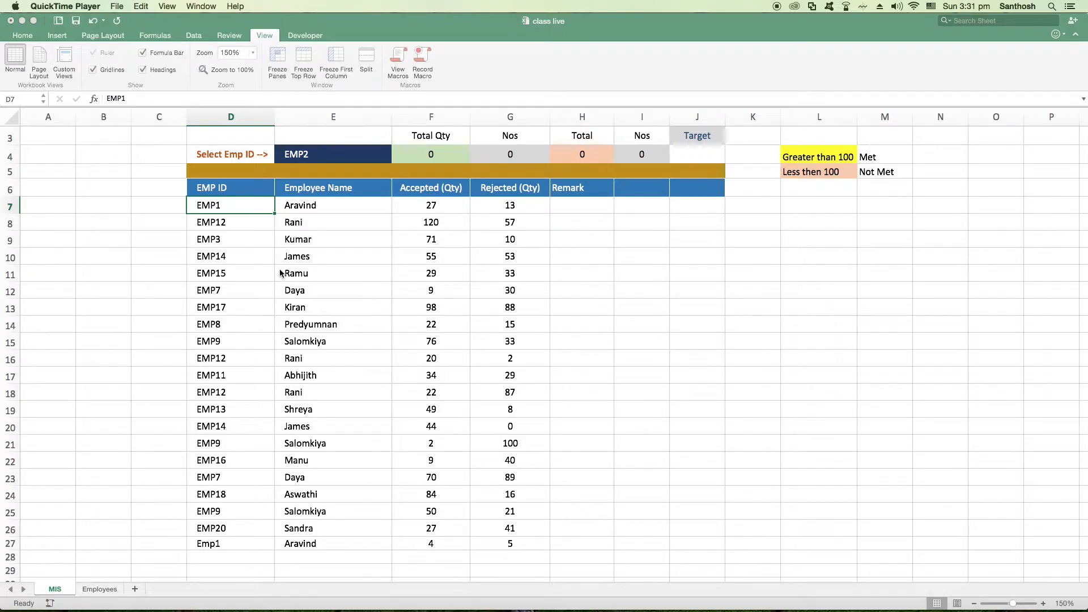
Choose EMP7, EMP1 and finally EMP4 in the E4 dropdown to test all four summary formulas
click(341, 157)
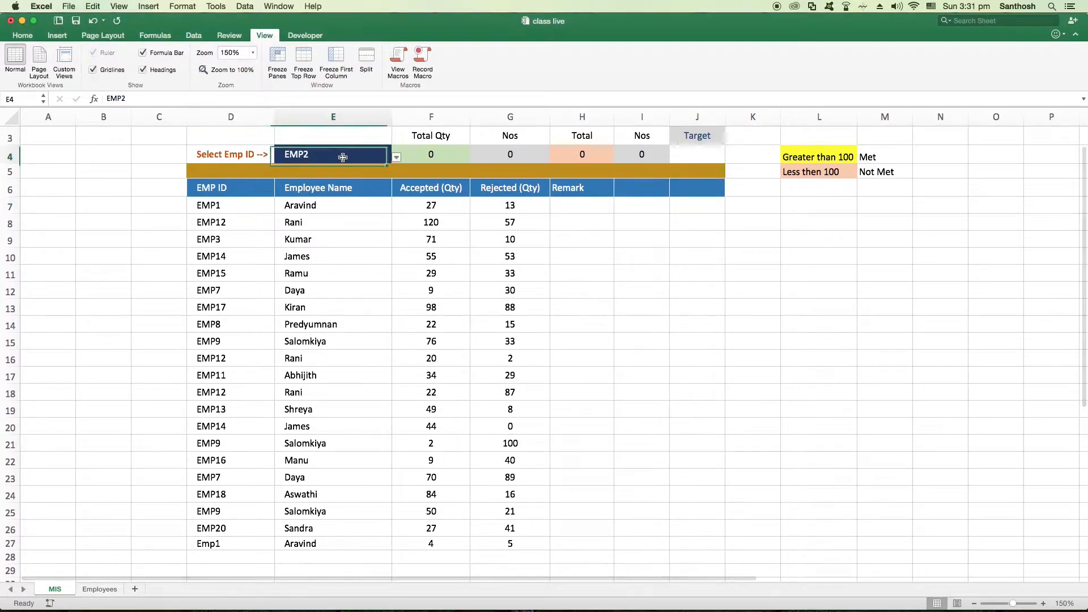
click(398, 161)
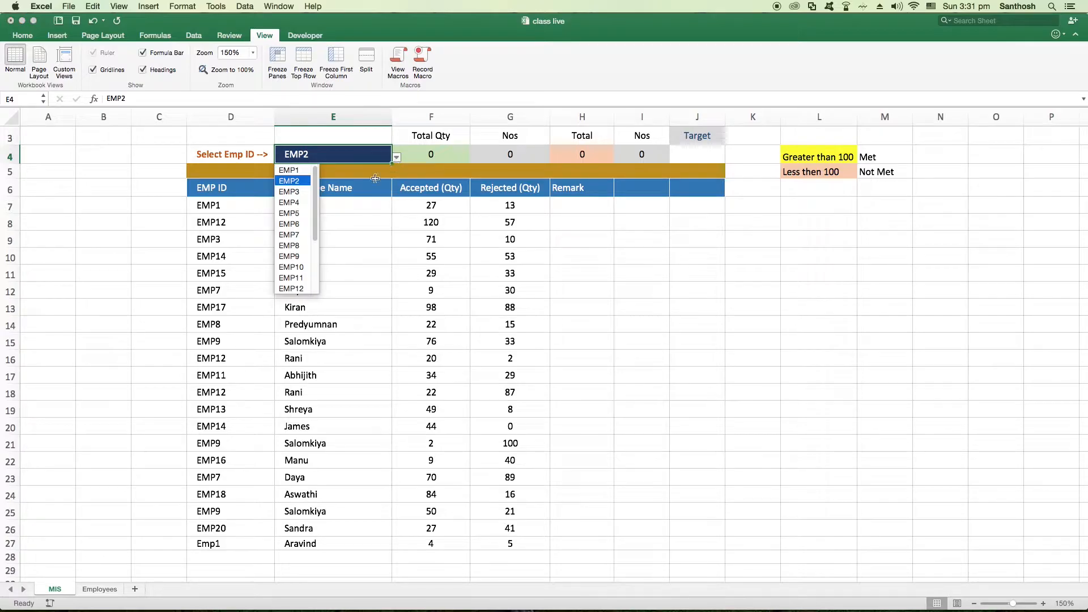
click(296, 240)
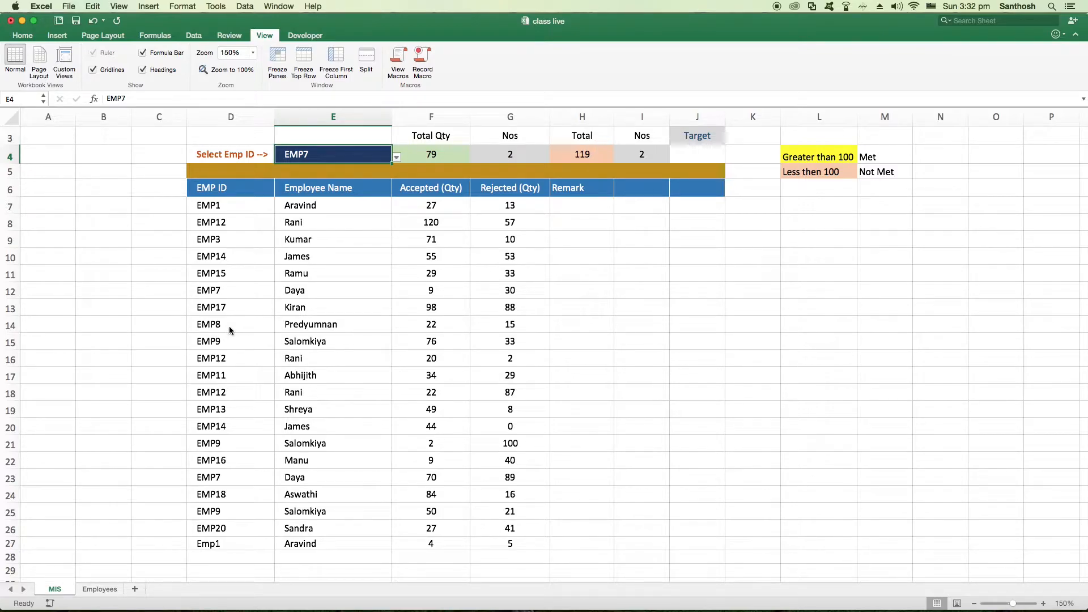
click(397, 157)
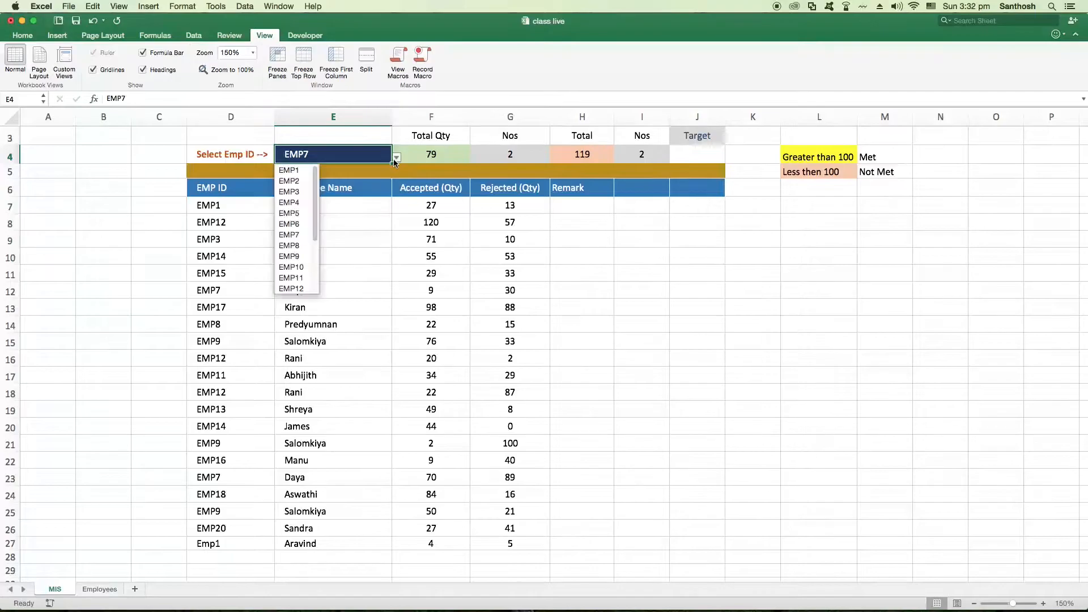
click(290, 170)
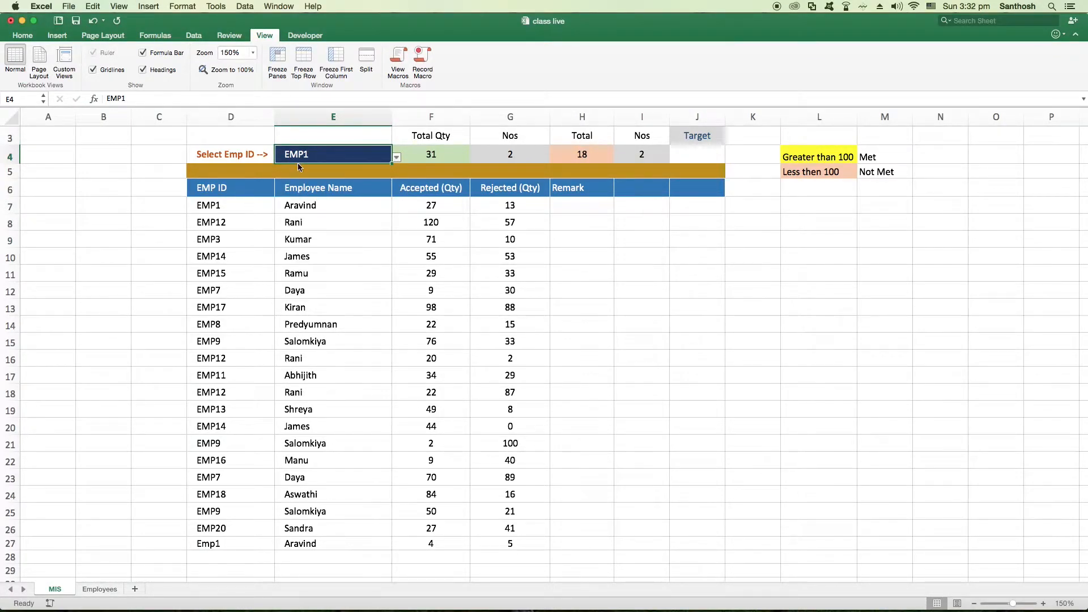
click(397, 158)
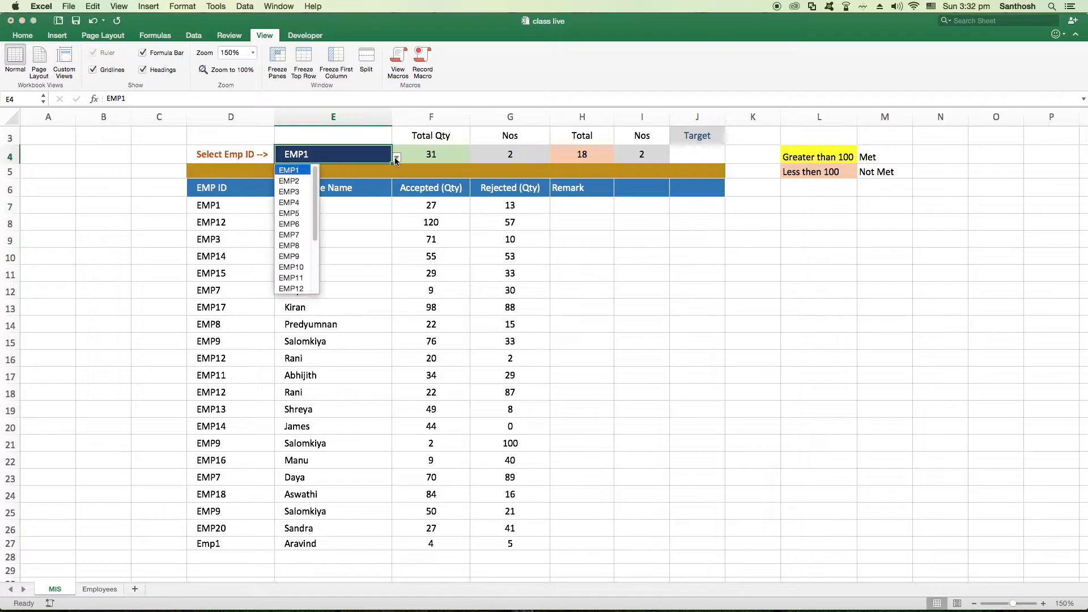
click(307, 203)
Look through the EMP ID column in D7:D27 for entries matching the employee ID selected in E4
drag(232, 206, 220, 545)
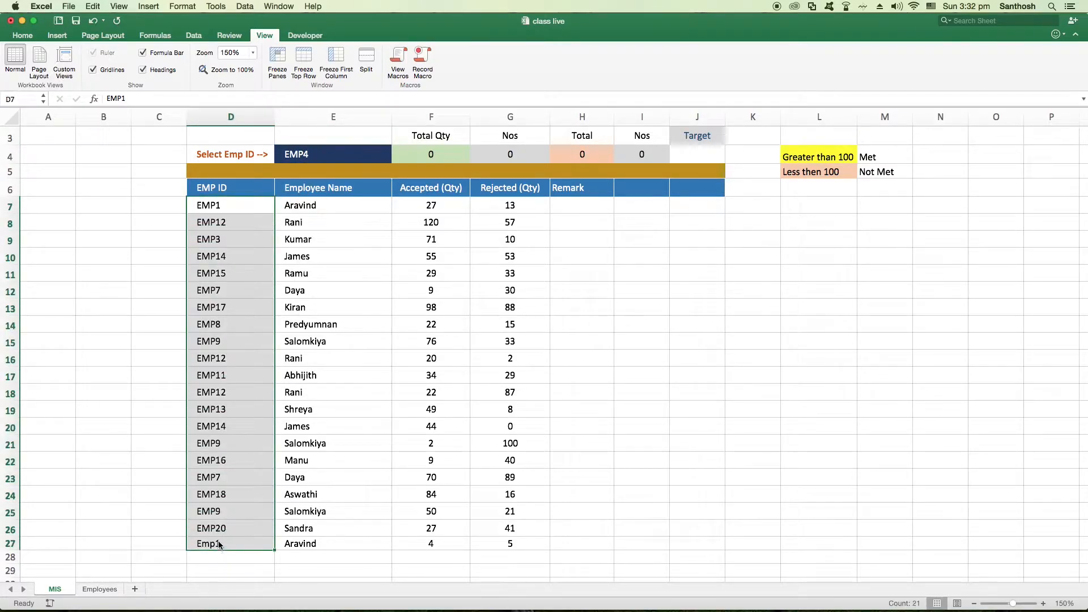
click(227, 481)
drag(230, 214, 232, 222)
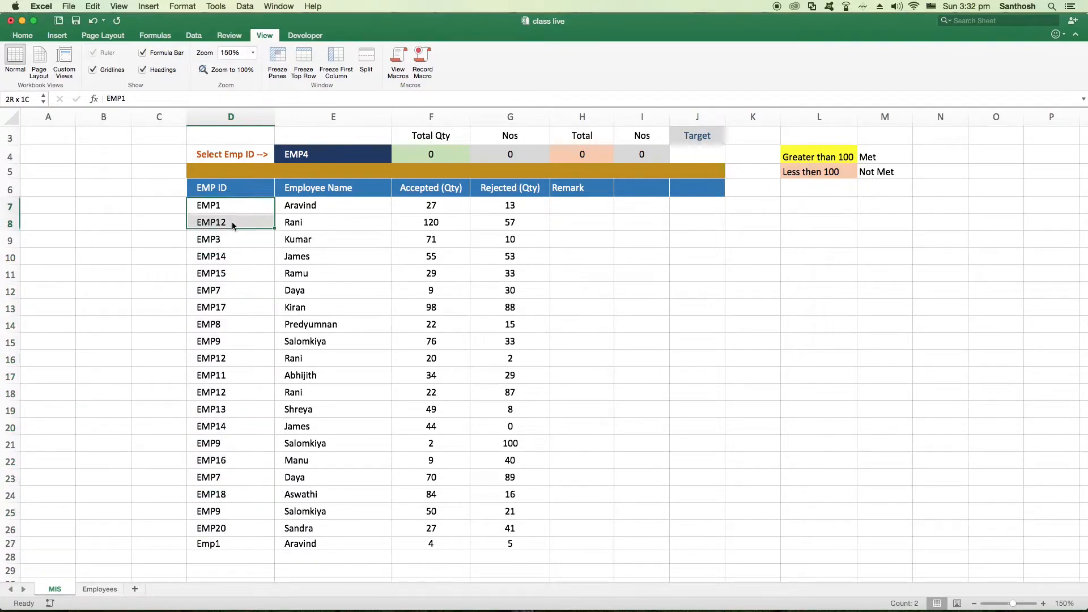
click(310, 159)
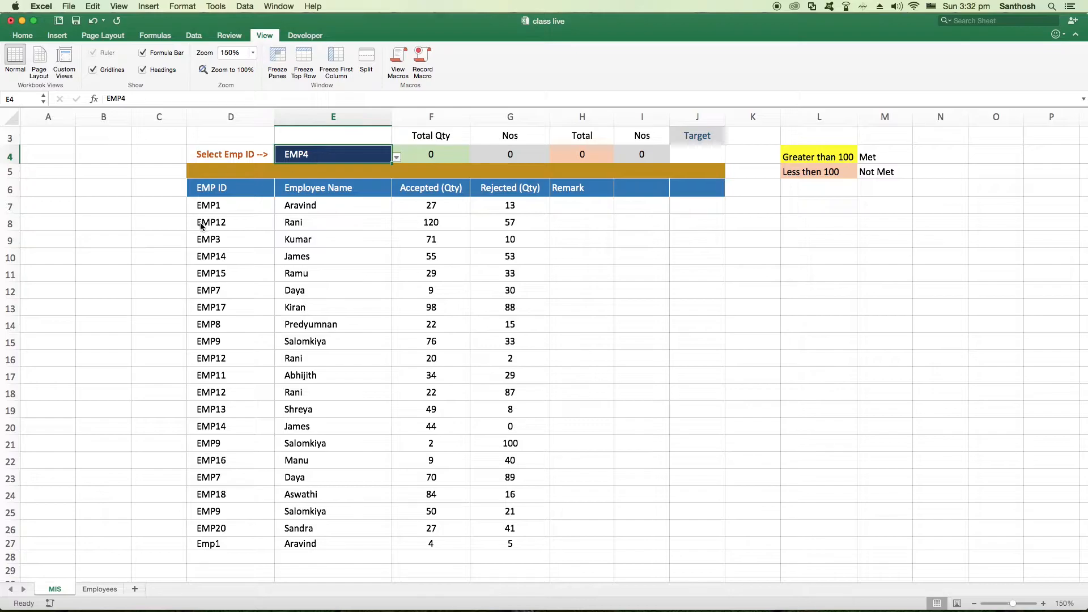
click(227, 274)
click(222, 394)
click(218, 457)
click(248, 205)
click(245, 235)
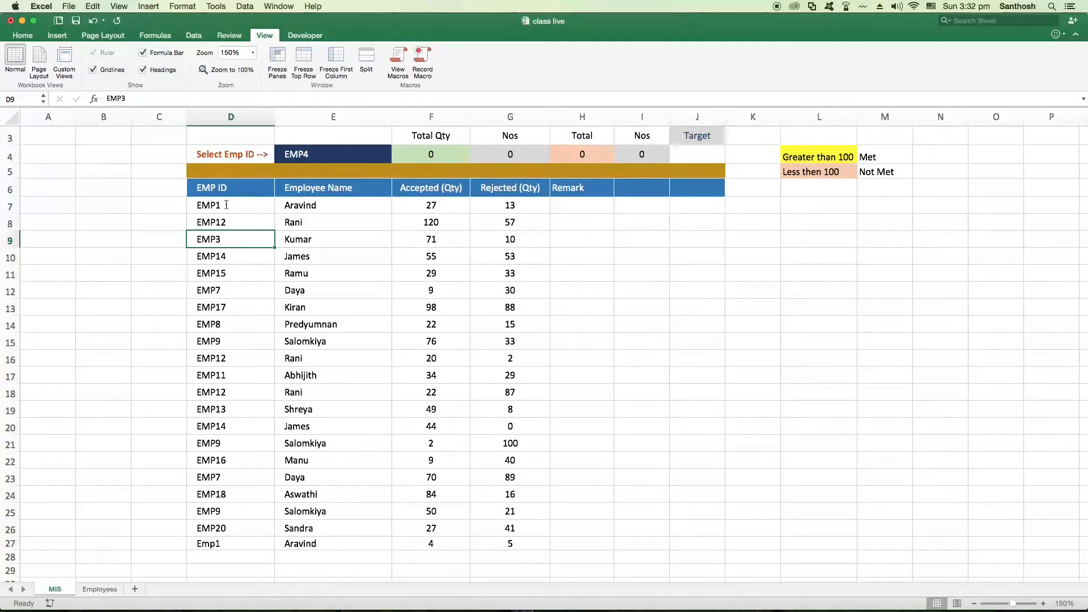
Start a new conditional formatting rule for D7 that uses a formula to determine which cells to format
click(226, 205)
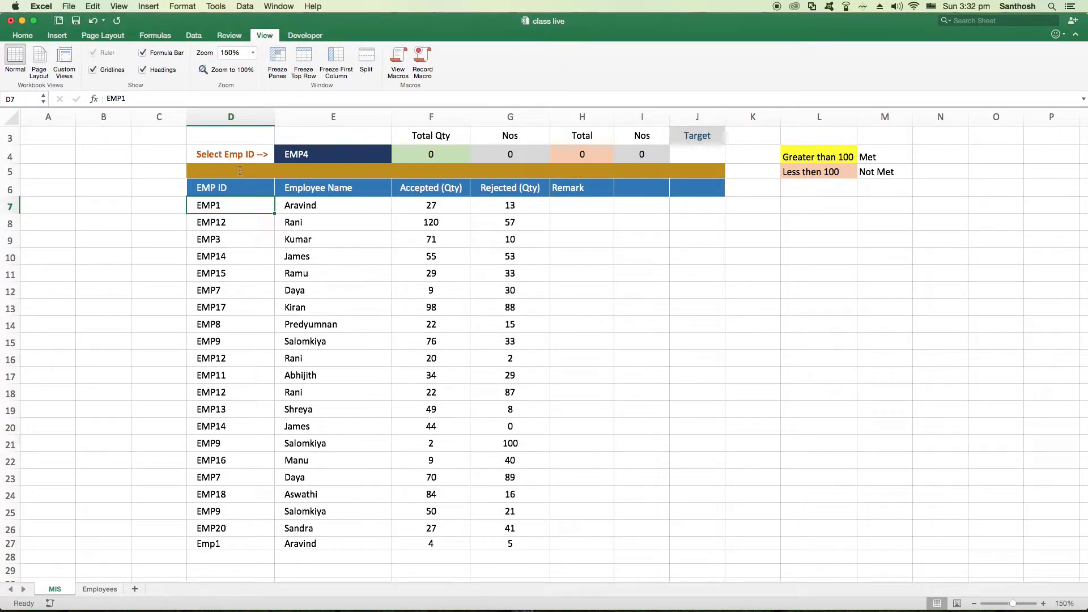
click(24, 35)
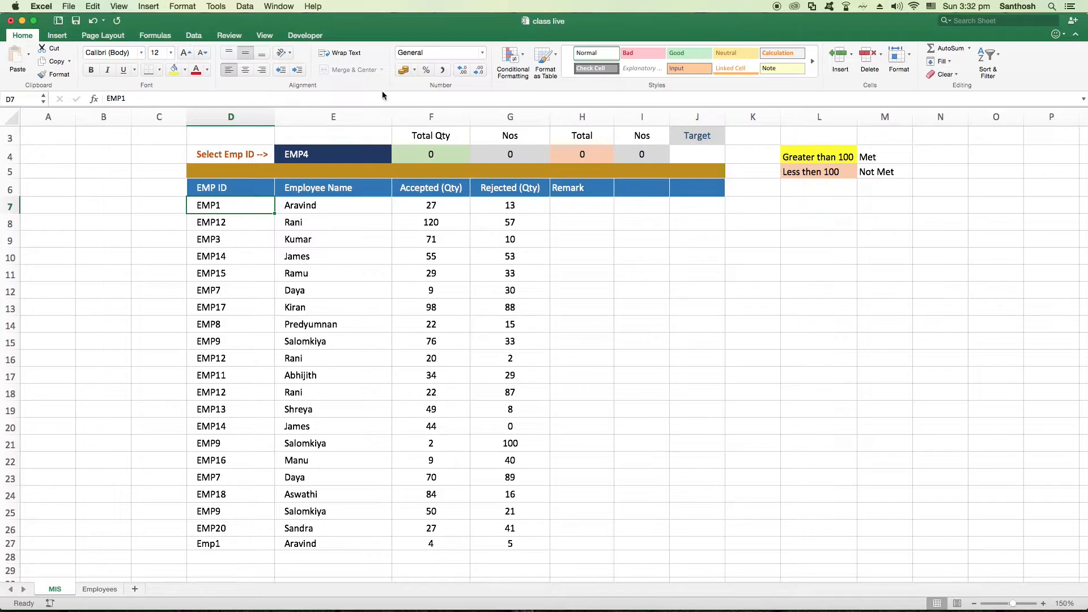
click(520, 73)
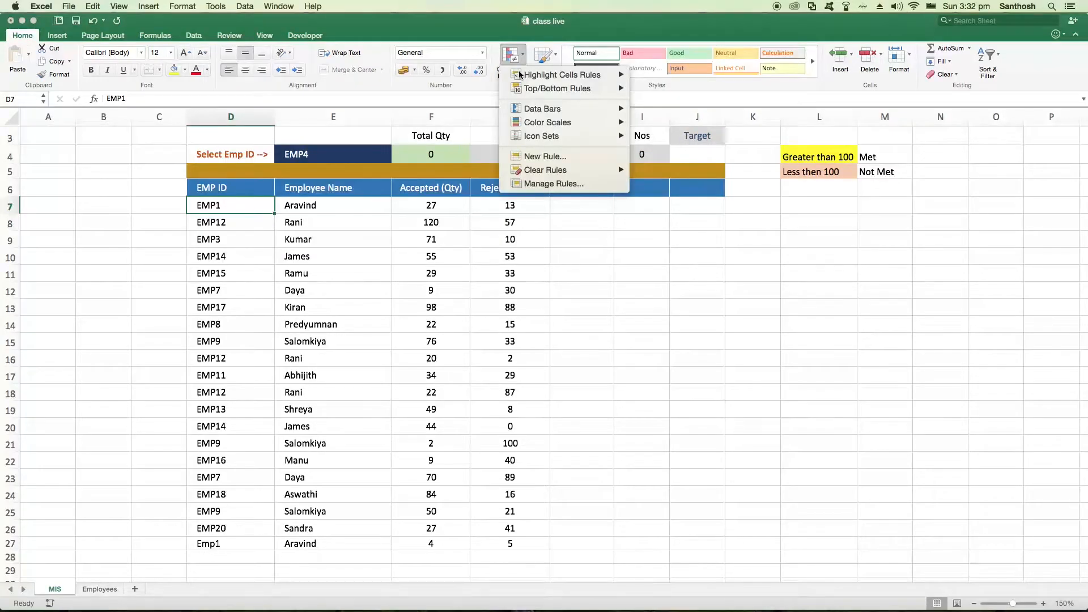
mouse_move(524, 79)
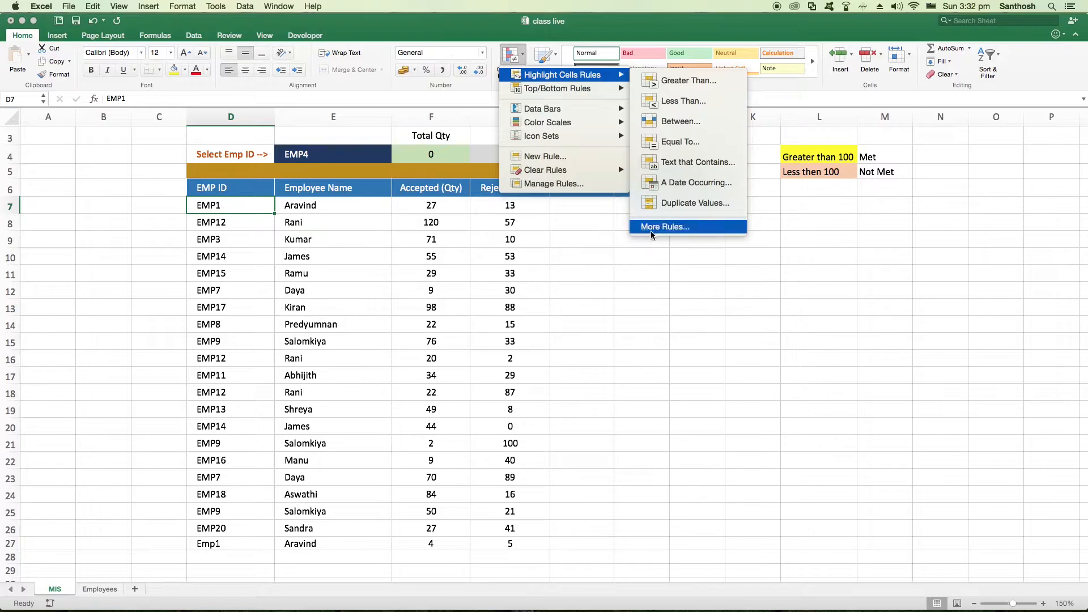
click(670, 227)
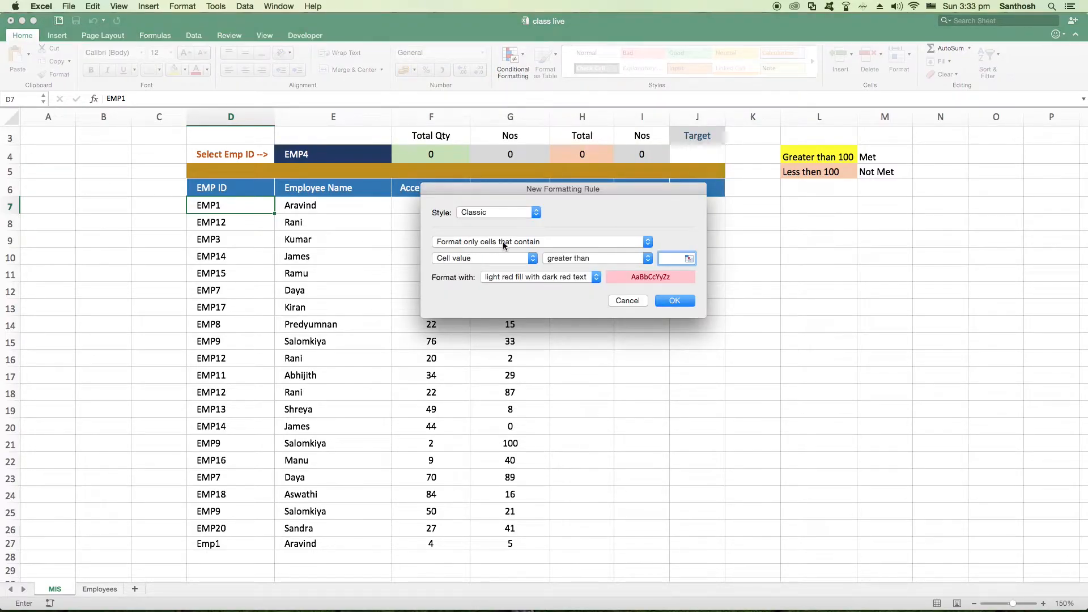
click(549, 244)
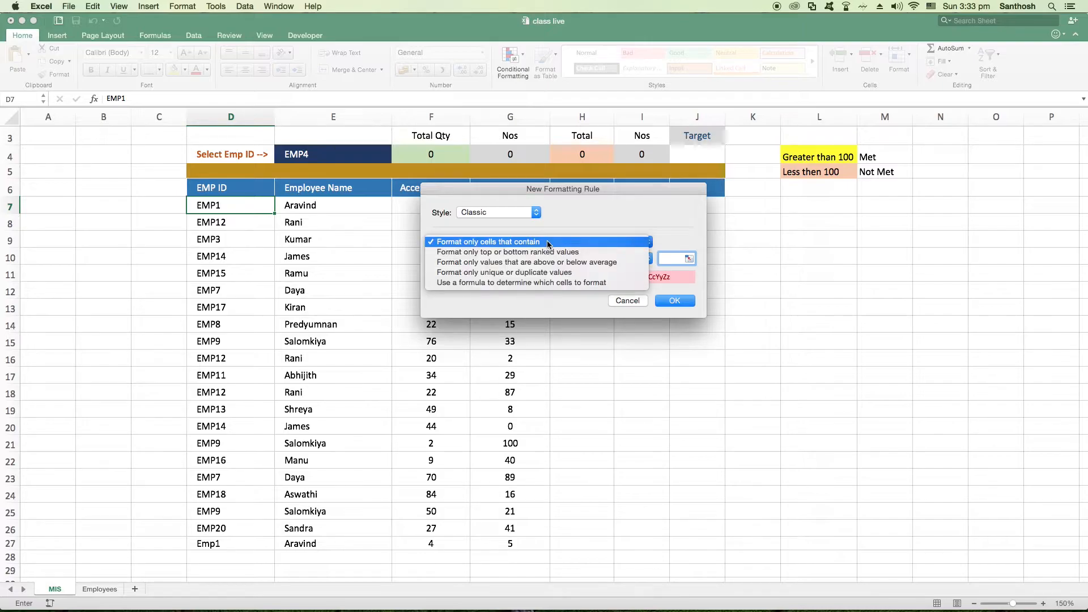
click(497, 283)
click(504, 242)
click(512, 203)
click(514, 243)
click(510, 283)
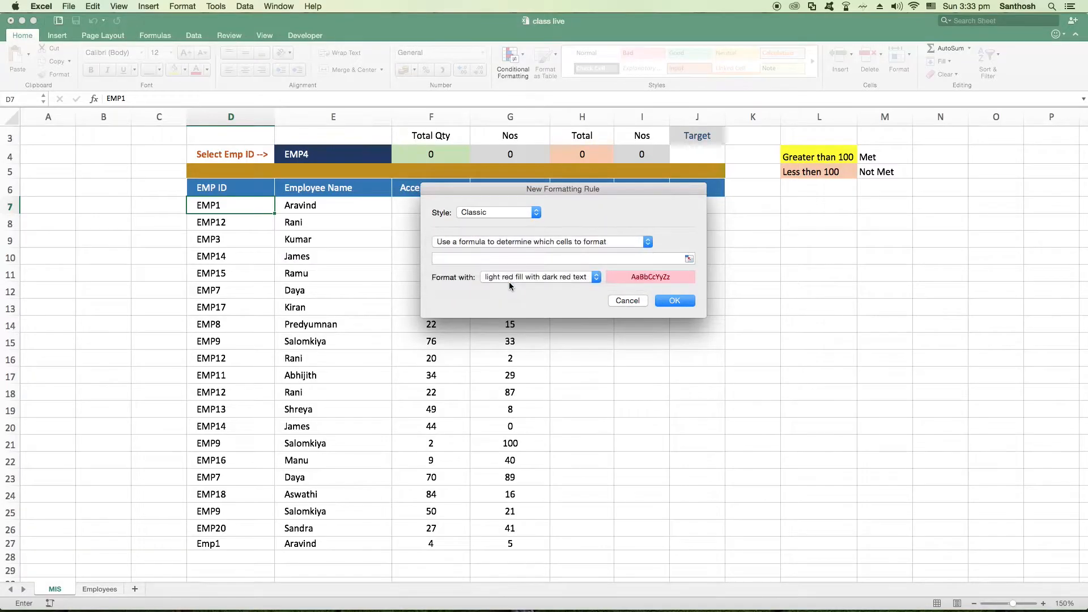
Enter =$D$7=$E$4 as the rule's formula and apply it with light red fill and dark red text
click(445, 259)
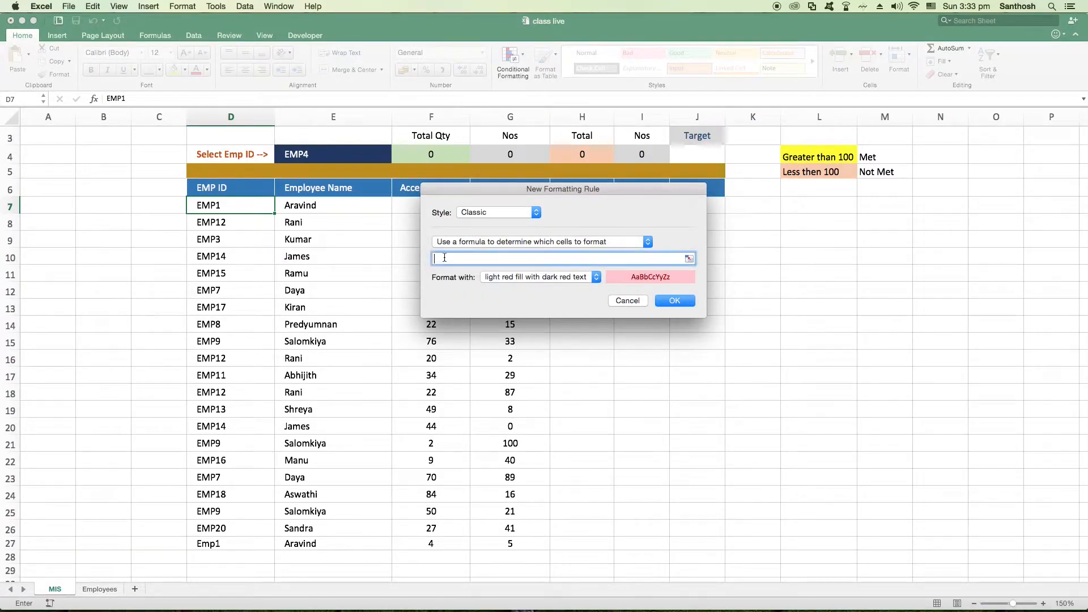
drag(441, 191, 477, 218)
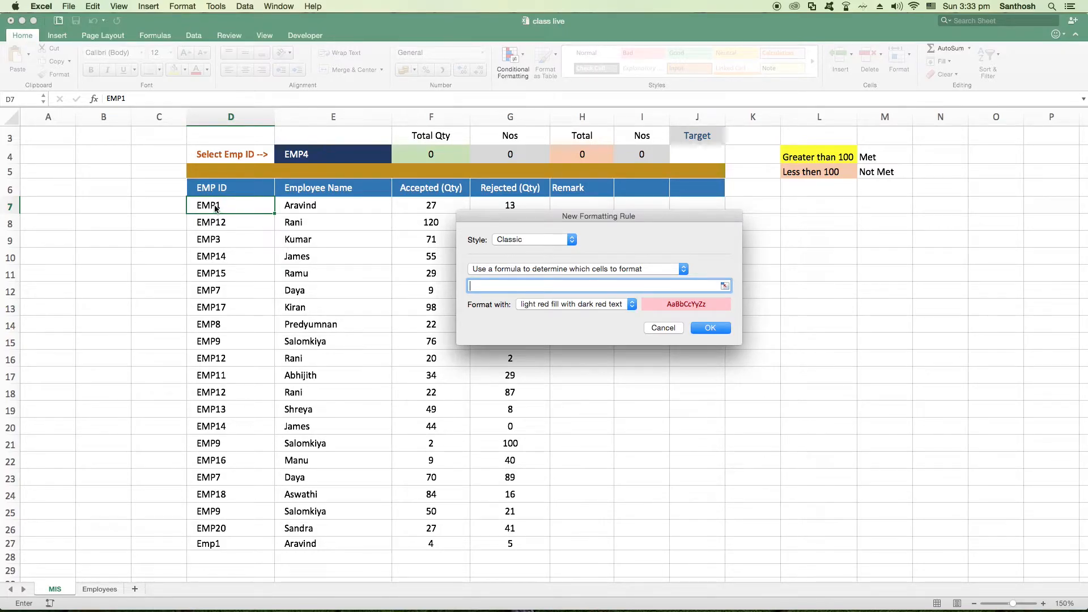
click(207, 209)
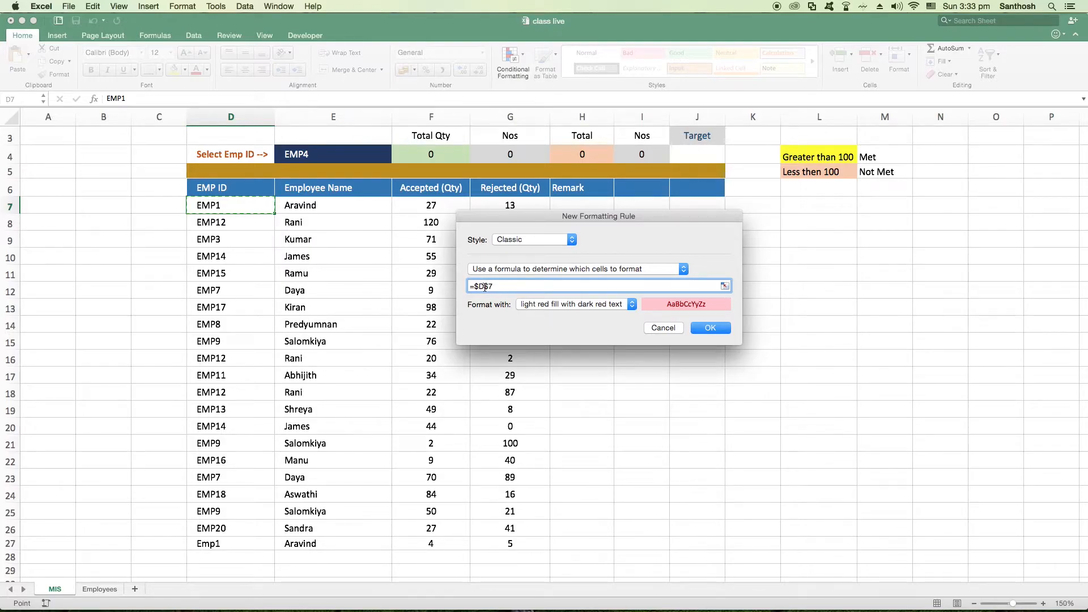
drag(475, 286, 485, 286)
mouse_move(485, 286)
mouse_down()
mouse_move(498, 287)
mouse_move(470, 287)
mouse_up()
click(506, 287)
text(=)
click(317, 161)
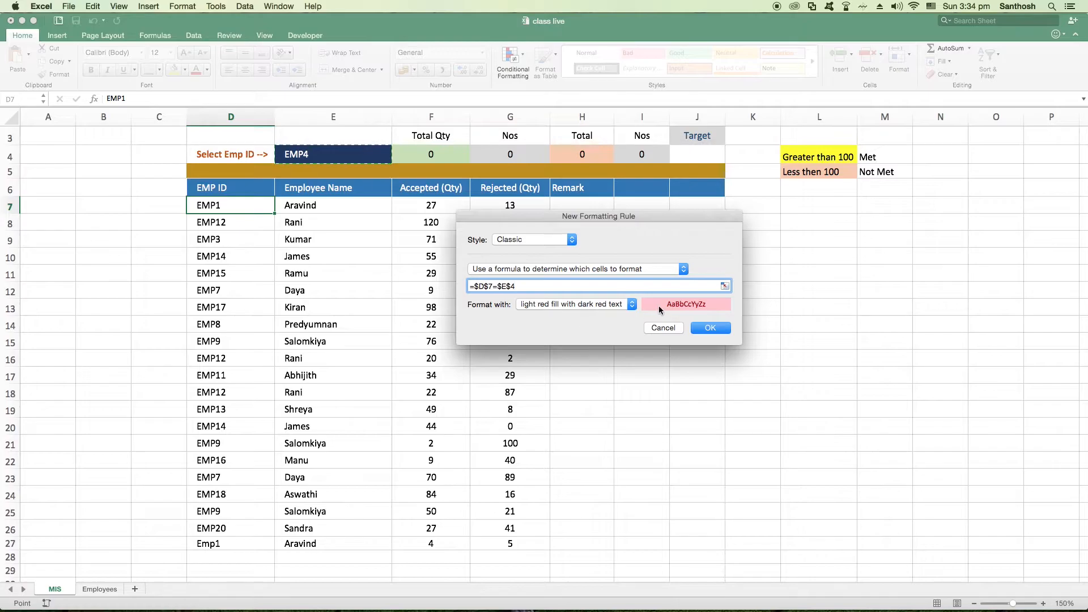
click(709, 328)
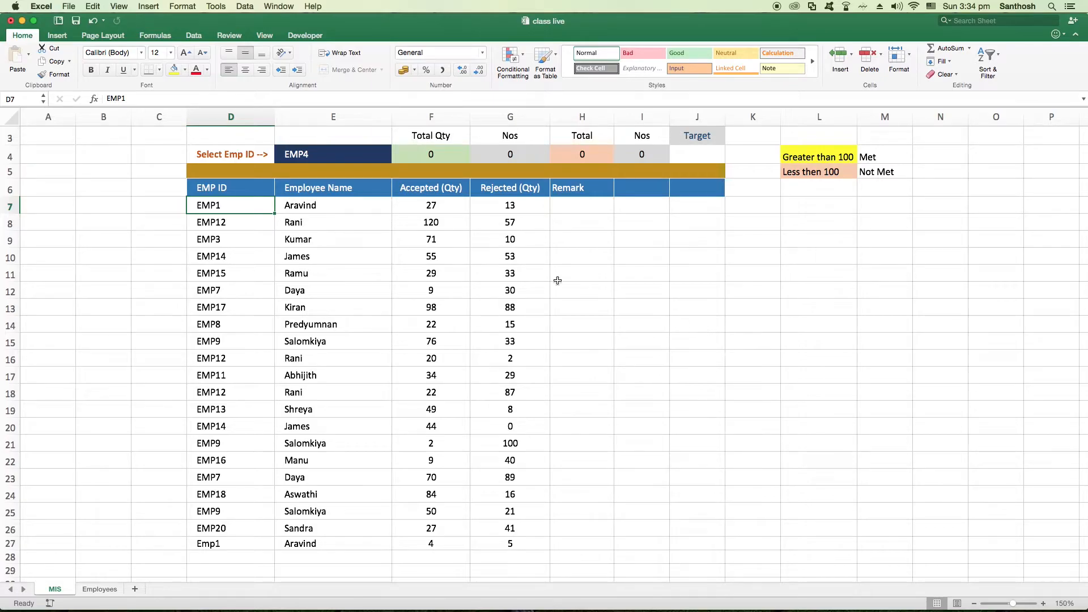
Choose EMP1 in the E4 dropdown and check the highlighting of rows 7 and 27 across columns D to J
click(365, 157)
click(397, 158)
click(308, 170)
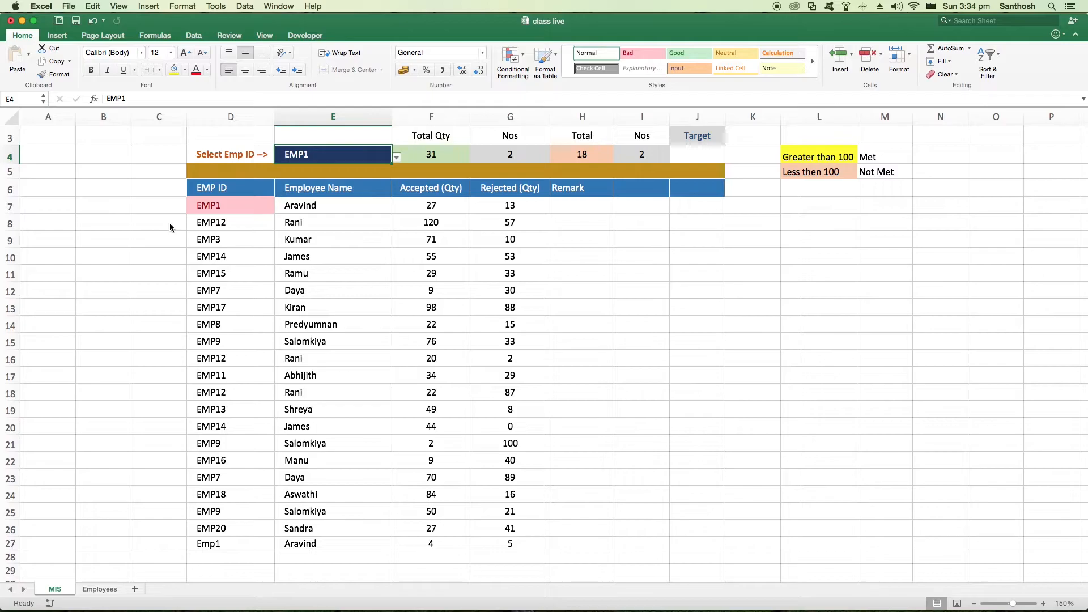
drag(232, 209, 703, 208)
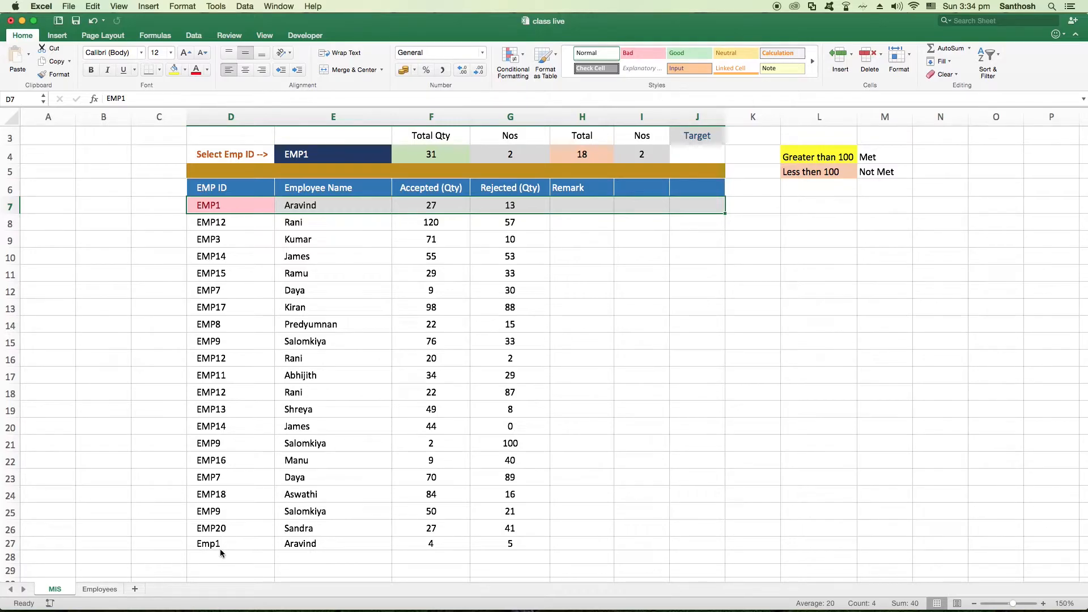
drag(218, 543, 685, 547)
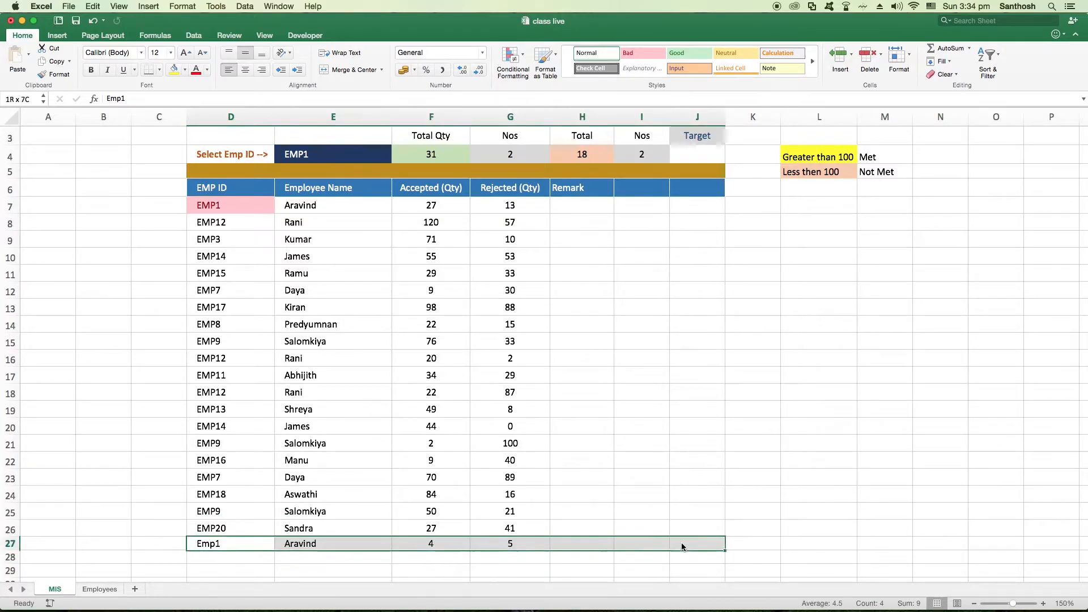
click(229, 207)
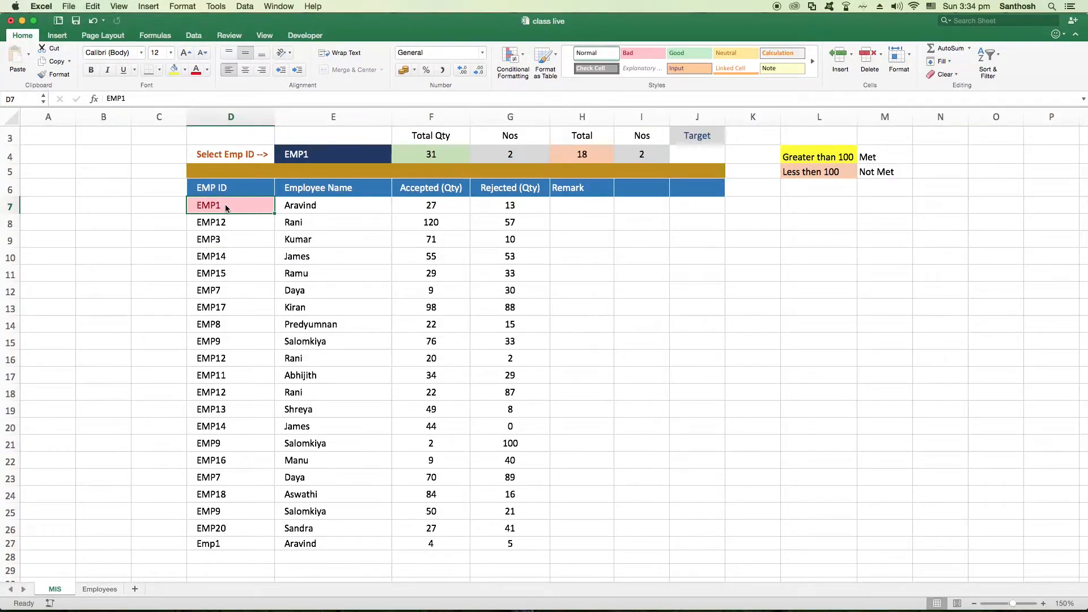
drag(226, 204, 692, 537)
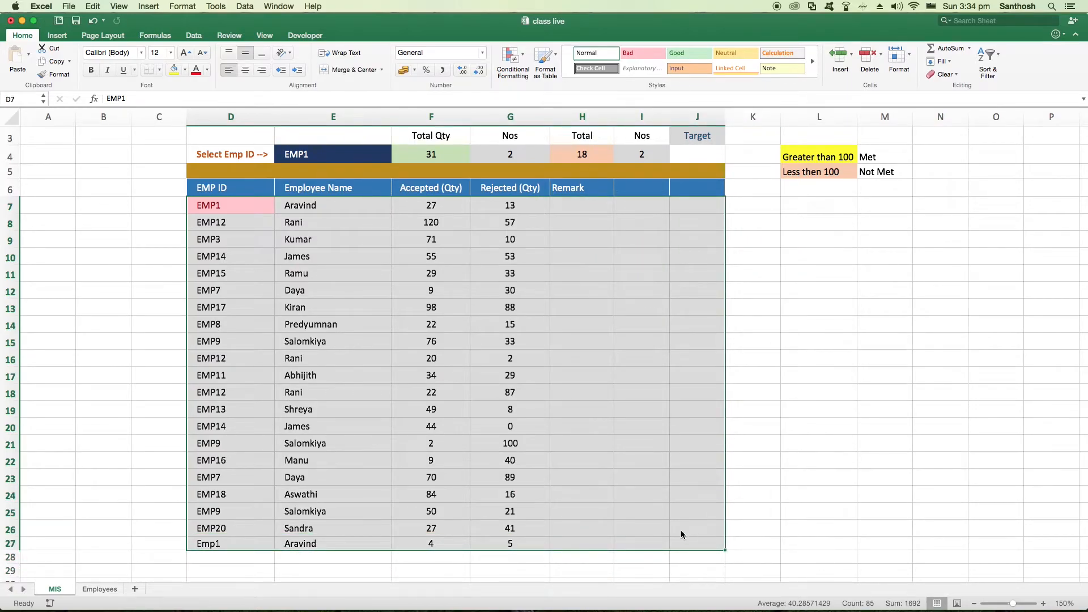
click(253, 252)
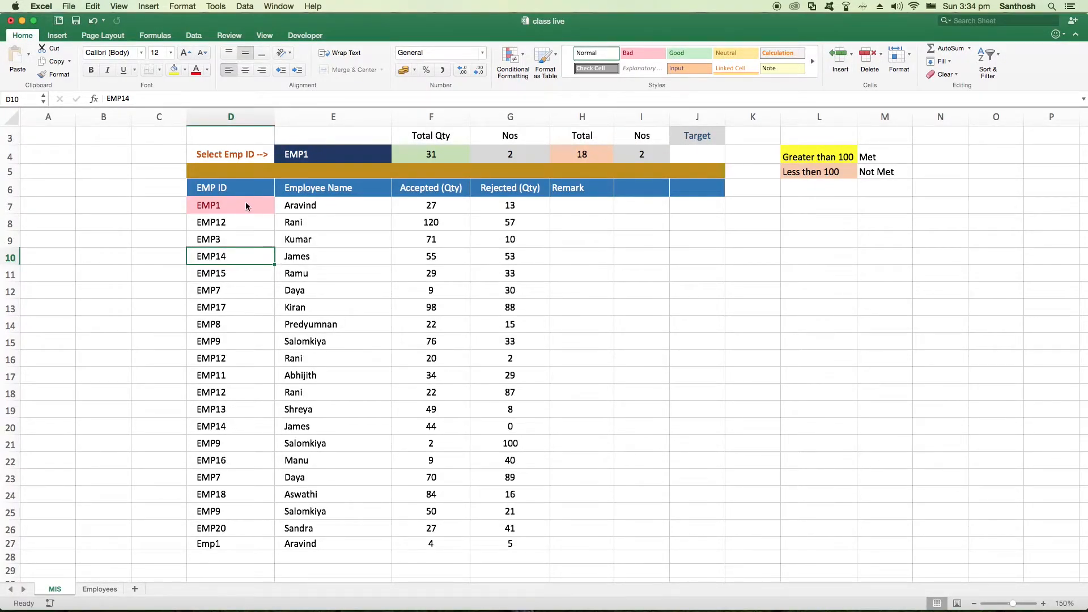
Extend the D7 formatting rule so it applies to the whole table range $D$7:$J$27
click(217, 209)
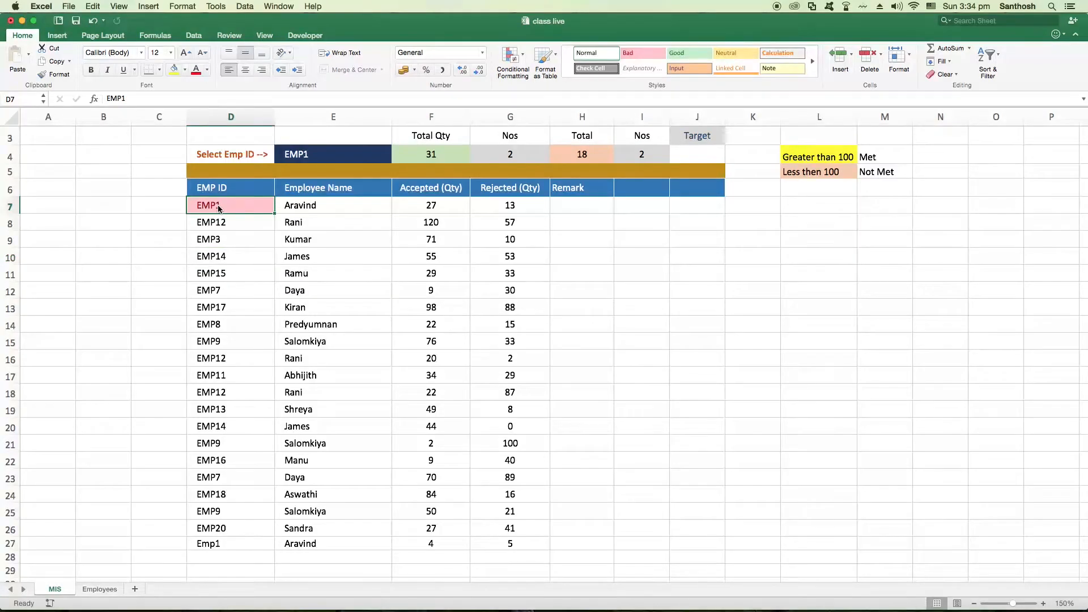
click(513, 57)
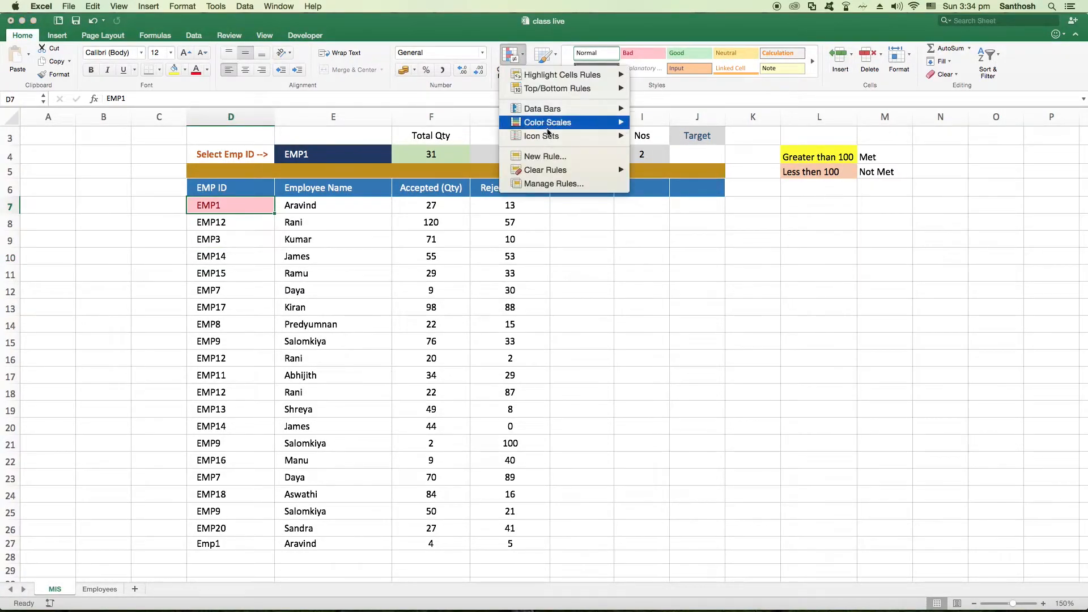
click(552, 183)
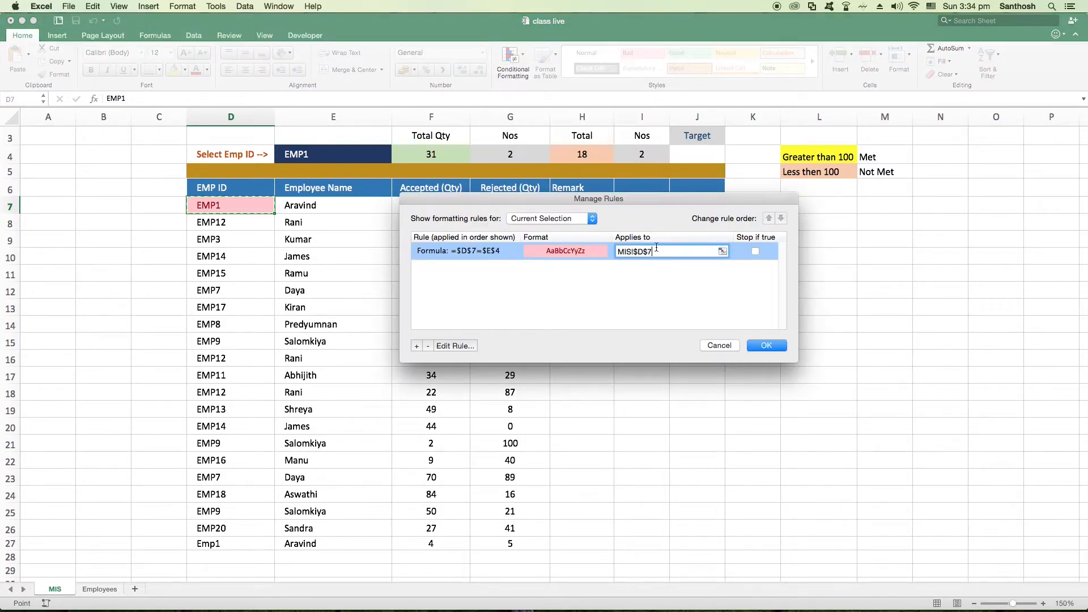
click(670, 253)
drag(656, 251, 607, 251)
key(BackSpace)
click(238, 200)
drag(238, 200, 691, 536)
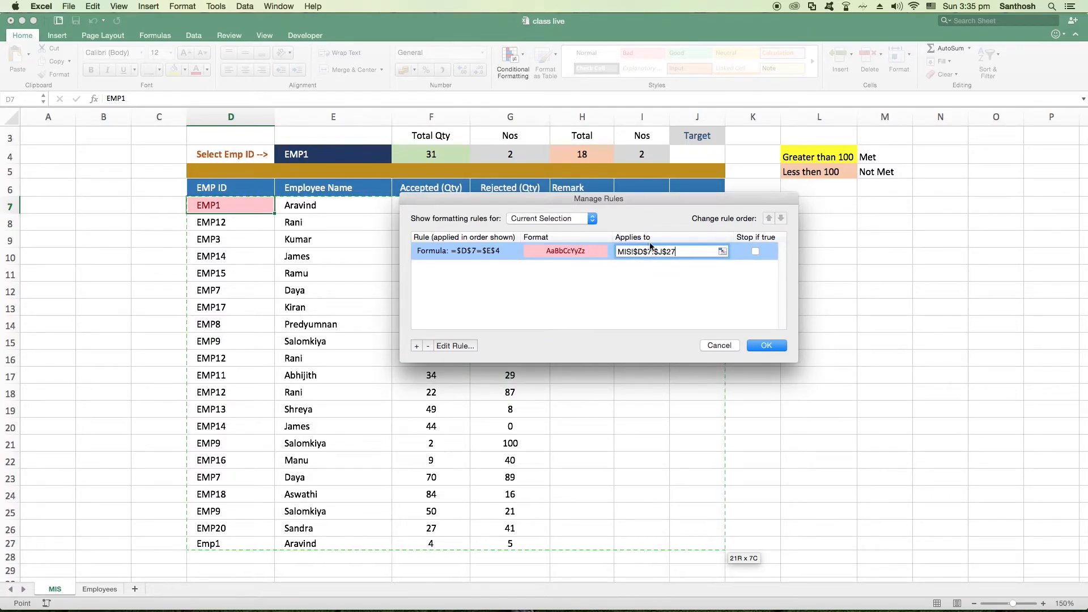
drag(660, 196, 1054, 287)
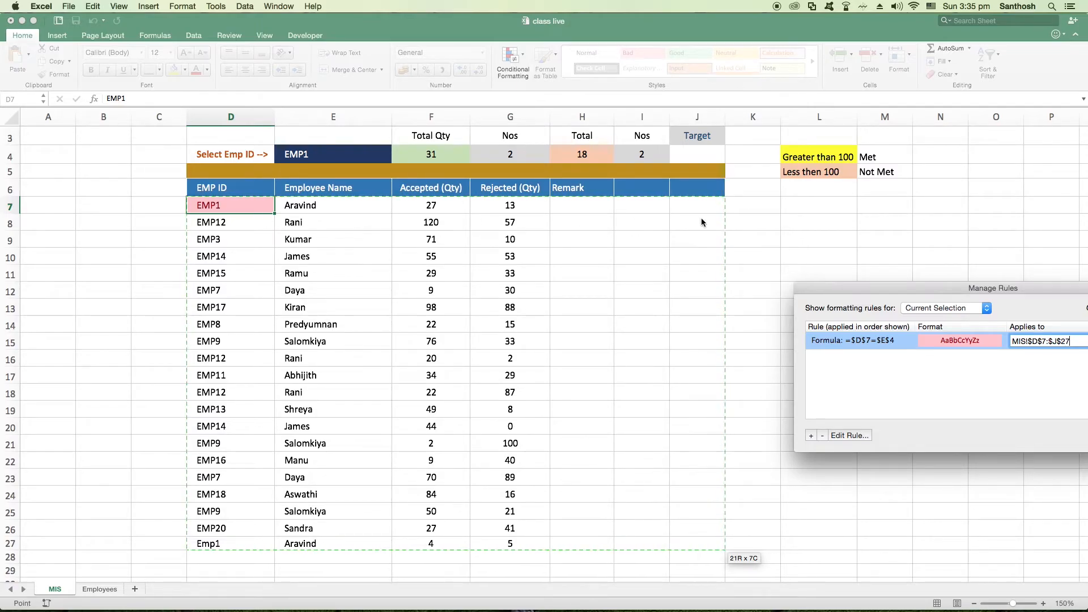
drag(920, 290, 596, 213)
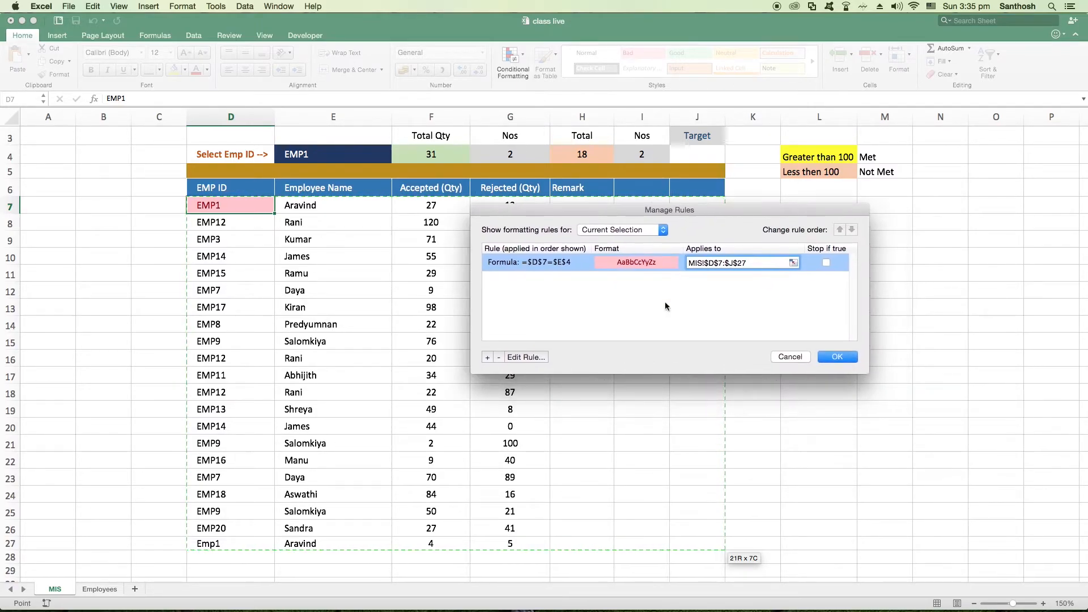
click(829, 357)
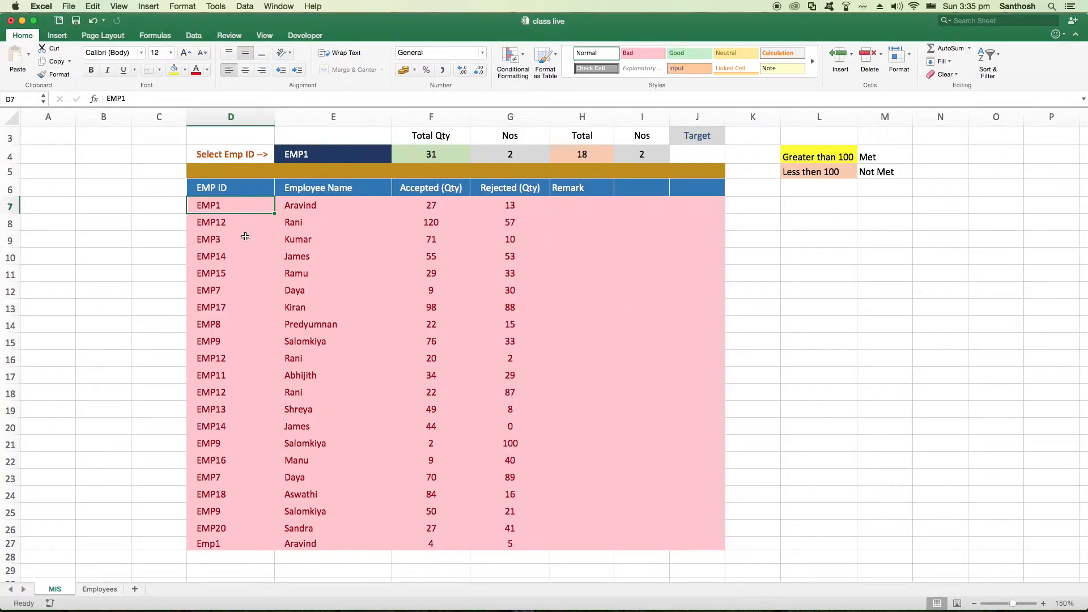
Edit the formatting rule's formula to =$D7=$E$4 so that the row reference is relative, and apply it
click(511, 55)
click(529, 184)
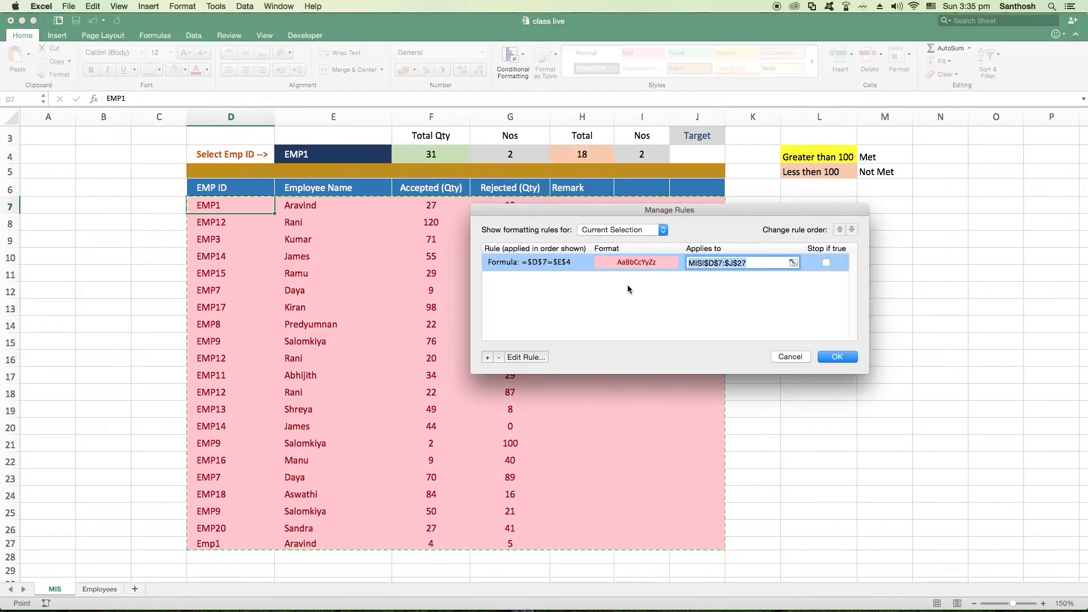
double_click(536, 262)
click(536, 297)
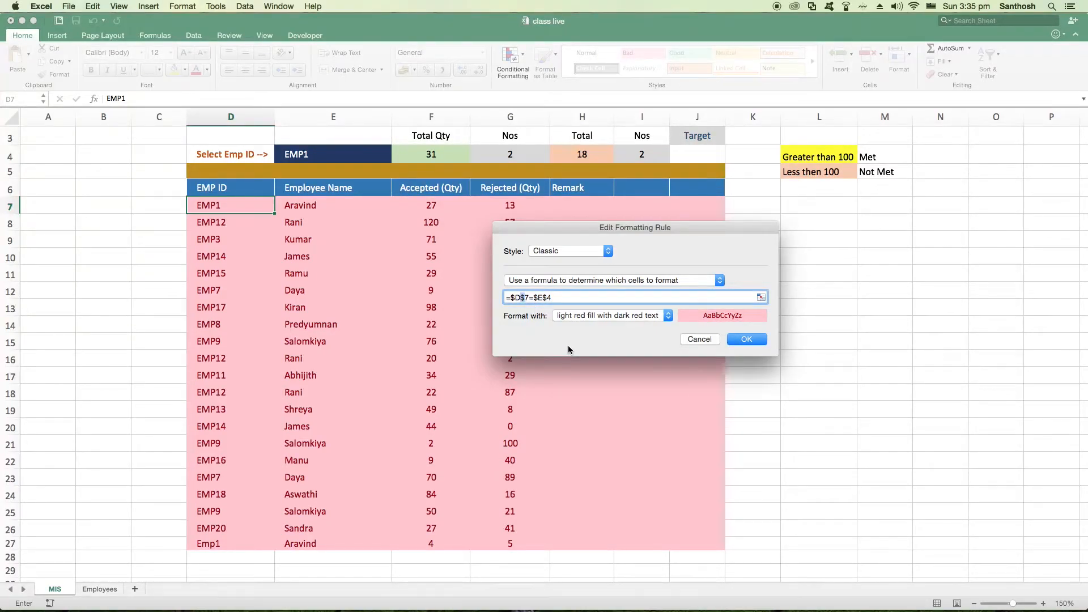
key(BackSpace)
click(747, 339)
click(833, 357)
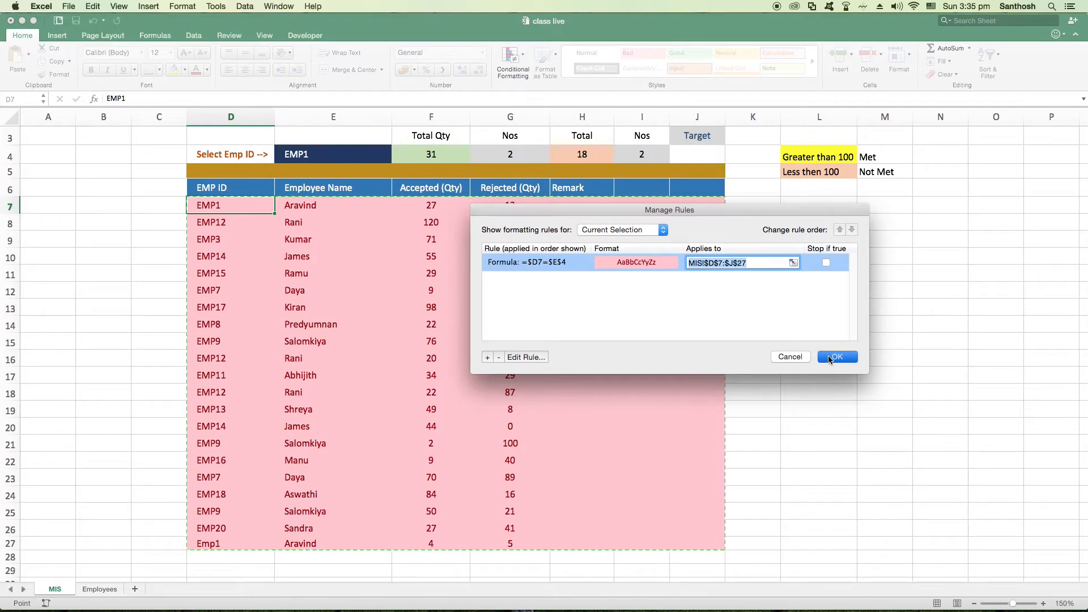
Choose EMP7, EMP11, EMP5, EMP1 and finally EMP12 in the E4 dropdown to test the row highlighting
click(319, 155)
click(397, 158)
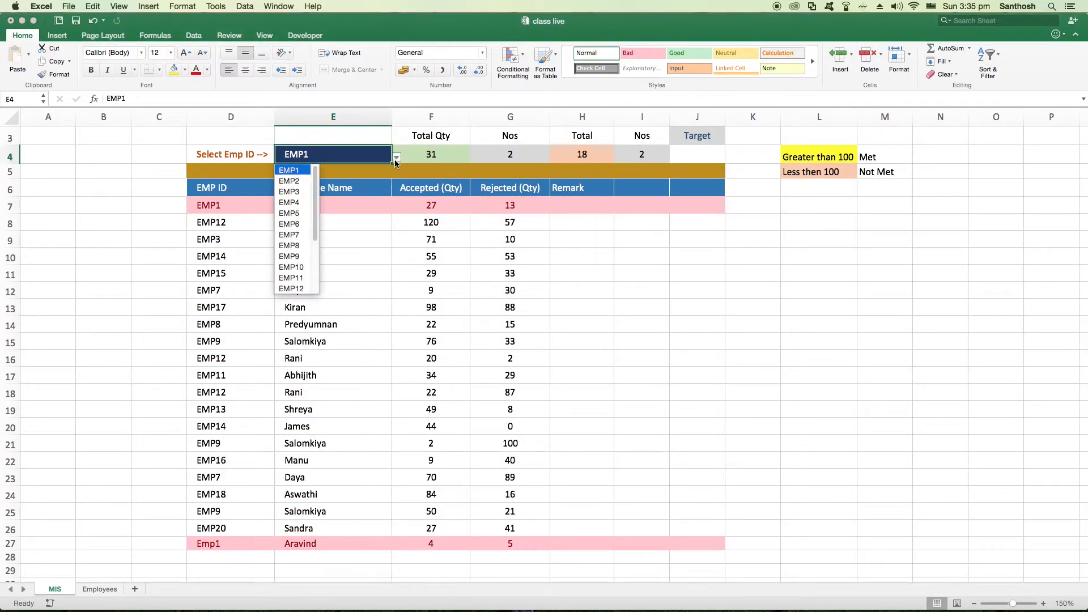
click(292, 237)
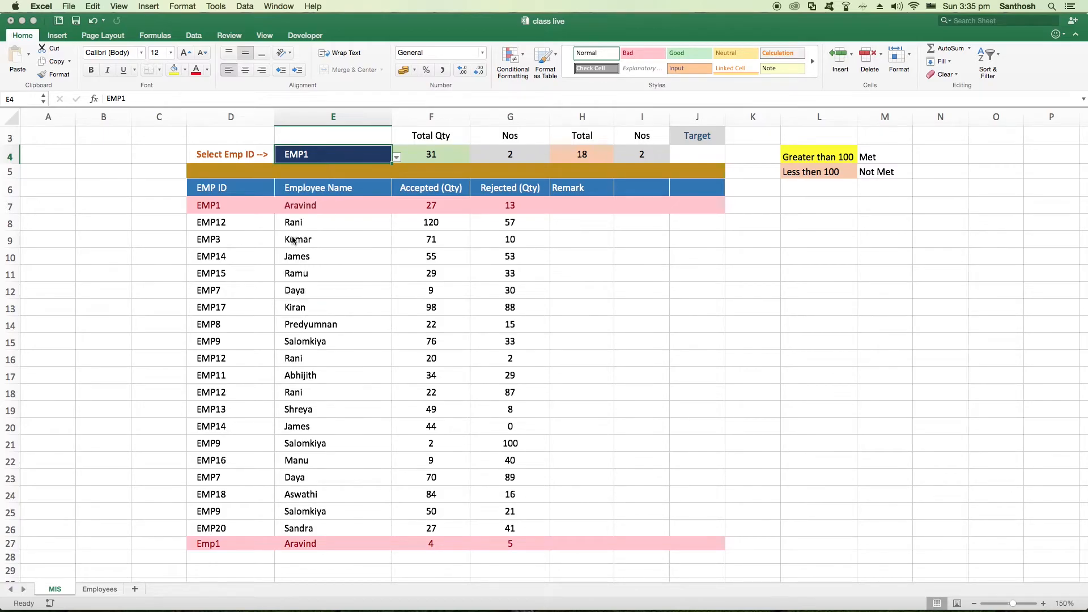
click(396, 158)
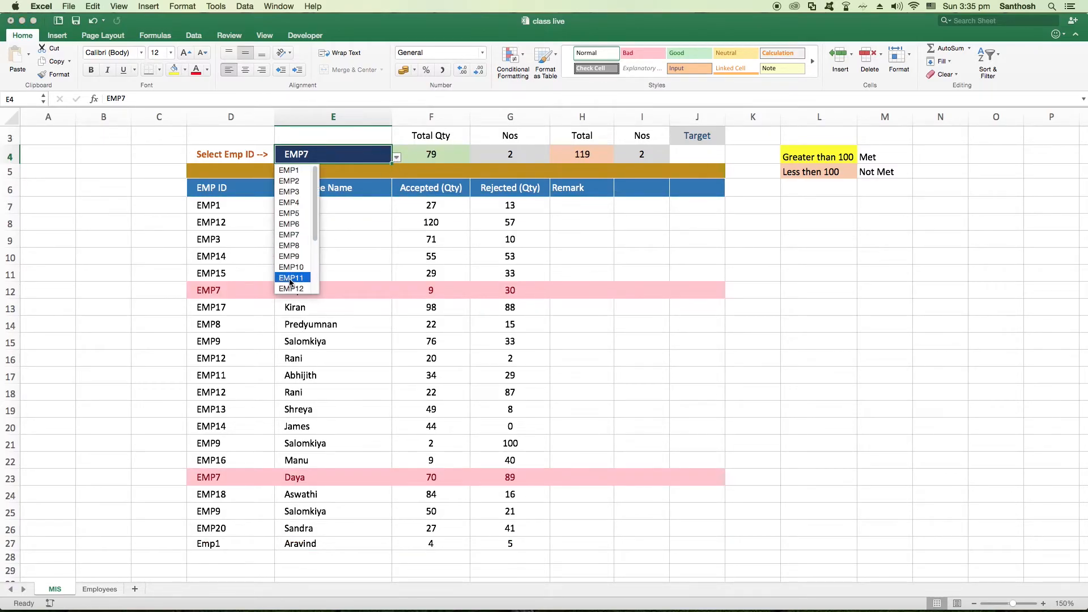
click(281, 279)
click(397, 157)
click(283, 215)
click(397, 158)
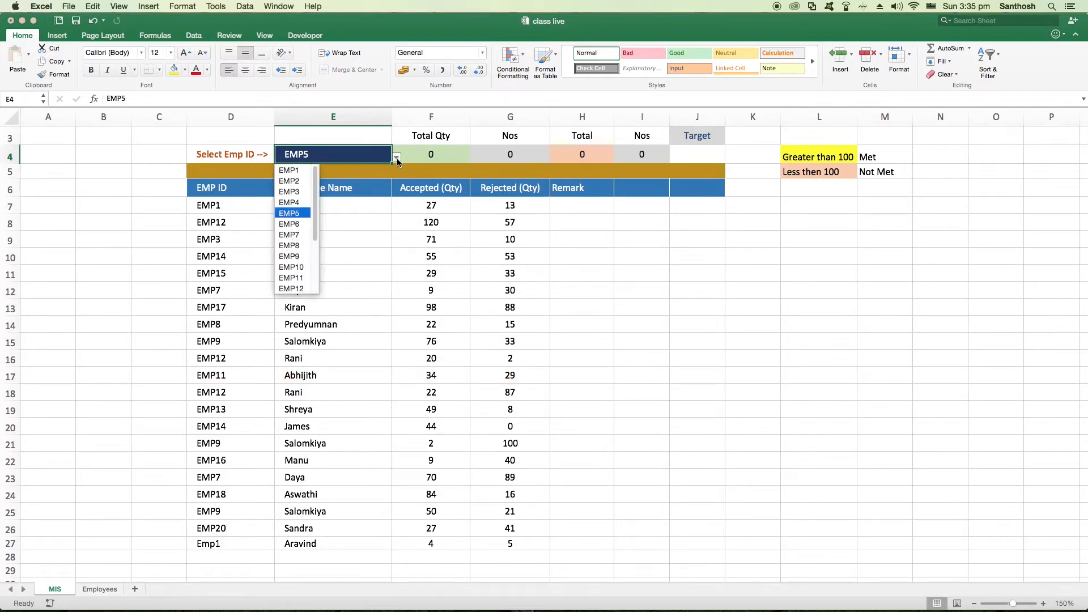
click(298, 176)
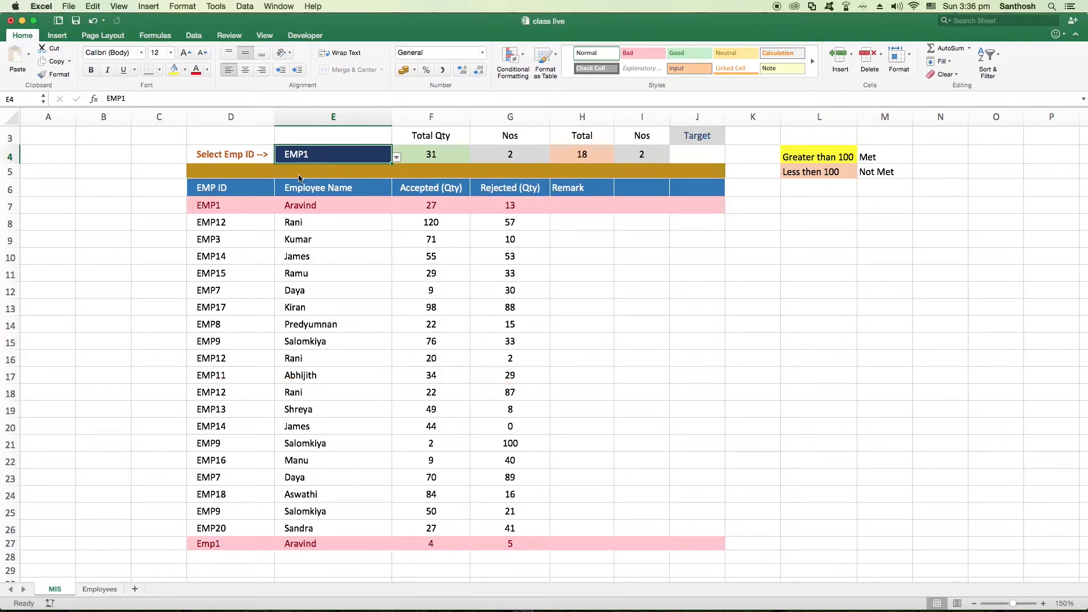
click(397, 157)
click(300, 290)
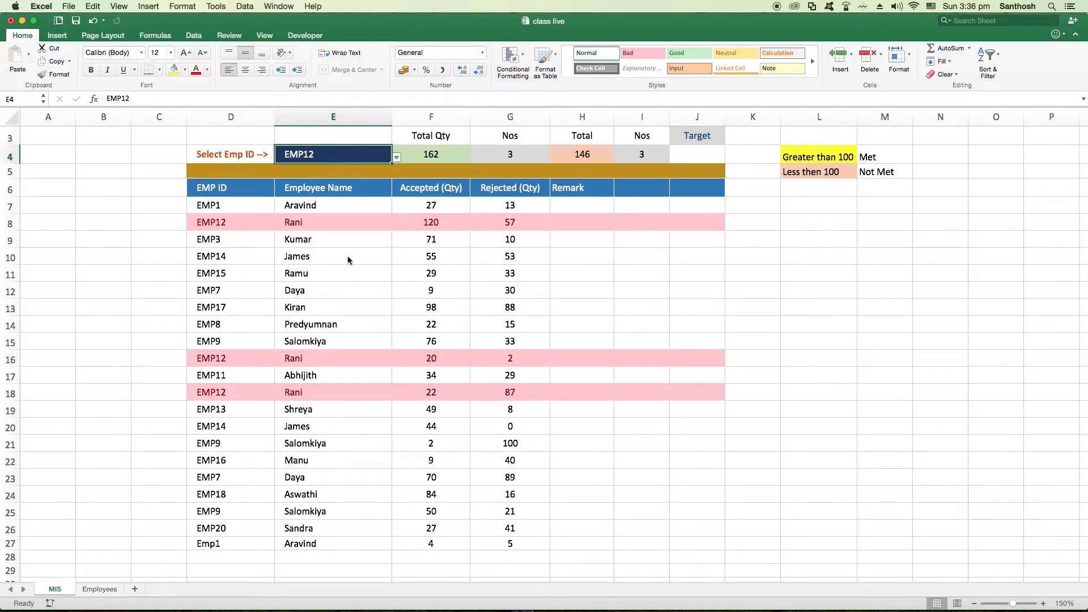
Review the formatting rule applied to D7, examining its formula and the range it applies to
click(217, 207)
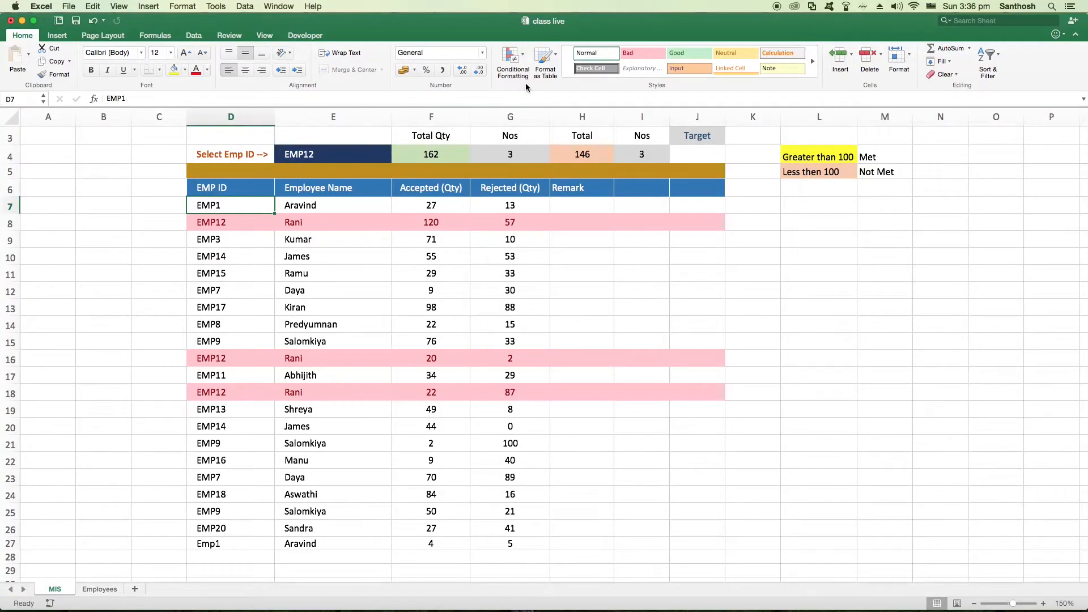
click(513, 57)
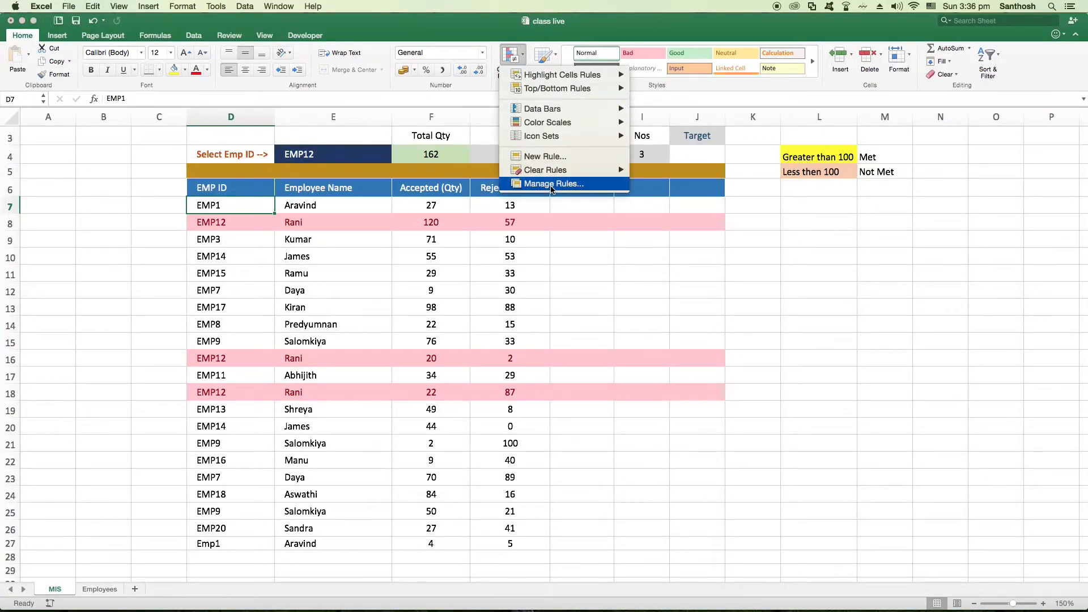
click(547, 184)
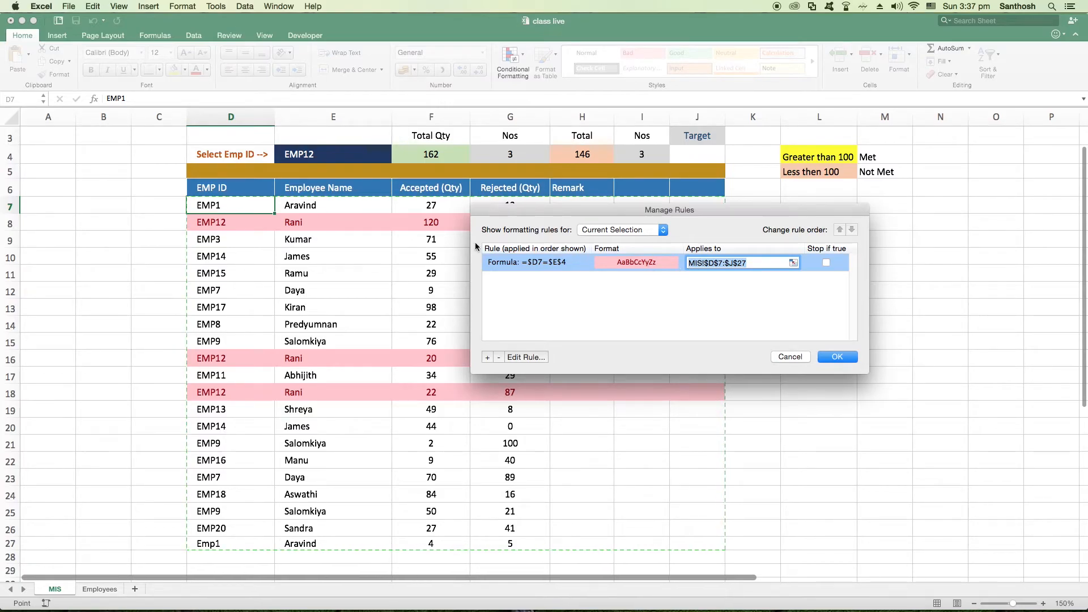
click(755, 264)
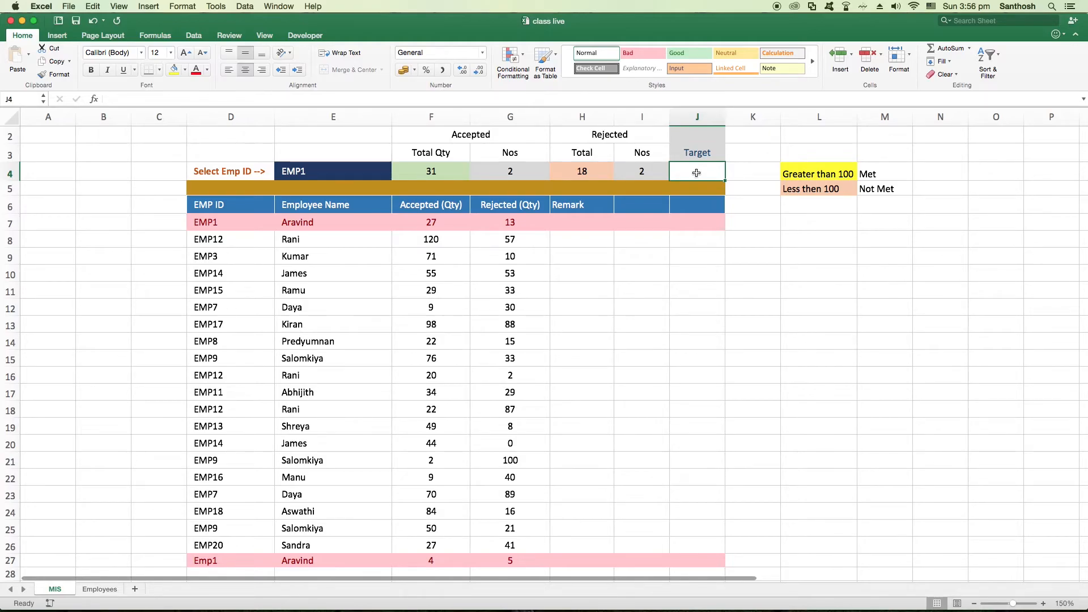
Try the text "Not Met" in the Target cell J4, and clear the cell again
text(Not Met)
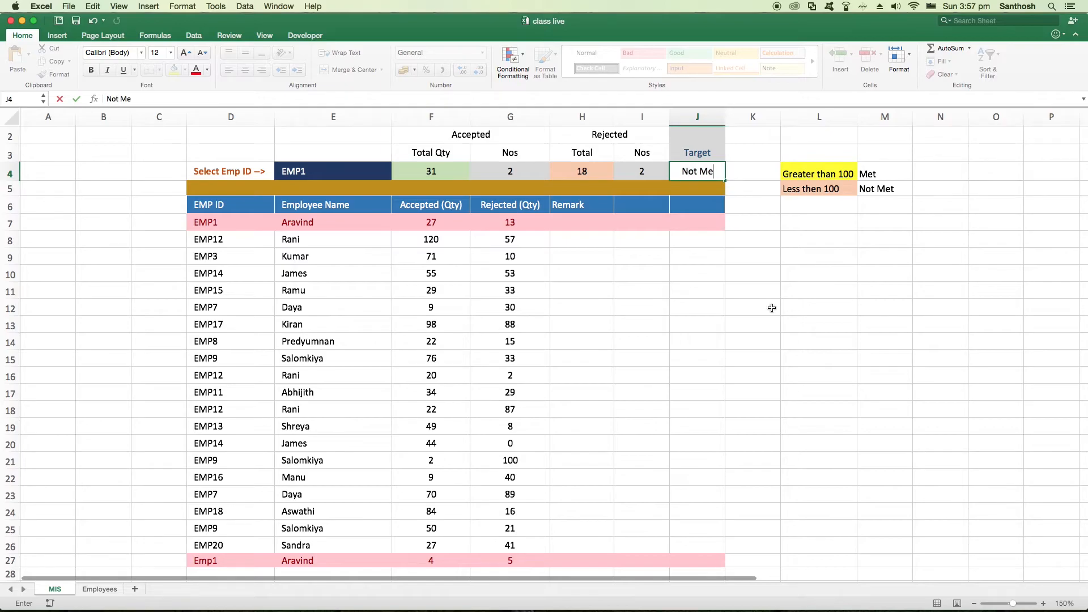
key(Return)
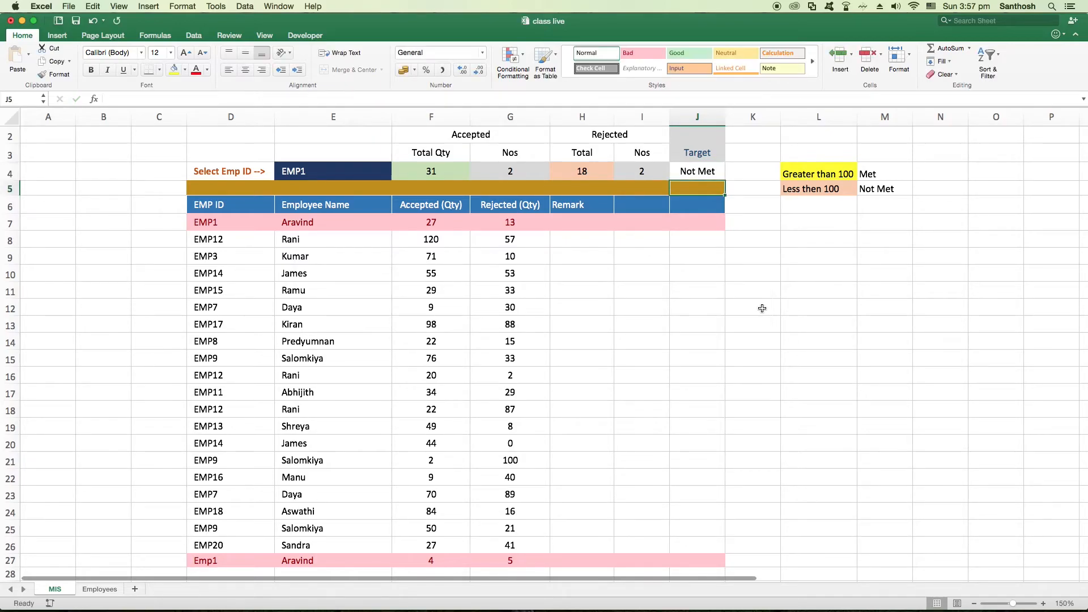
click(710, 173)
key(Delete)
Choose EMP4 in the E4 employee ID dropdown
click(359, 170)
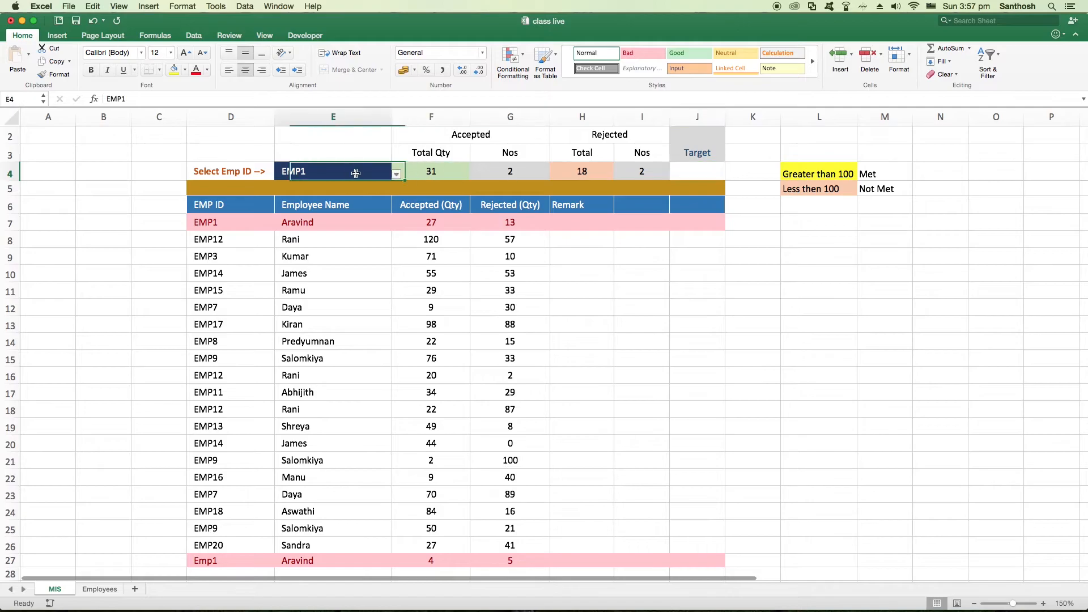
click(395, 175)
click(290, 219)
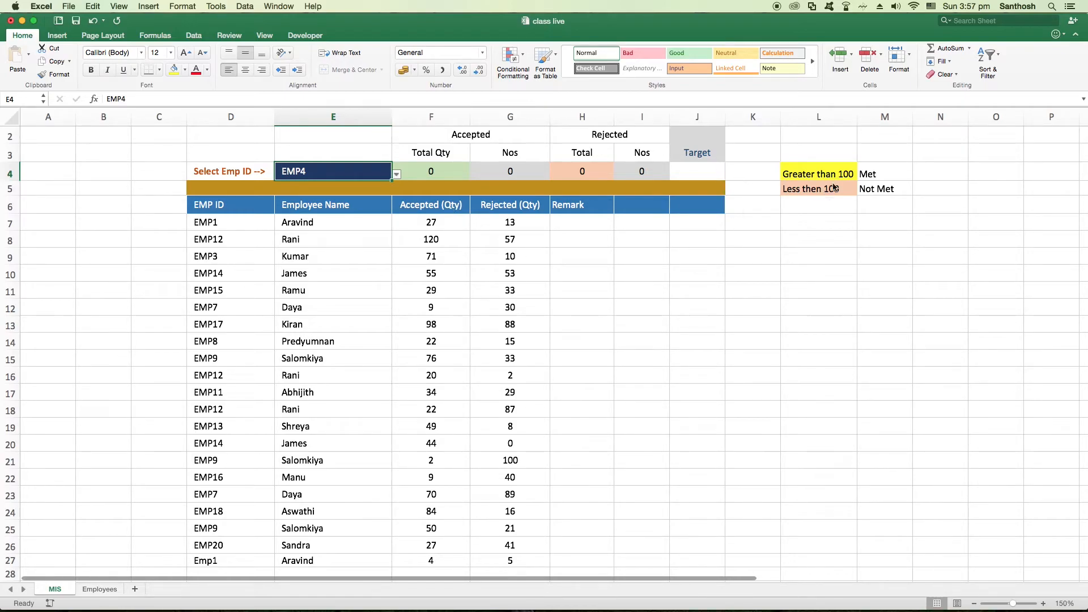
Replace the text in M4, beside the Greater than 100 label, with "Achieved"
double_click(870, 174)
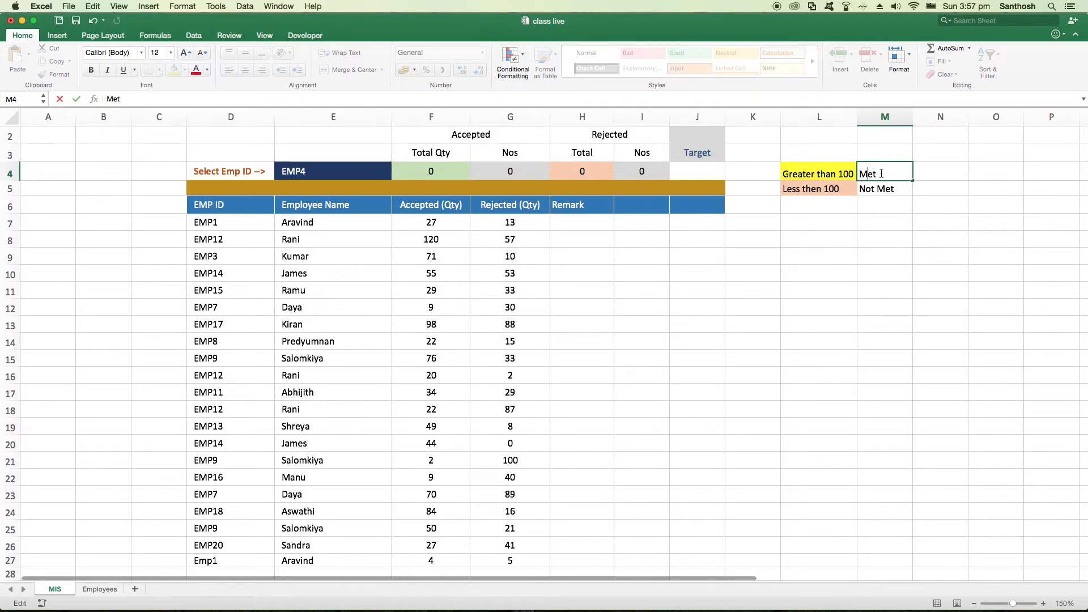
drag(878, 174, 844, 173)
text(Achieved)
Replace the text in M5, beside the Less then 100 label, with "Not Achieved" and widen column M to fit
drag(908, 174, 853, 175)
key(super+c)
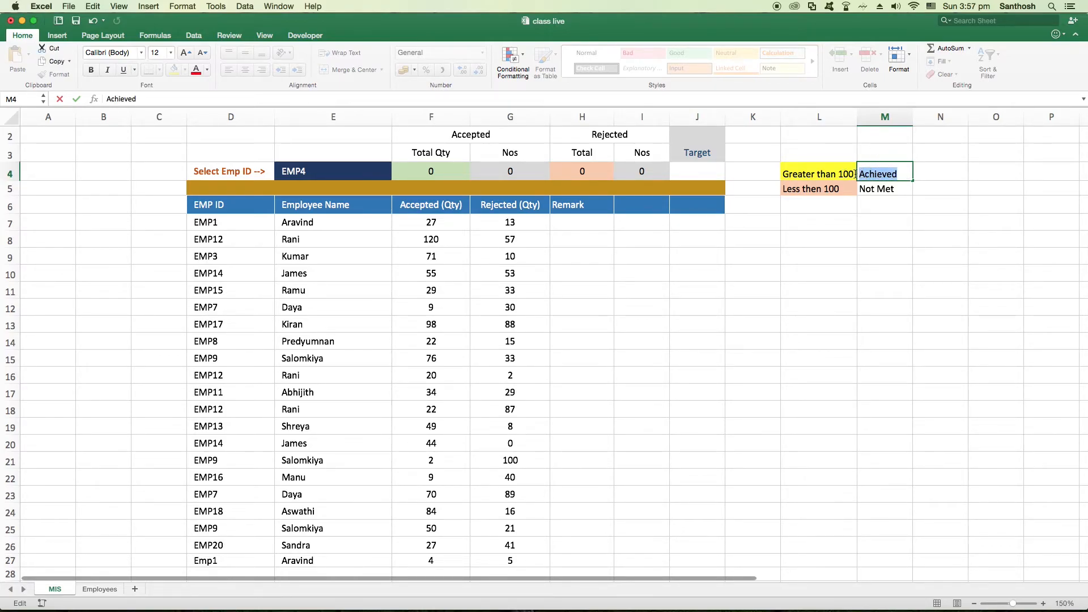
click(869, 188)
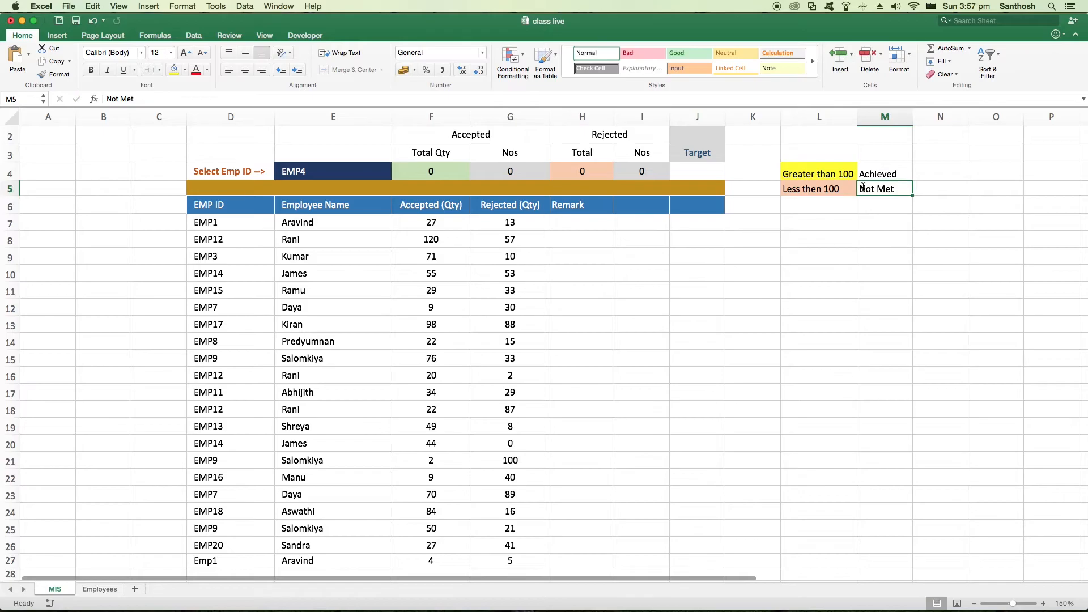
drag(862, 188, 903, 188)
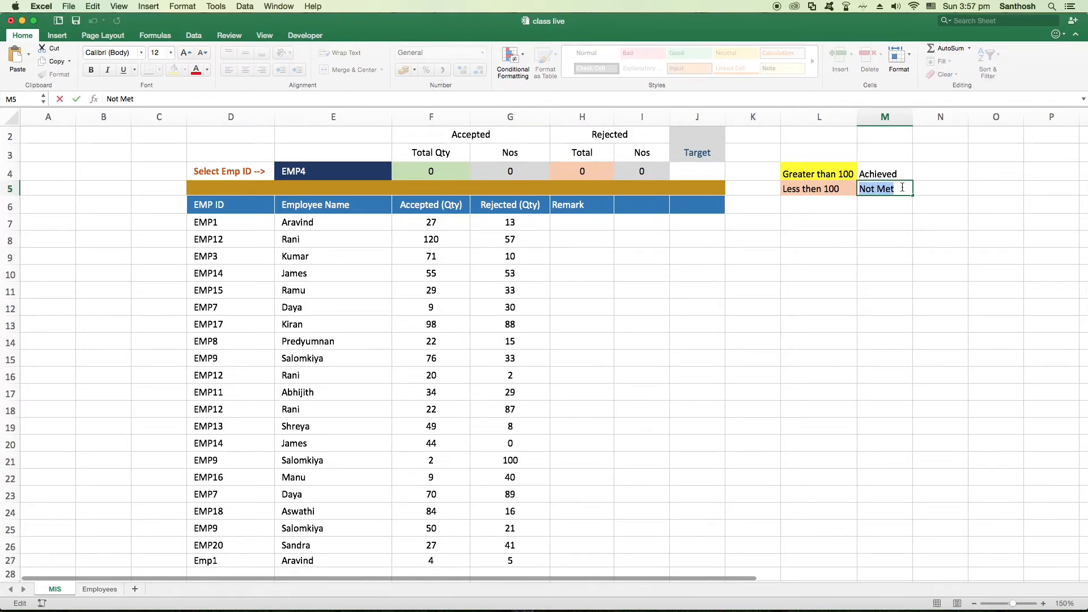
key(super+v)
text(Not)
key(Return)
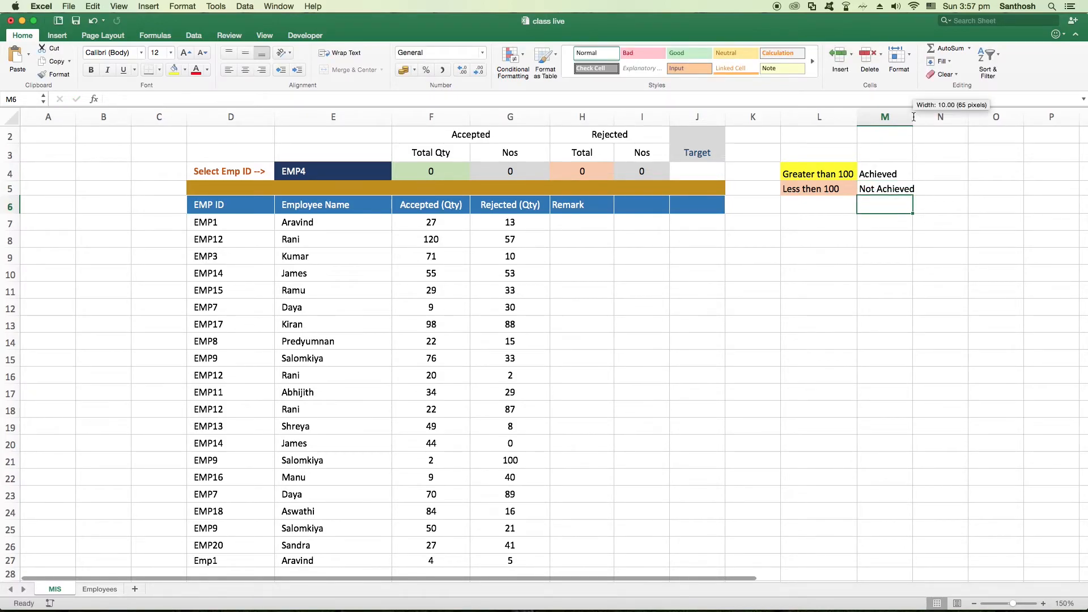
drag(915, 116, 921, 117)
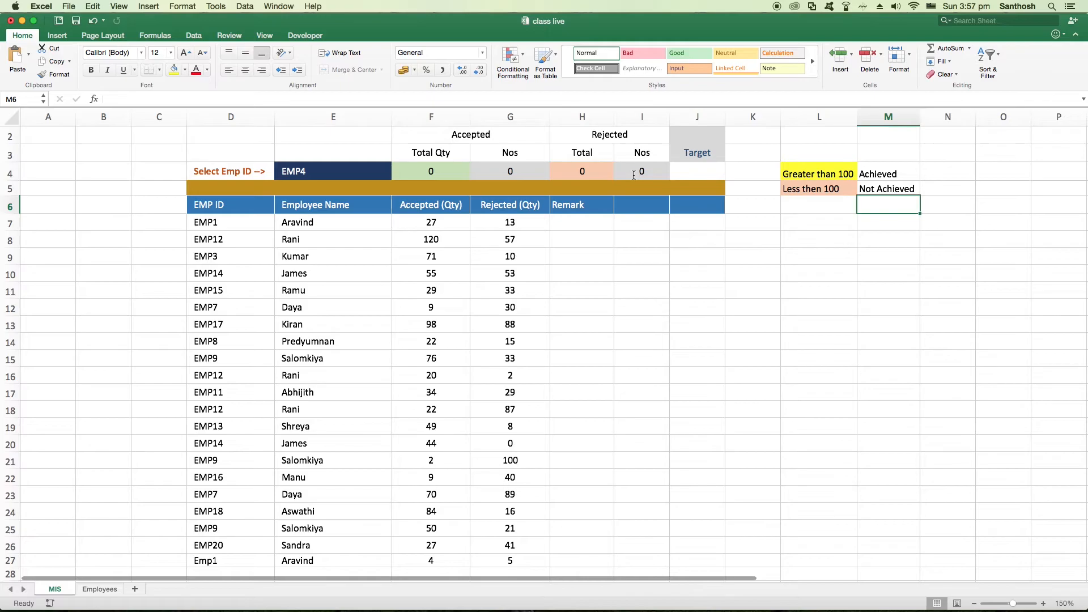
Try the plain comparison =F4>=100 in the Target cell J4
click(435, 171)
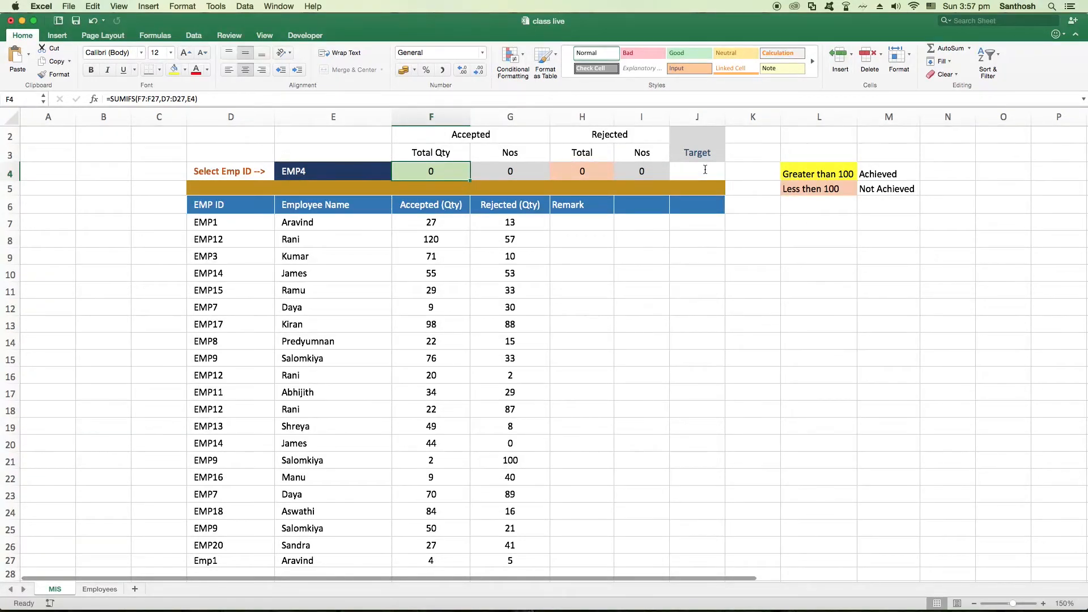
click(706, 169)
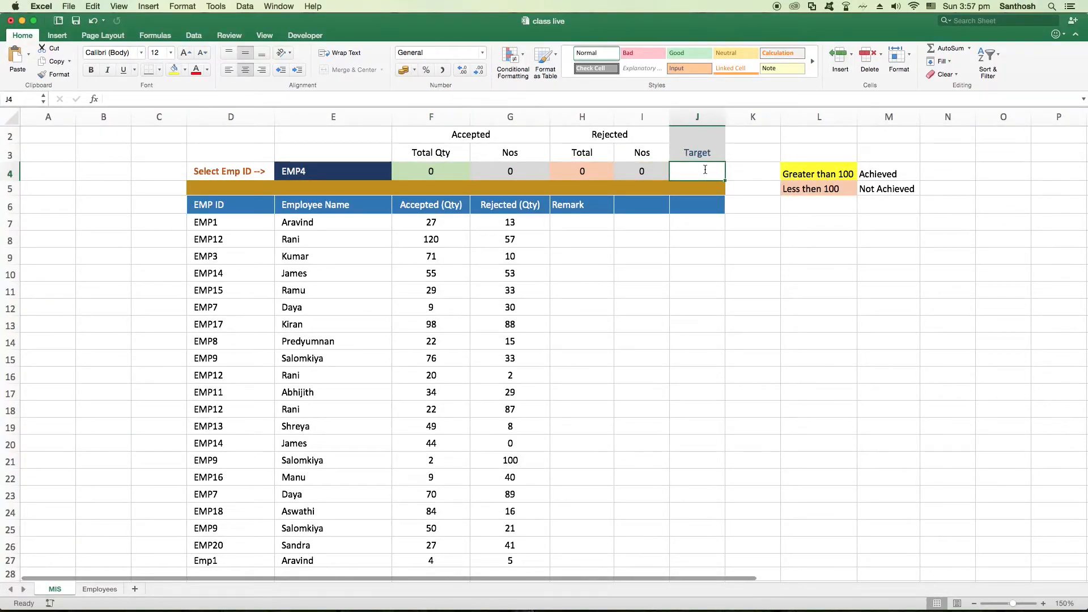
text(=)
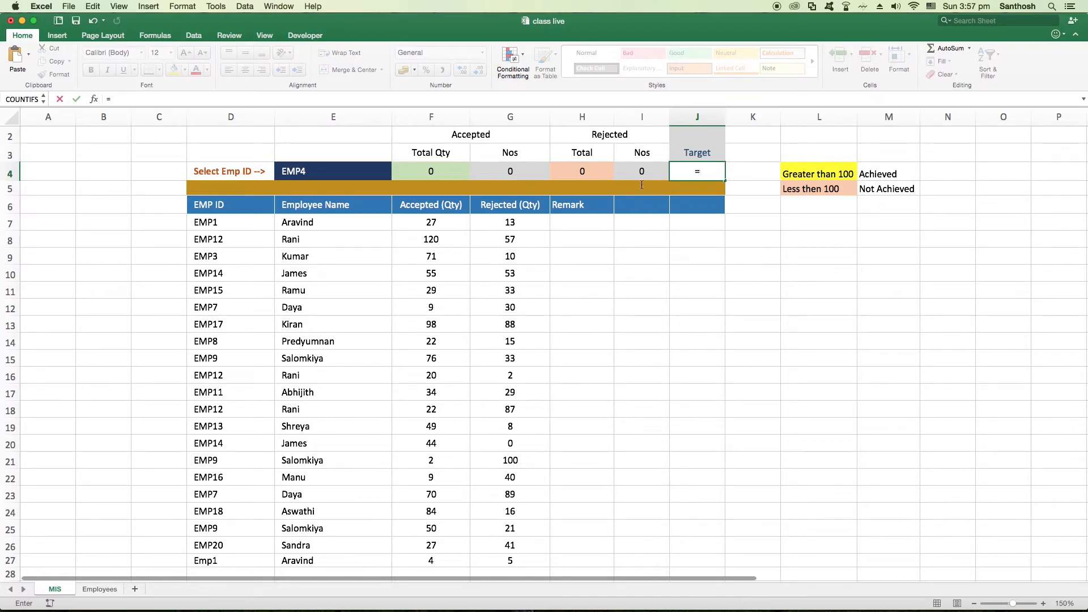
click(449, 169)
text(>=100)
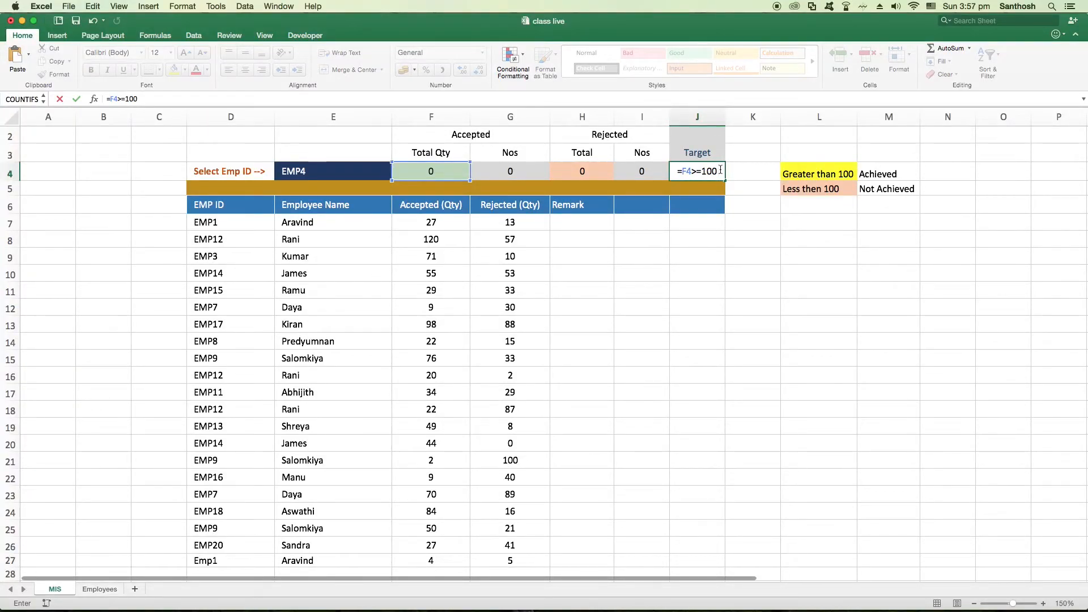
drag(720, 170, 671, 170)
Start an IF formula in the Target cell J4 with the logical test F4>=100
text(=)
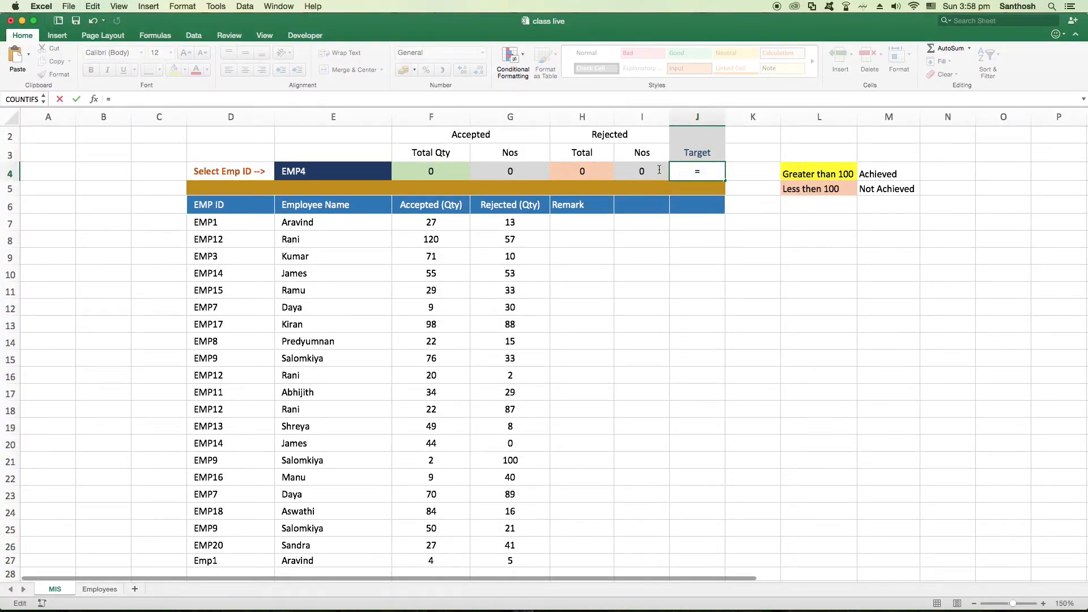
text(if()
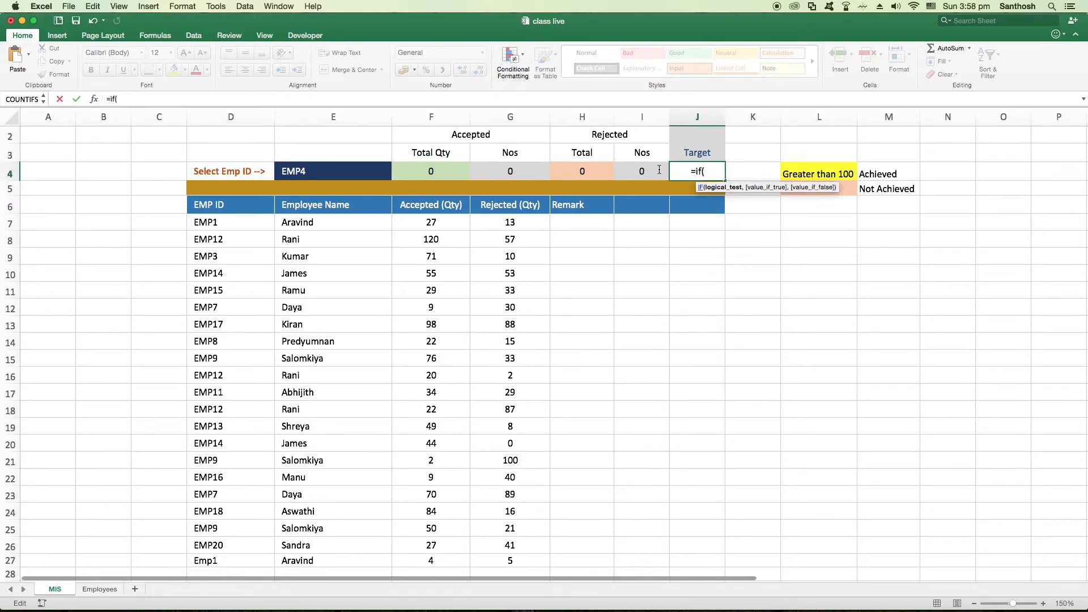
click(428, 170)
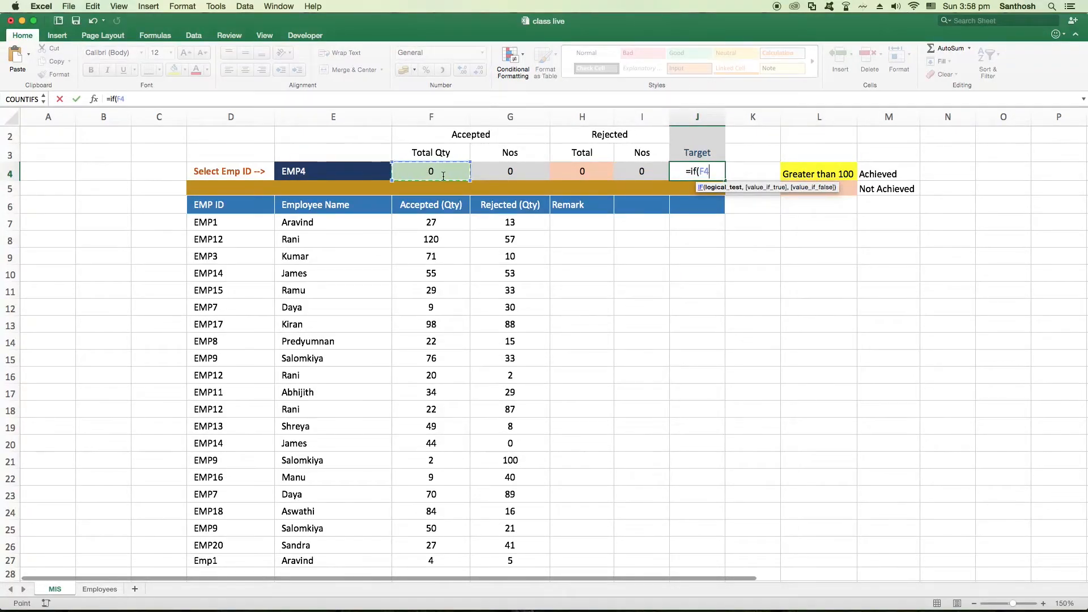
text(>=)
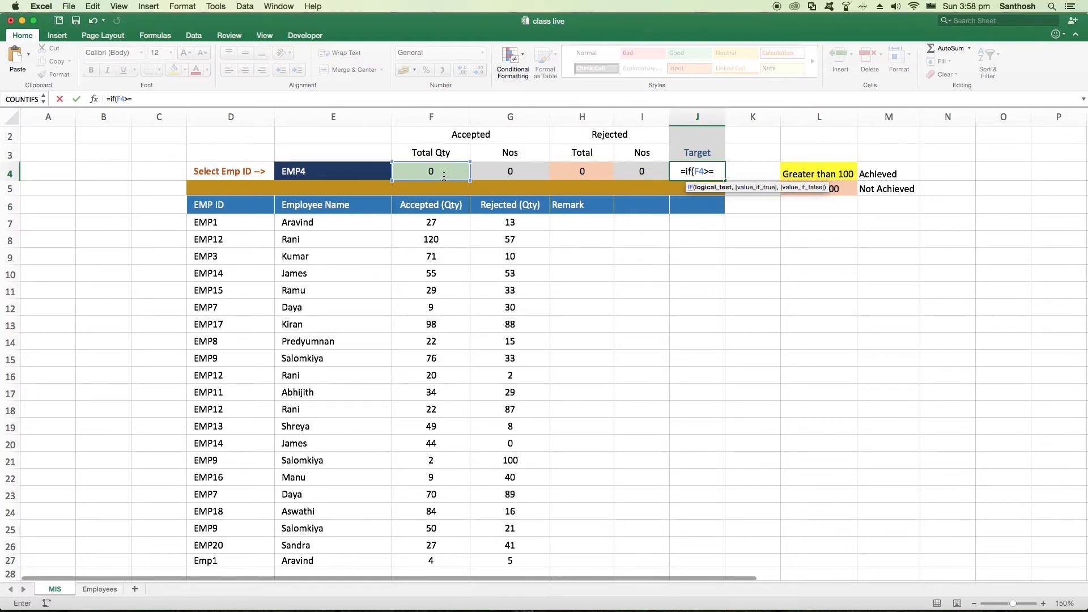
text(100)
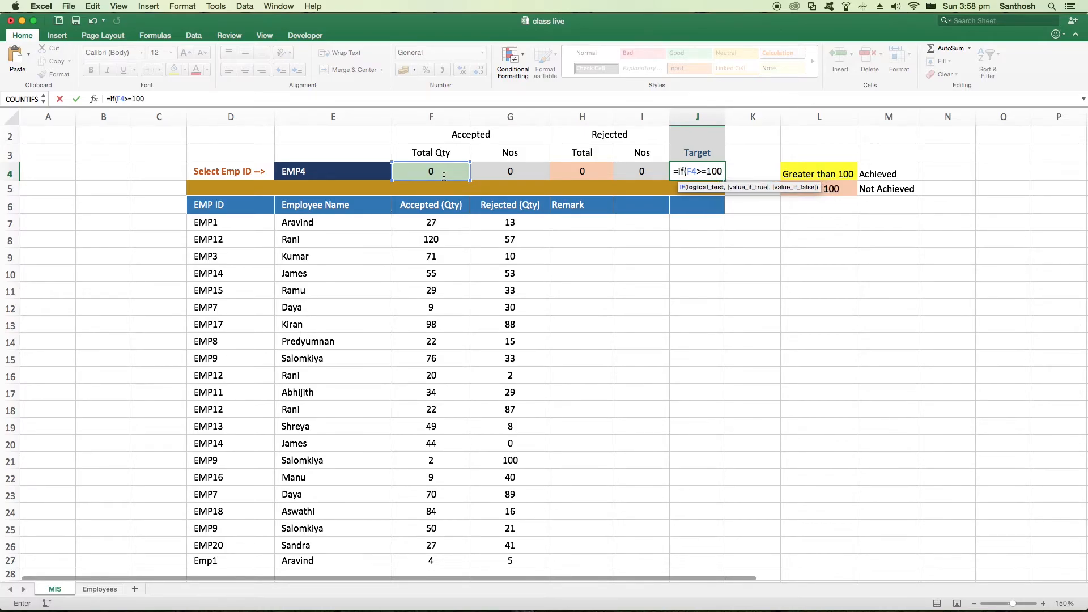
text(,)
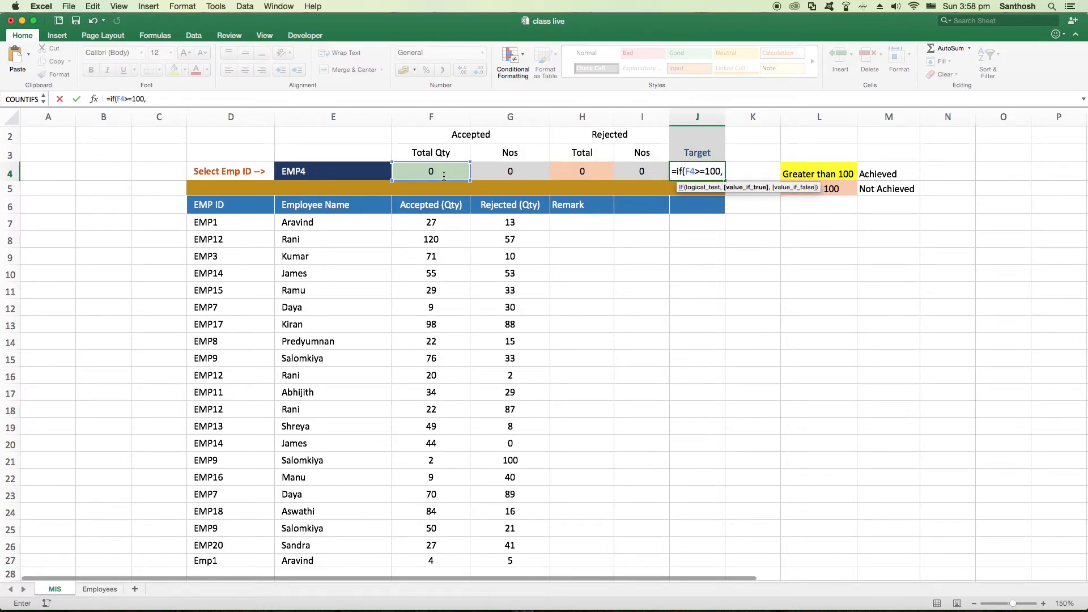
text(")
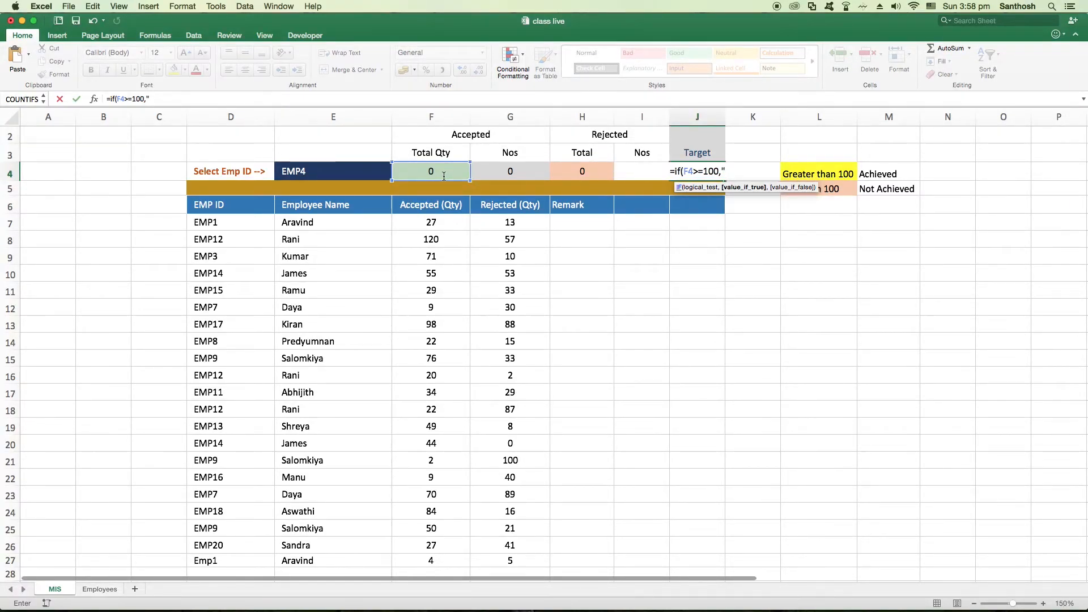
text(Achieved")
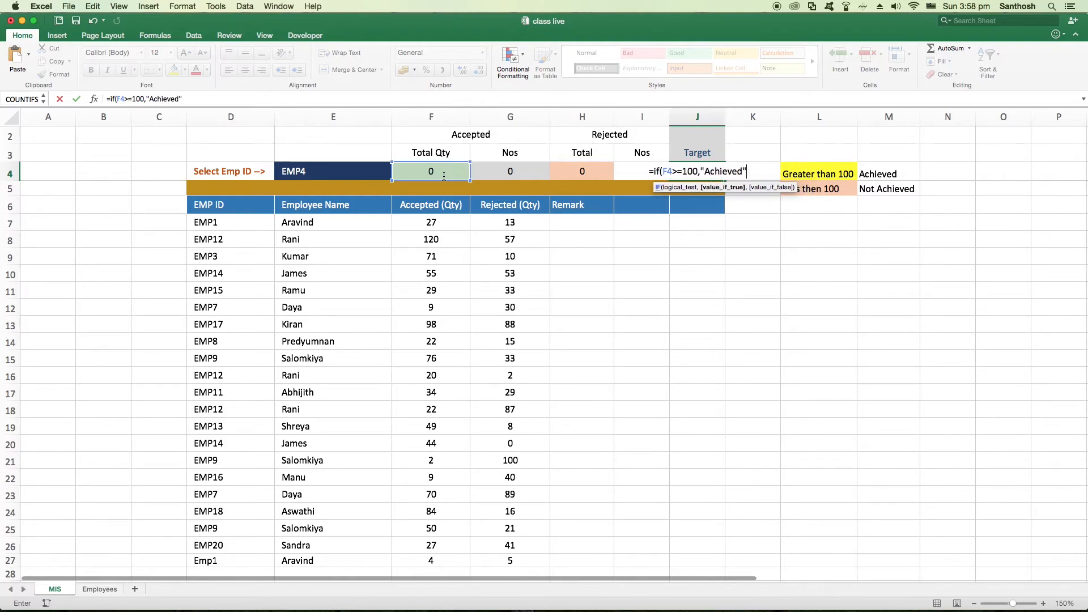
text(,)
text(")
text(Not)
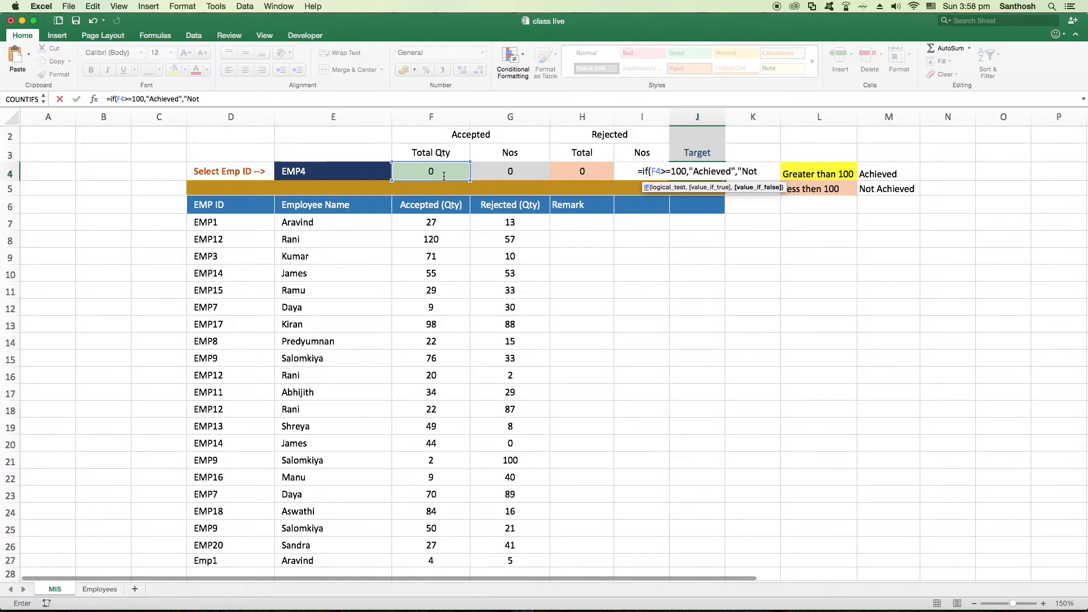
text( Achieved"))
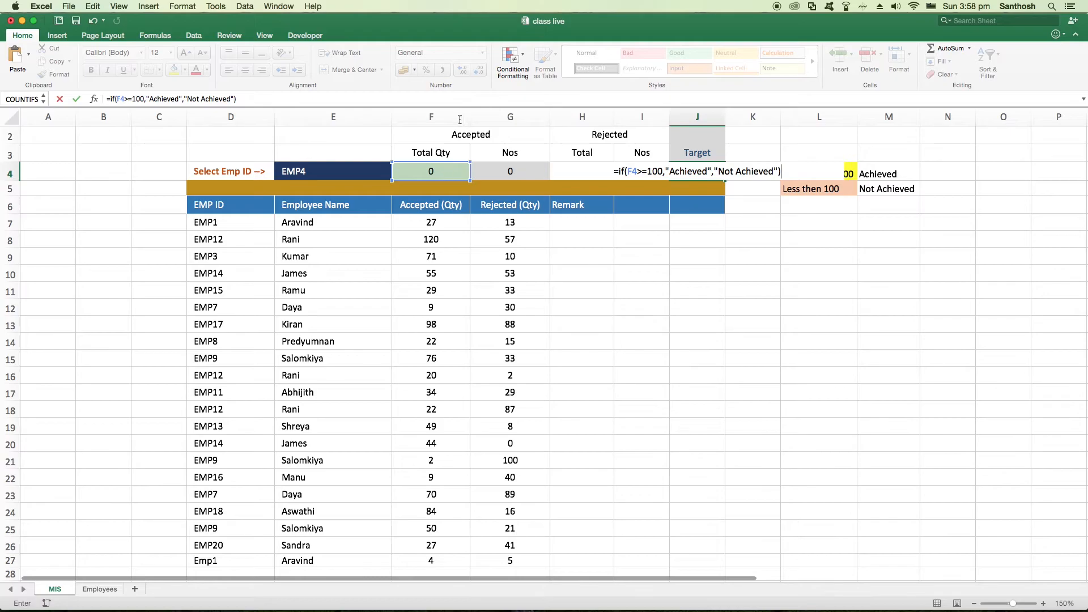
Check the arguments of the IF formula, commit it in J4, and widen column J to fit the result
drag(641, 171, 629, 171)
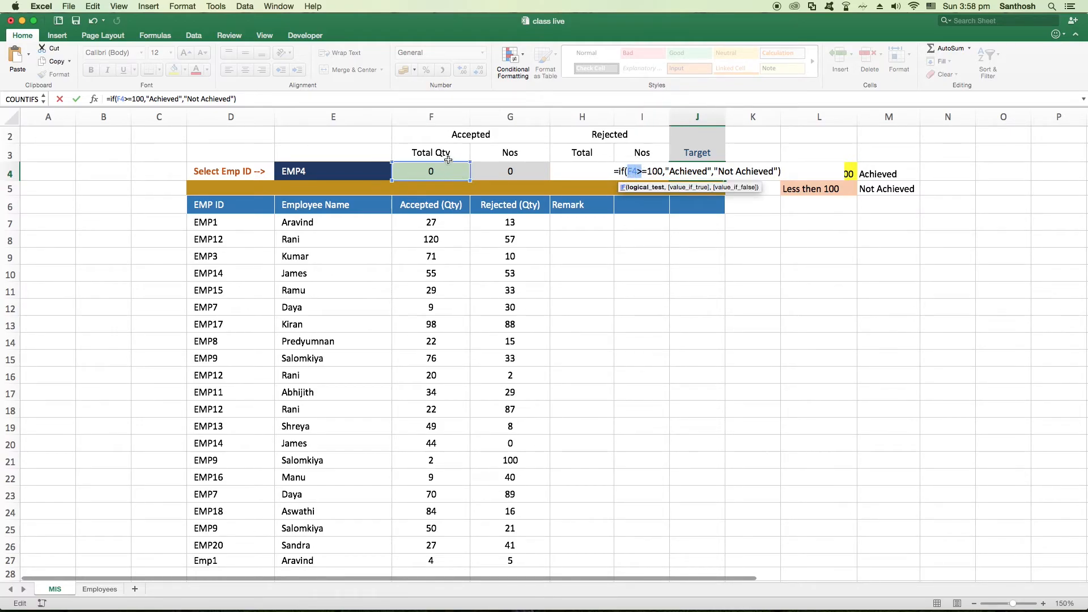
drag(664, 171, 721, 171)
drag(633, 171, 628, 171)
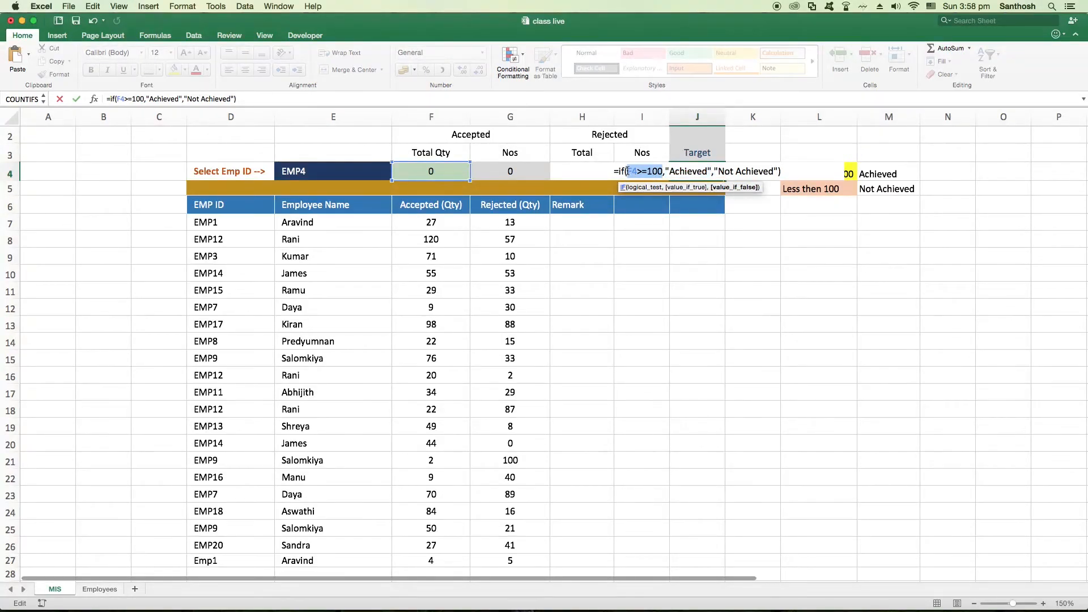
drag(718, 171, 769, 172)
click(713, 171)
key(Return)
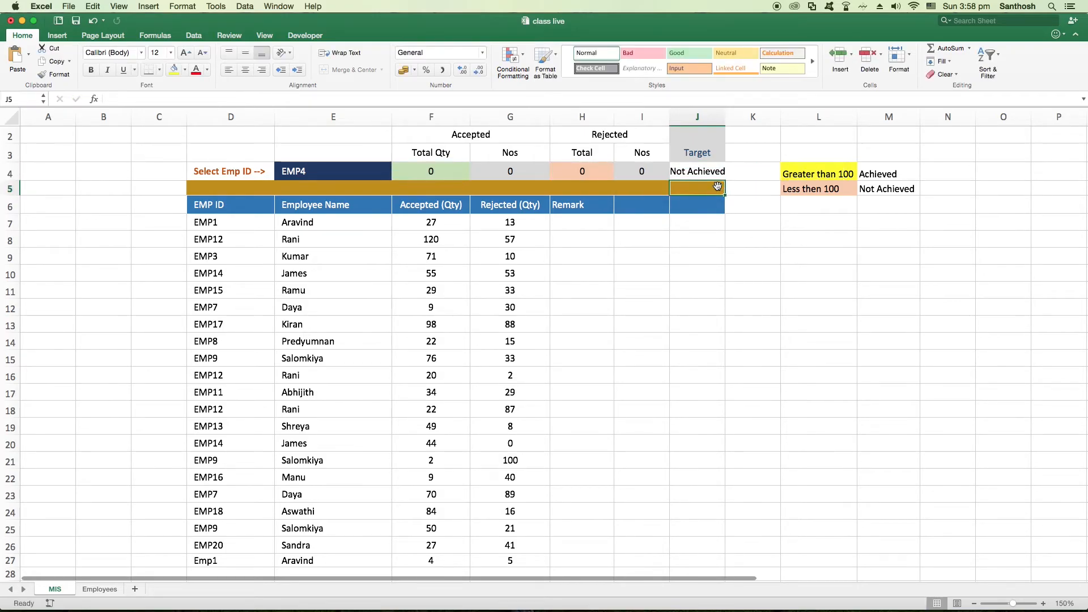
drag(726, 117, 740, 117)
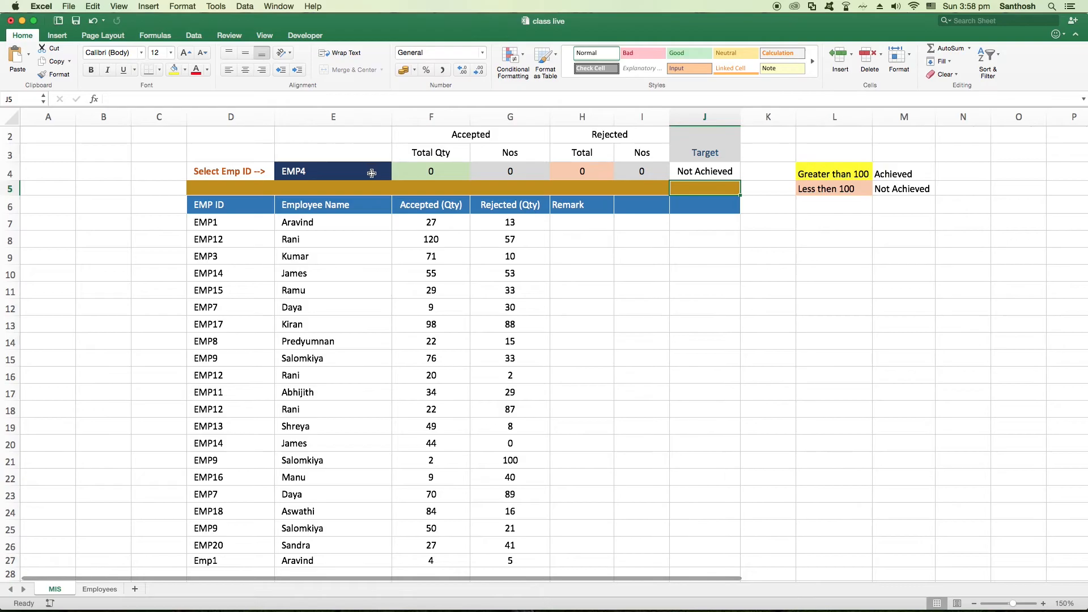
Test the Target formula by selecting EMP1, EMP10 and EMP12 as the Emp ID in E4, and check the accepted total in F4
click(367, 174)
click(397, 175)
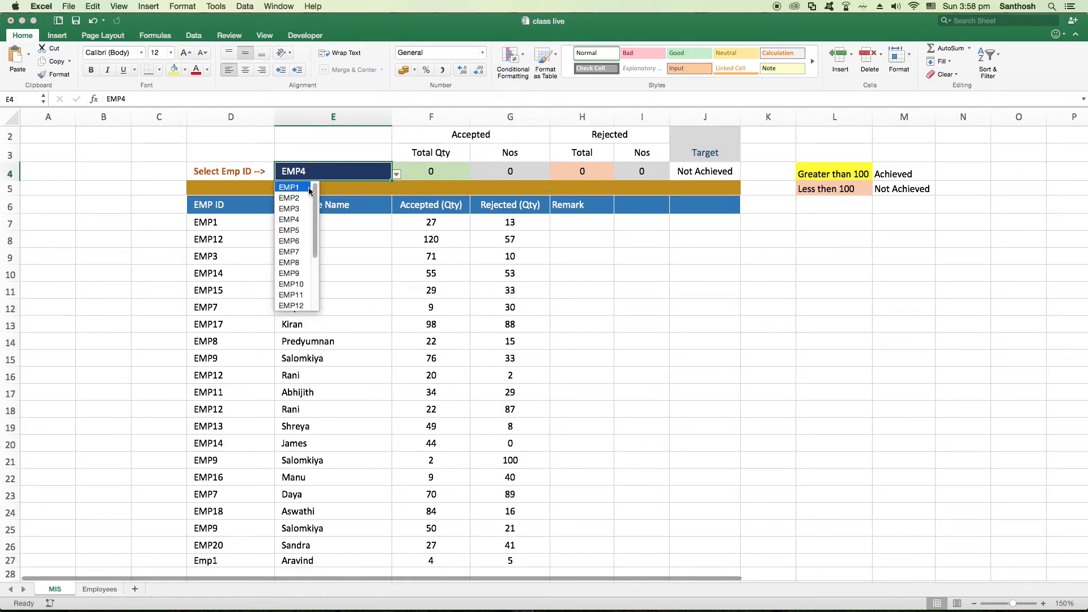
click(304, 189)
click(397, 174)
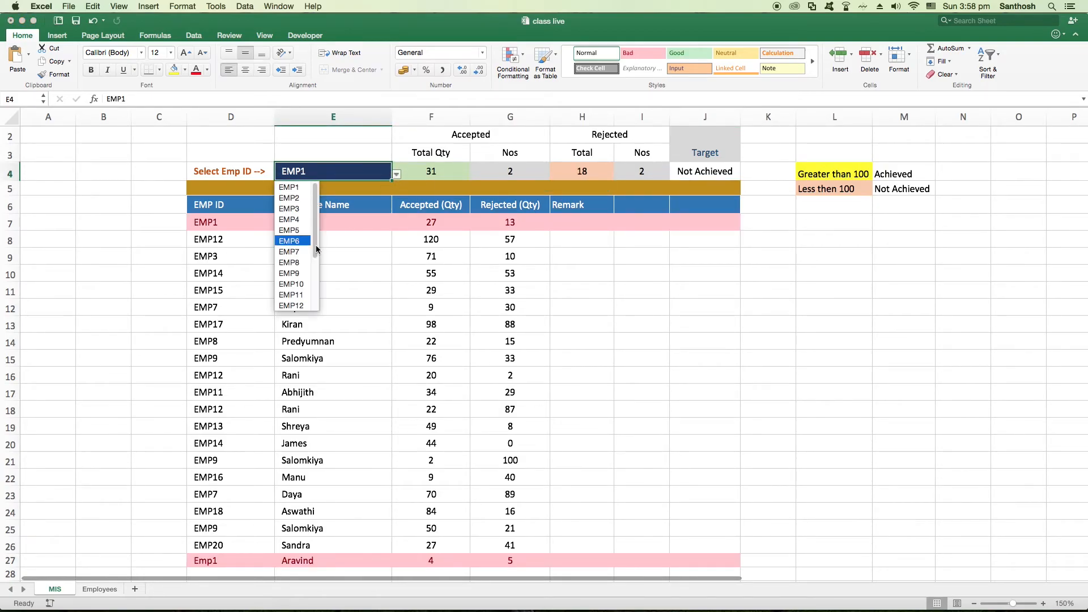
click(301, 287)
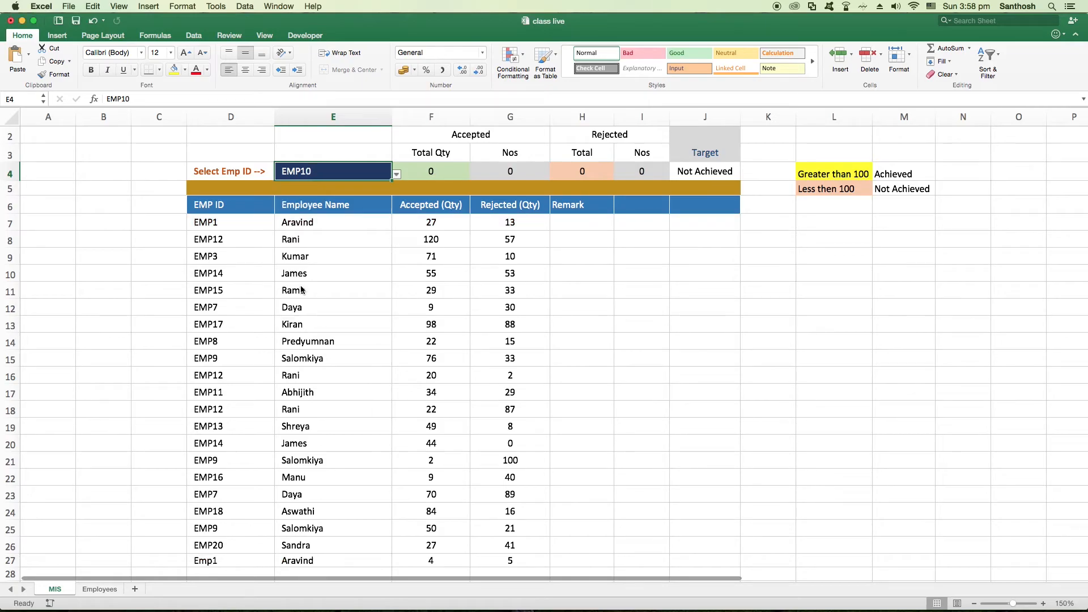
click(396, 175)
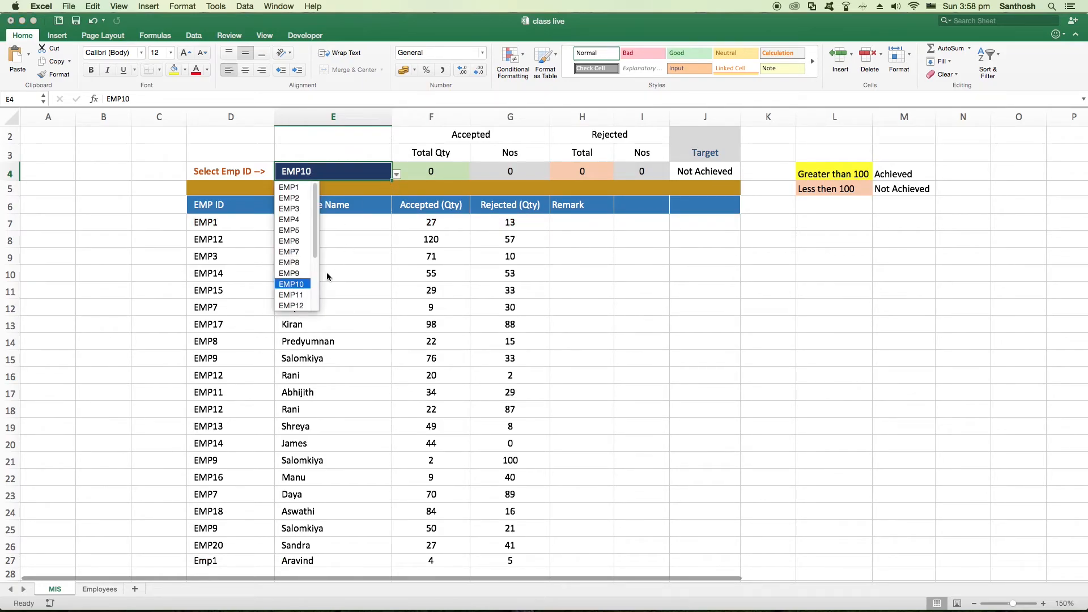
click(302, 306)
click(441, 173)
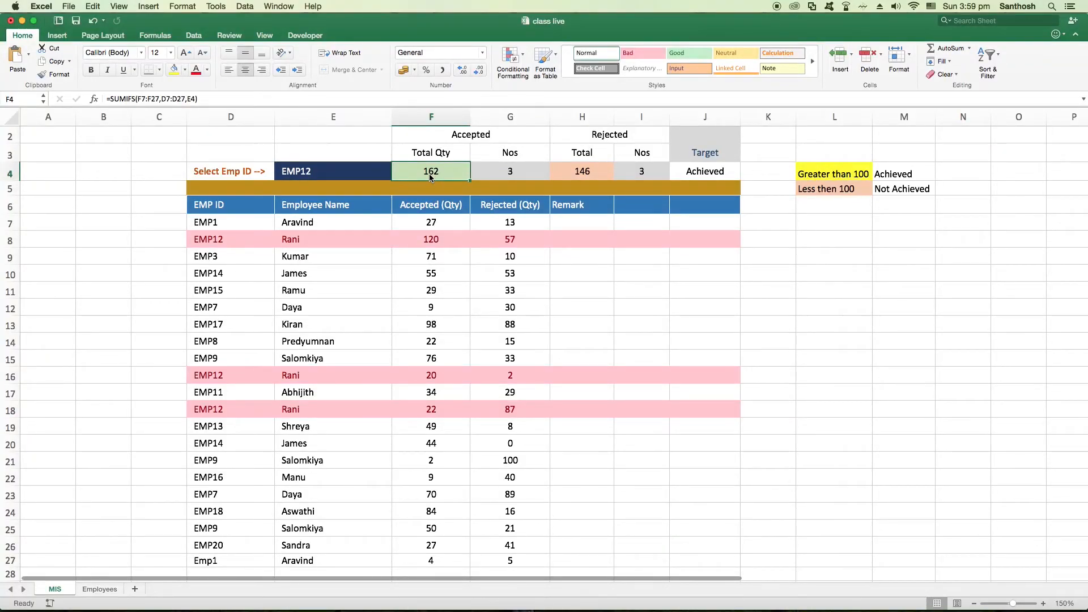
Set up a conditional formatting rule on the Target cell J4 for text containing "Achieved"
click(702, 174)
click(523, 58)
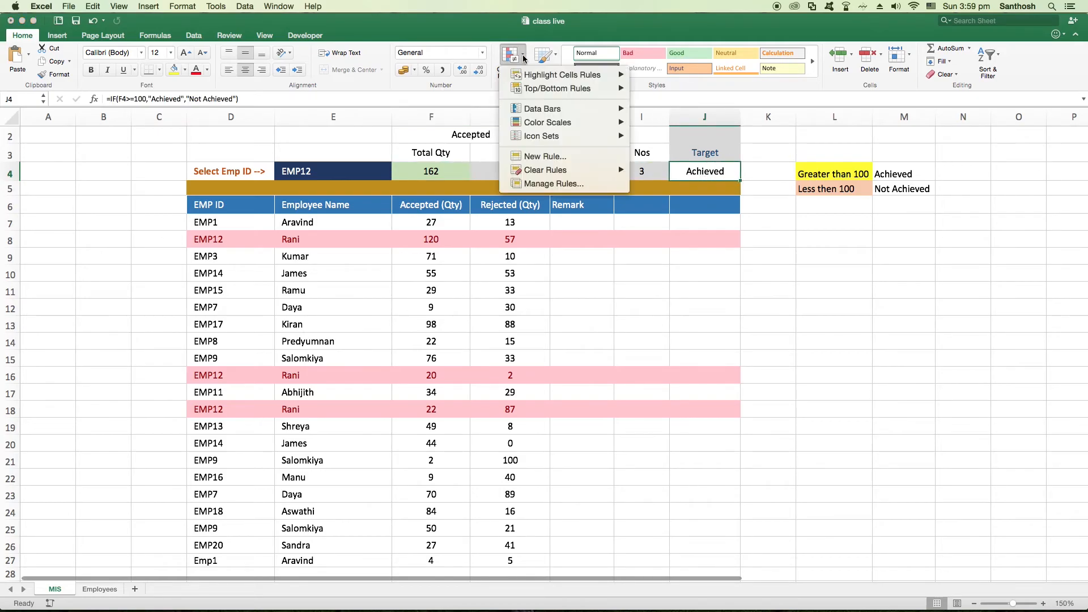
mouse_move(531, 79)
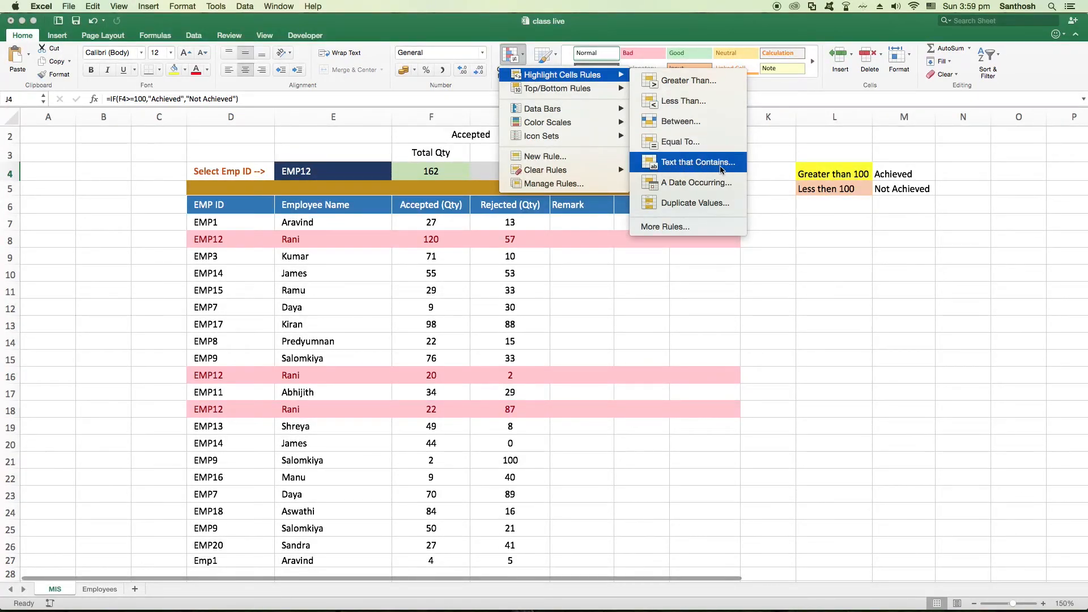
click(708, 169)
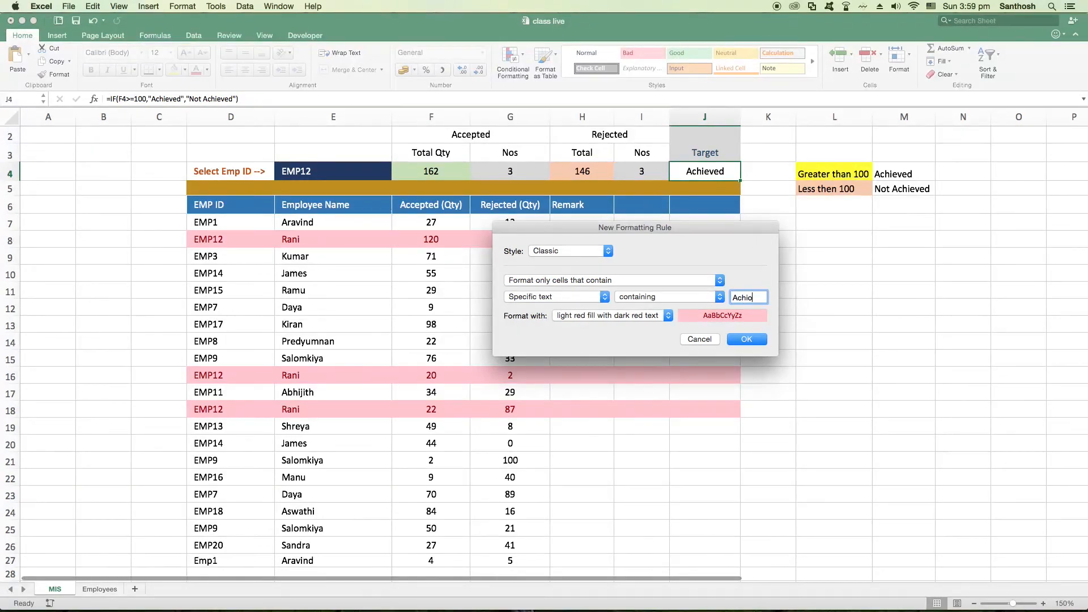
text(ed)
Give the "Achieved" rule a custom format with green fill and white font, and apply it to J4
click(669, 316)
click(595, 378)
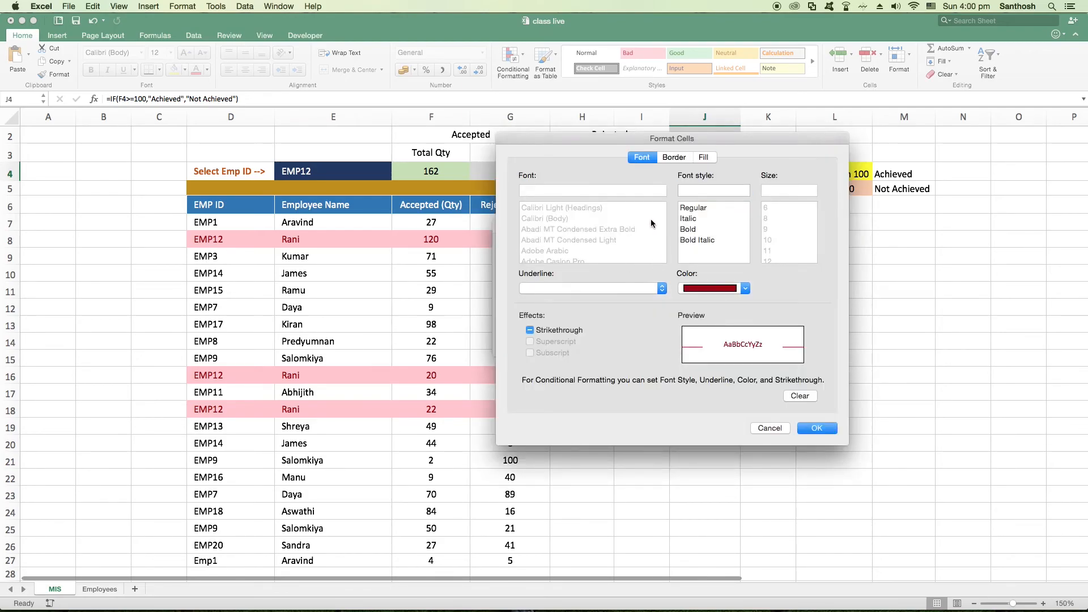
click(704, 157)
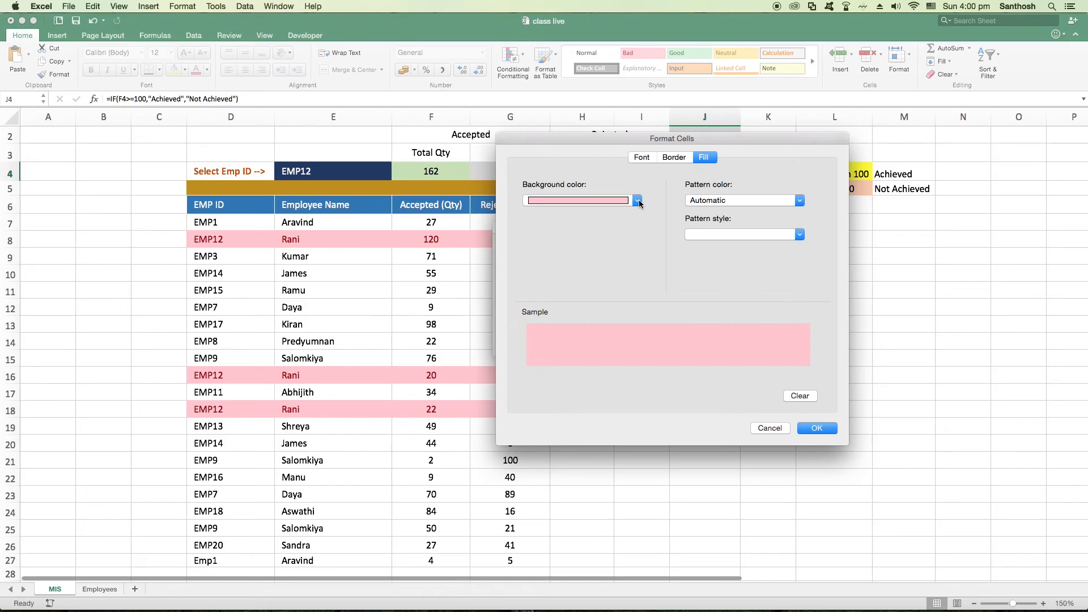
click(638, 201)
click(585, 327)
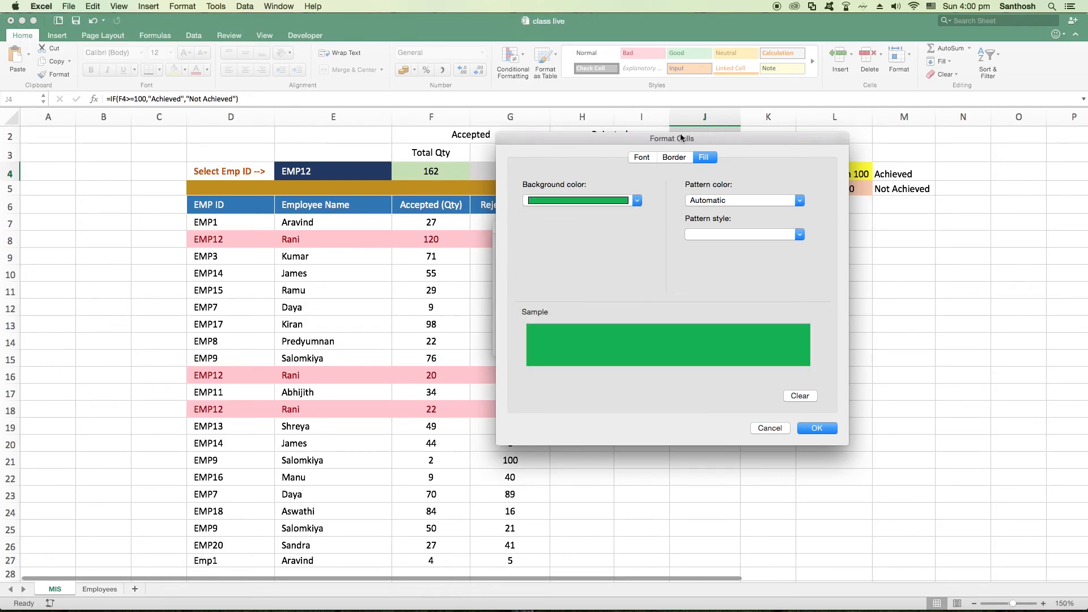
click(643, 159)
click(744, 291)
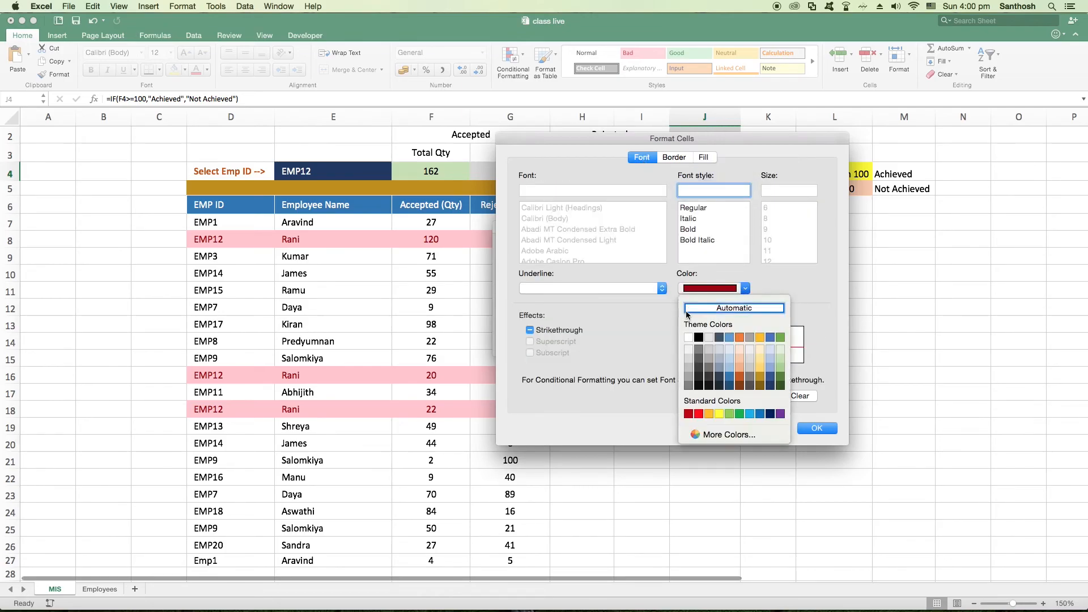
click(689, 339)
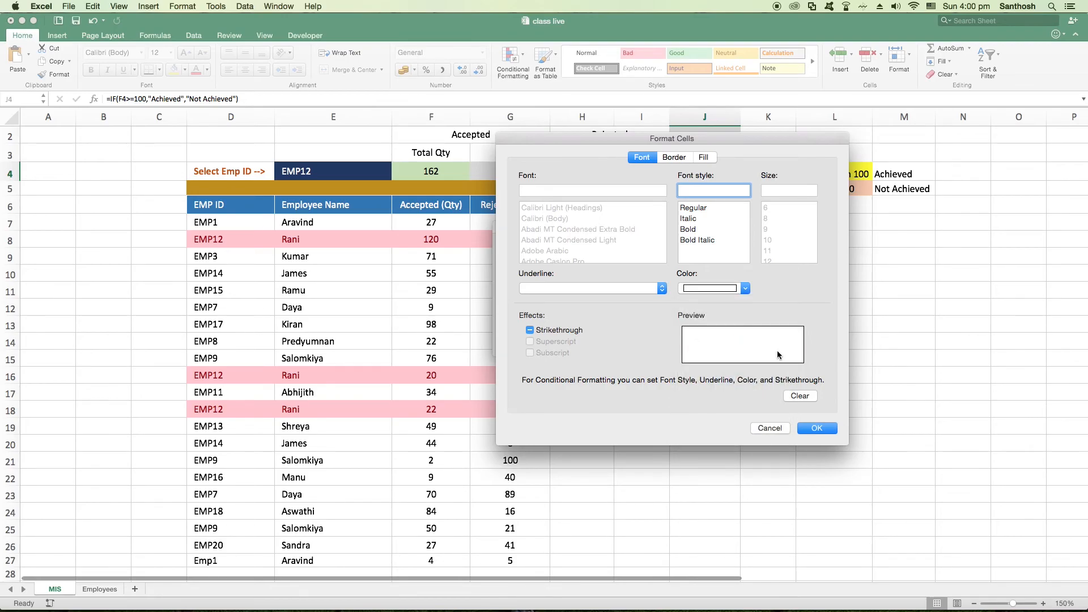
click(817, 429)
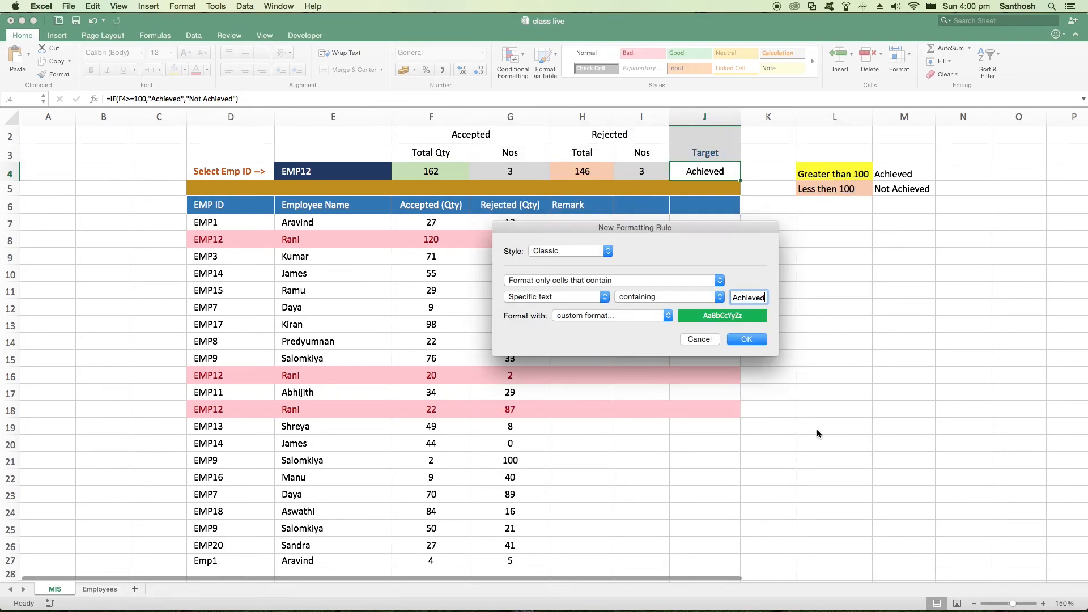
click(746, 339)
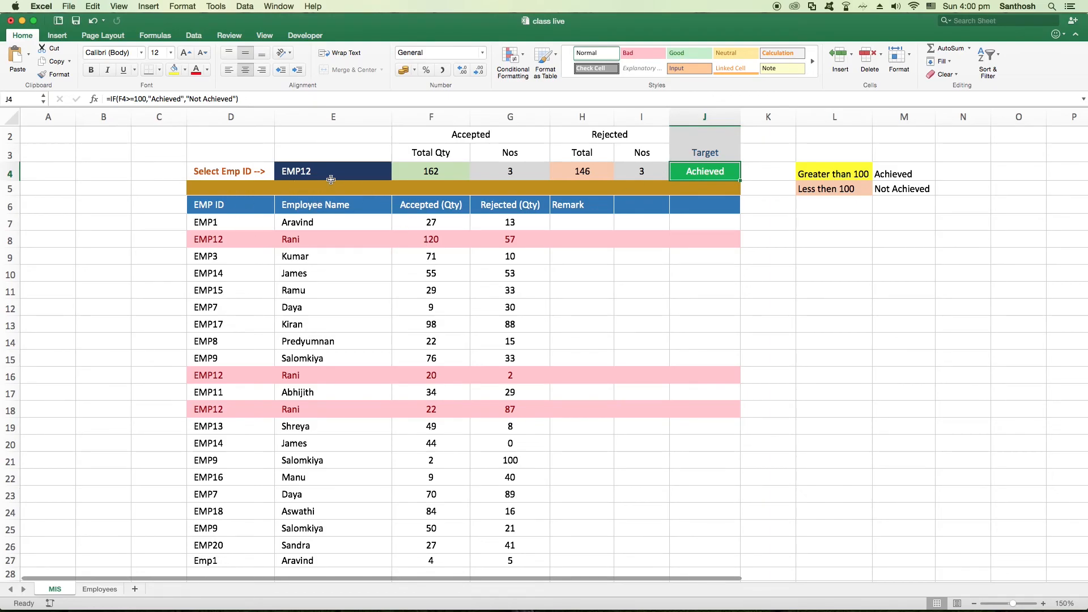
Check the Target cell's formatting with EMP4 and EMP1 selected as the Emp ID in E4
click(390, 175)
click(396, 175)
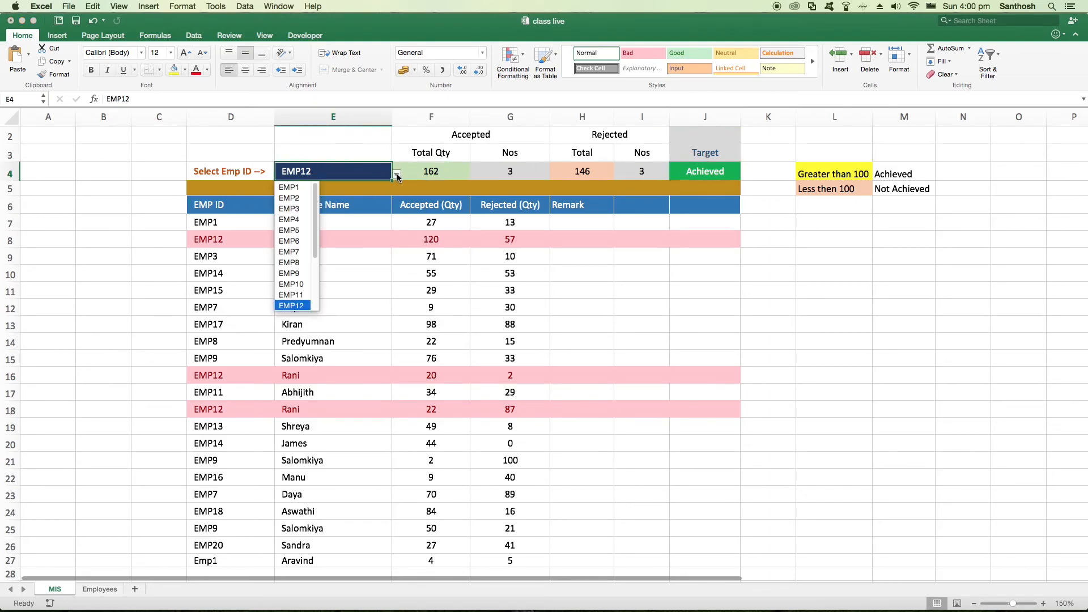
click(294, 223)
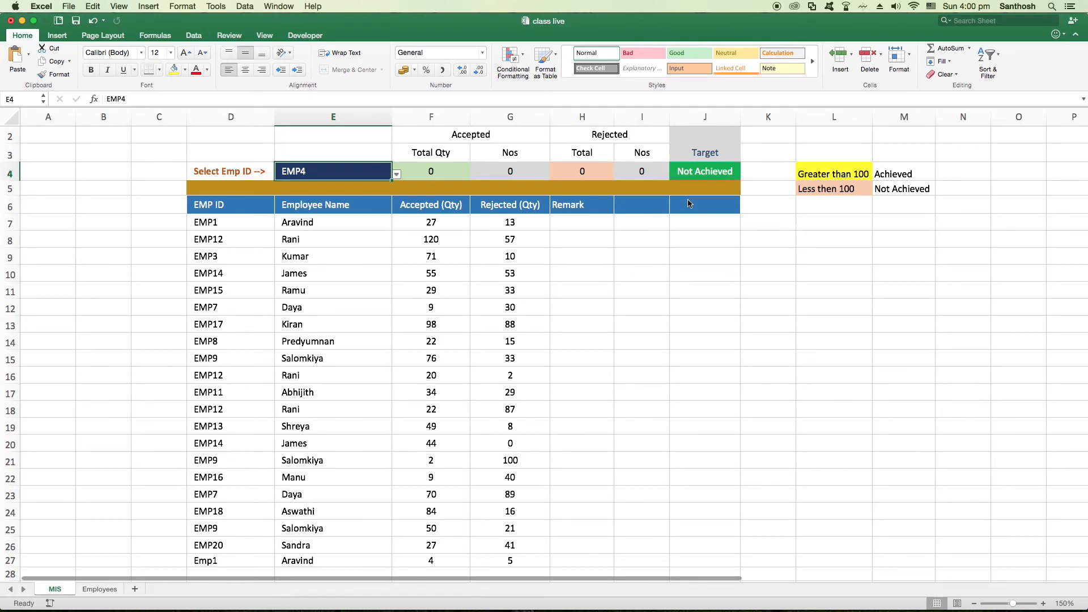
click(396, 174)
click(295, 189)
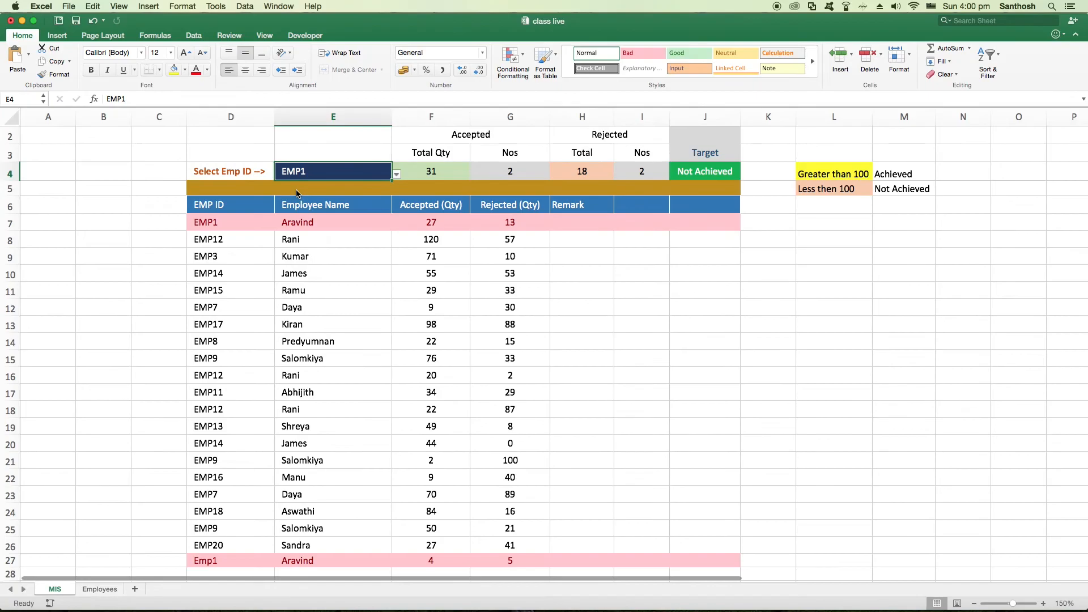
Set up a second conditional formatting rule on J4 for text containing "Not Achieved"
click(701, 172)
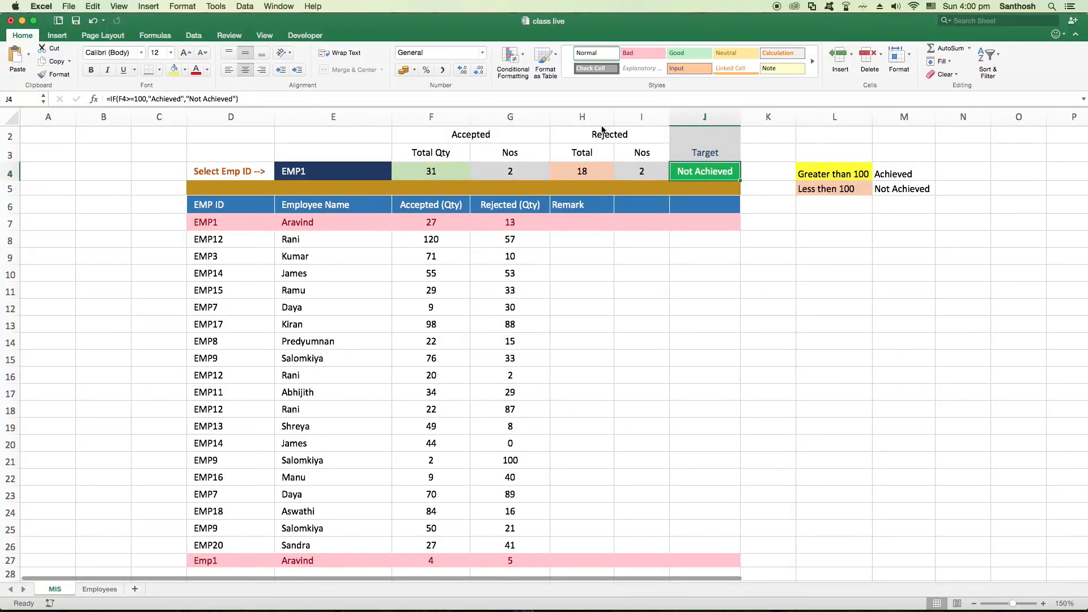
click(513, 57)
mouse_move(537, 78)
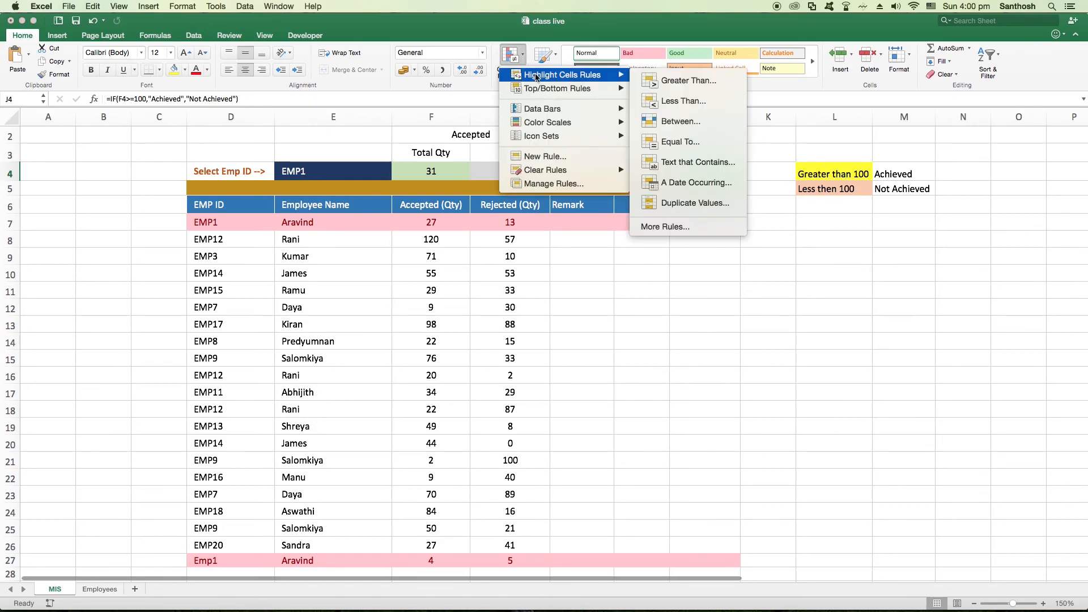
click(700, 162)
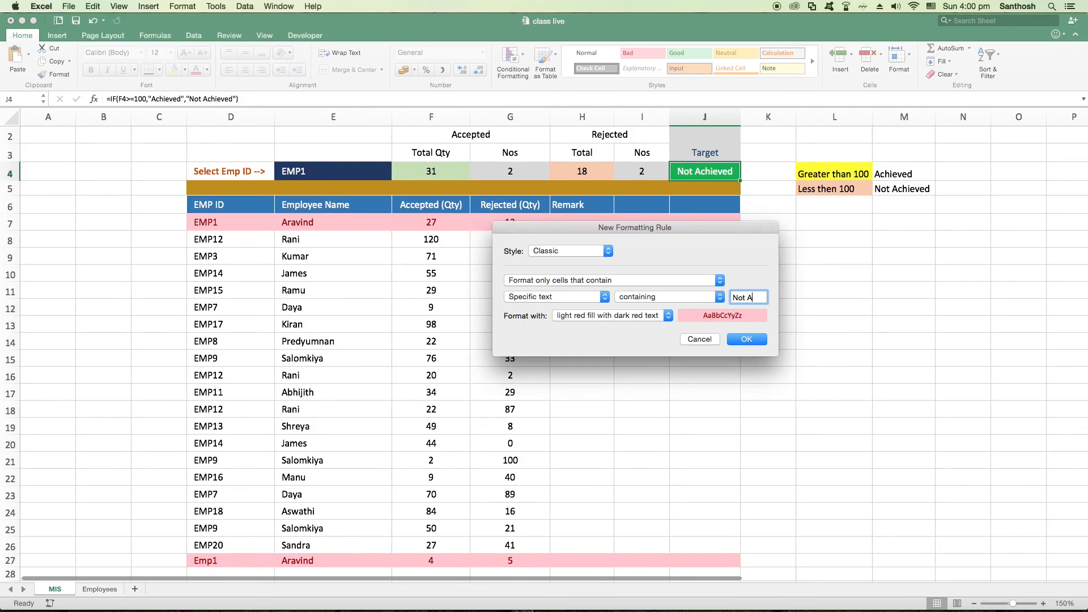
text(Not Achieved)
Give the "Not Achieved" rule a custom format with red fill and white font, and apply it to J4
click(669, 316)
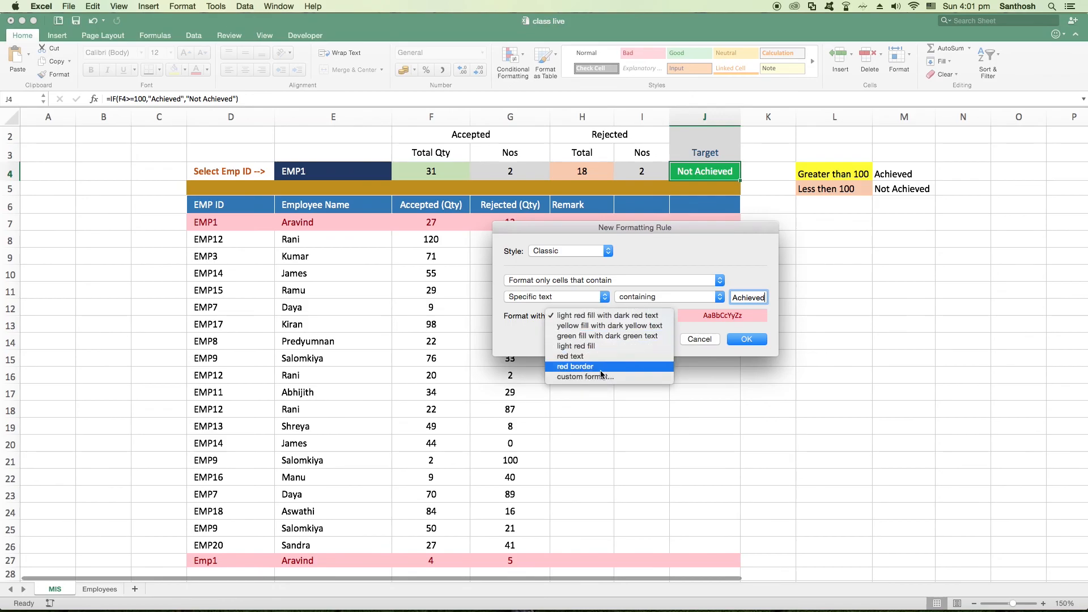
click(586, 341)
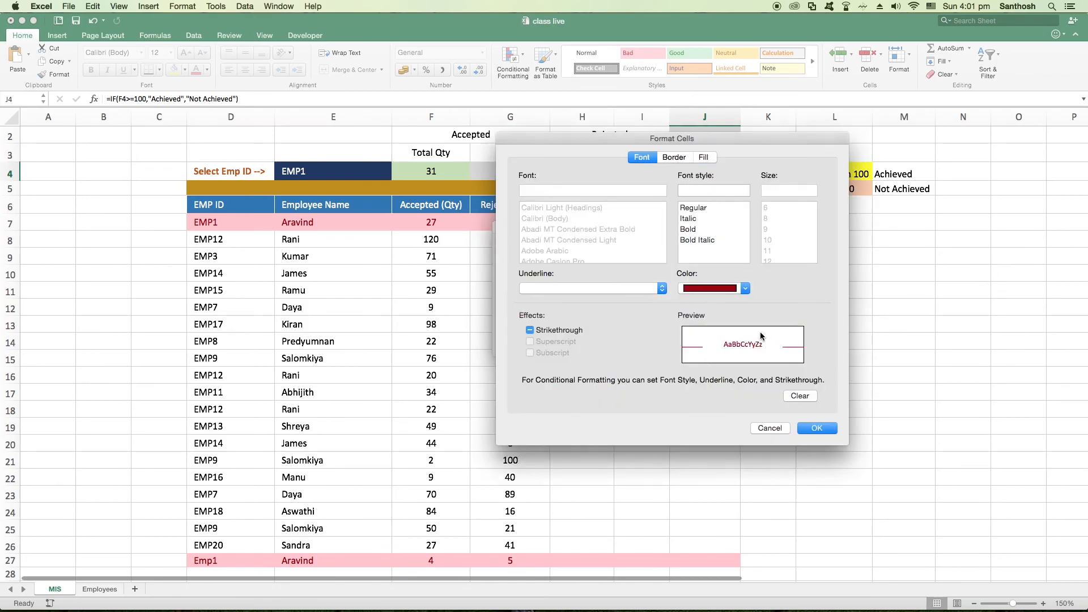
click(704, 158)
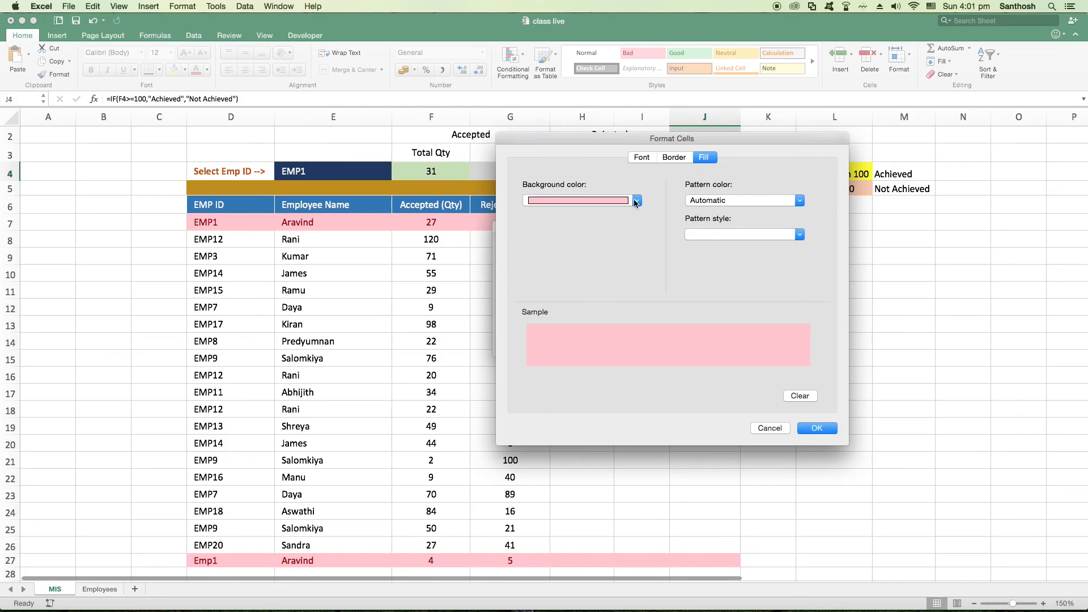
click(637, 201)
click(544, 326)
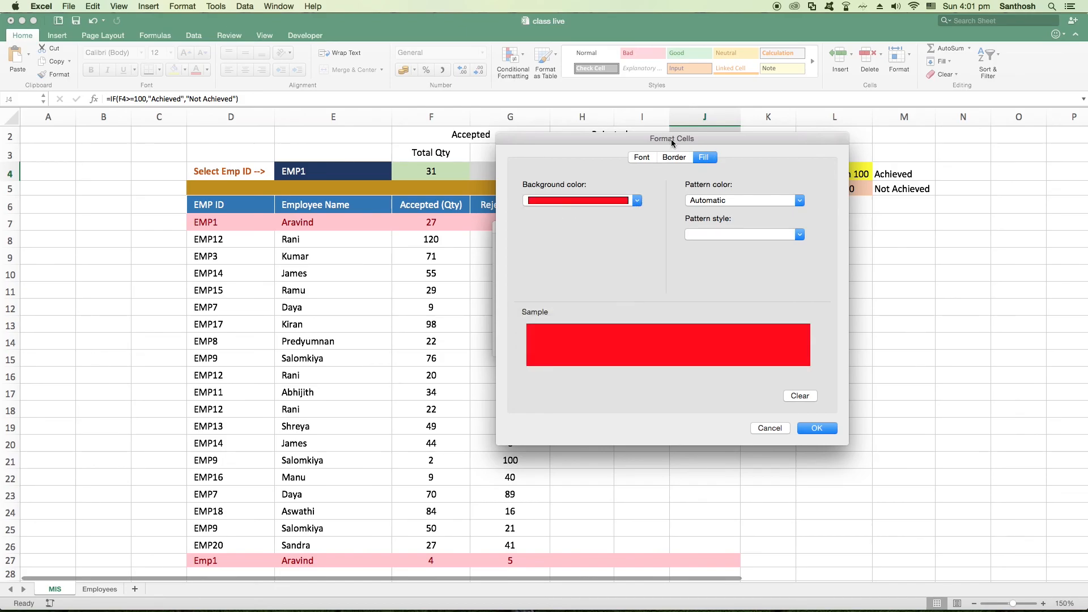
click(641, 157)
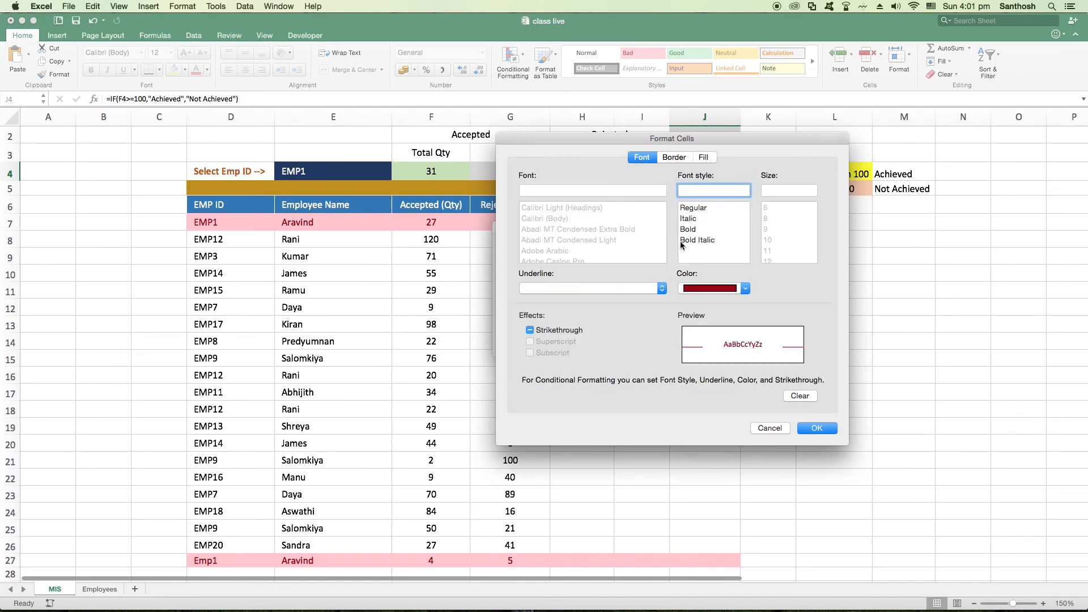
click(746, 289)
click(688, 336)
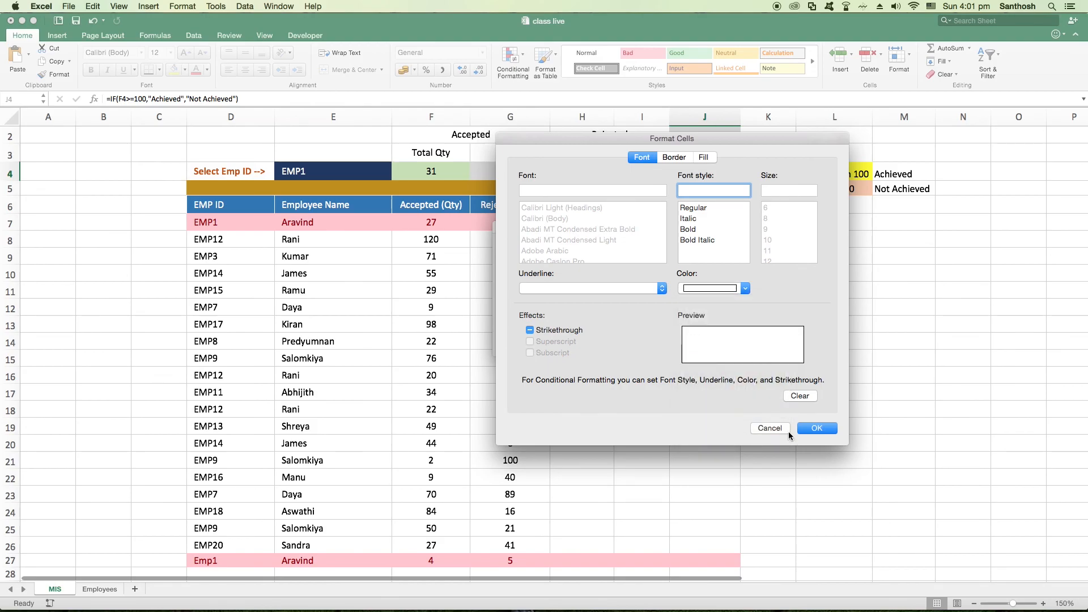
click(812, 429)
click(740, 339)
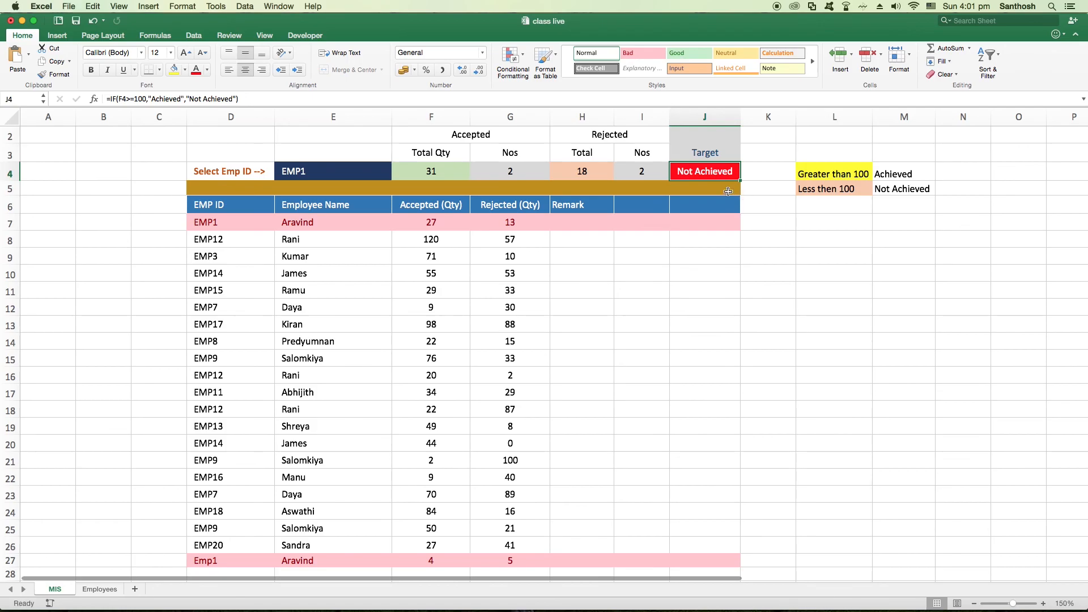
Check the Target cell's colour rules by selecting EMP7, EMP12 and EMP3 in turn as the Emp ID in E4
click(385, 172)
click(396, 175)
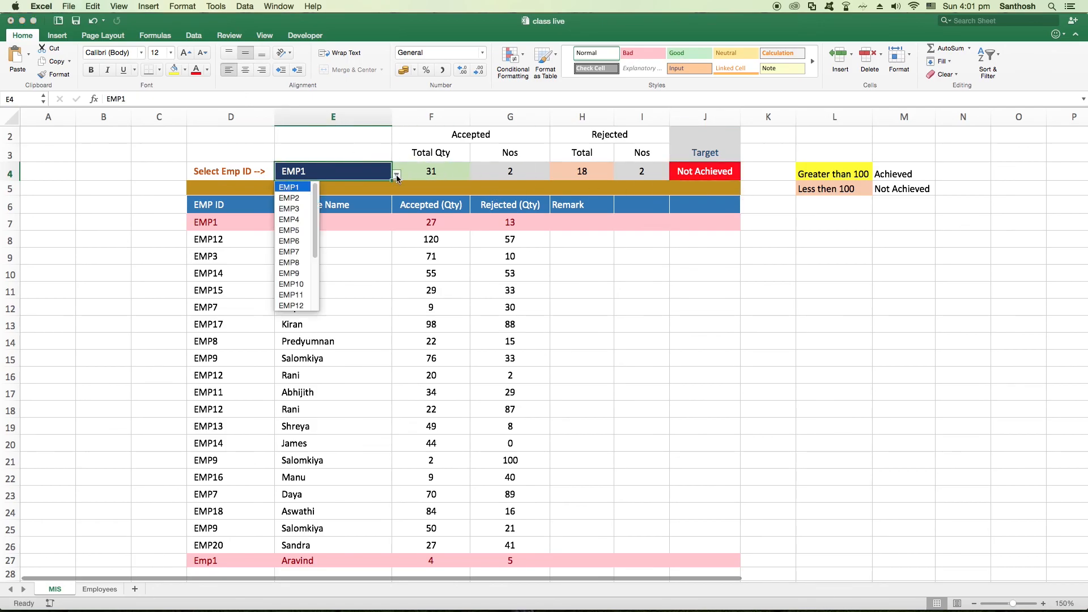
click(303, 258)
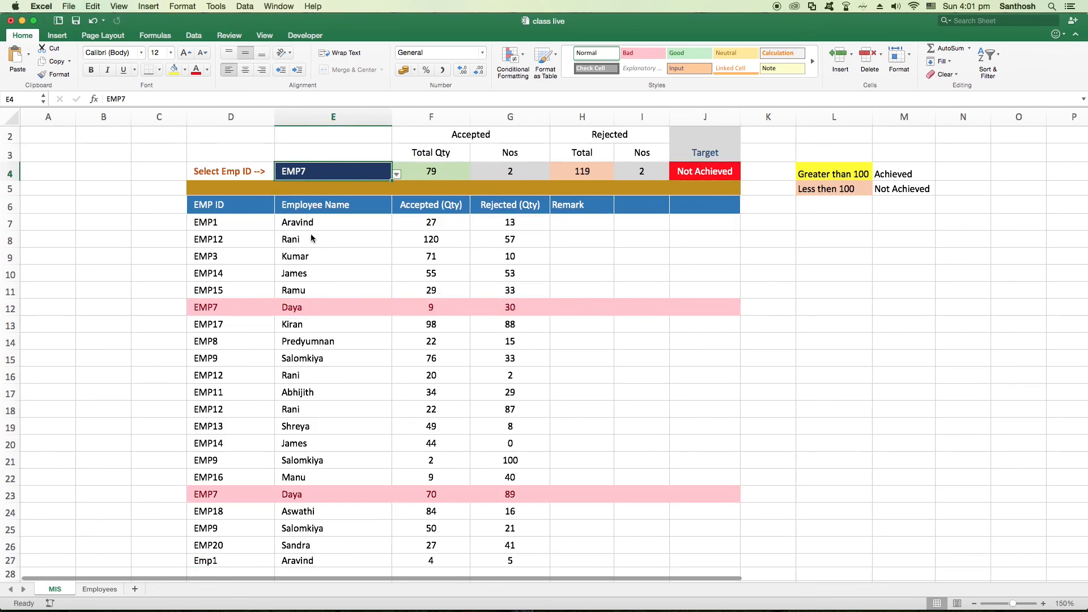
click(395, 174)
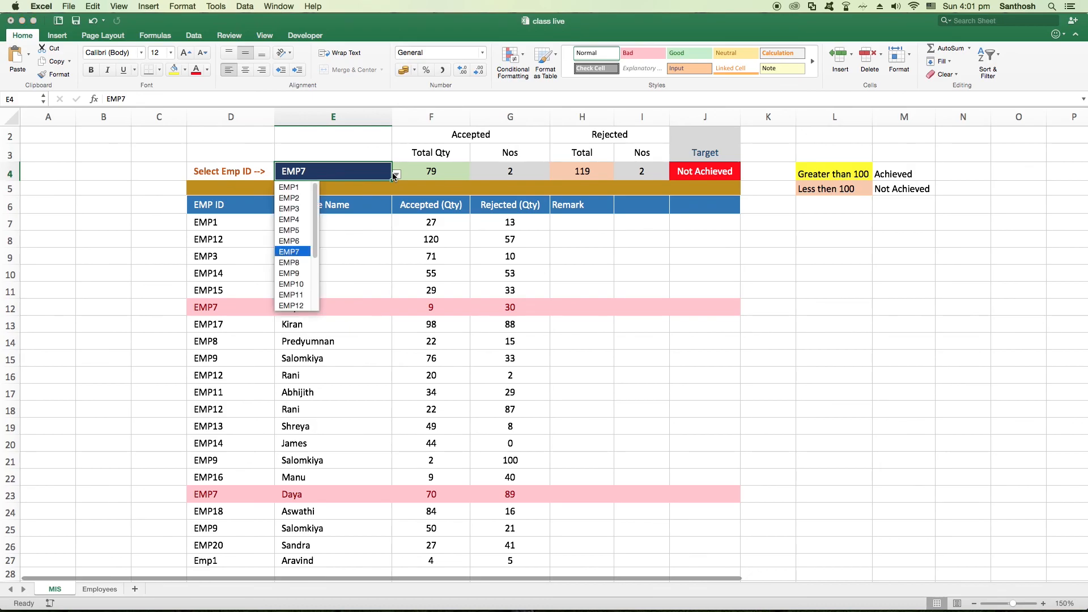
click(305, 306)
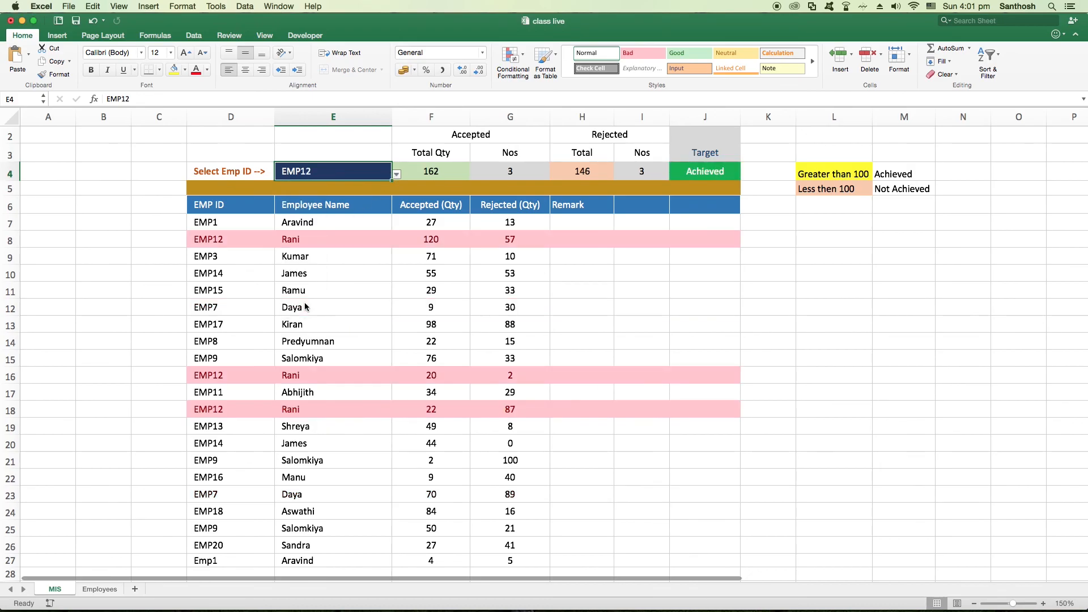
click(396, 174)
click(294, 208)
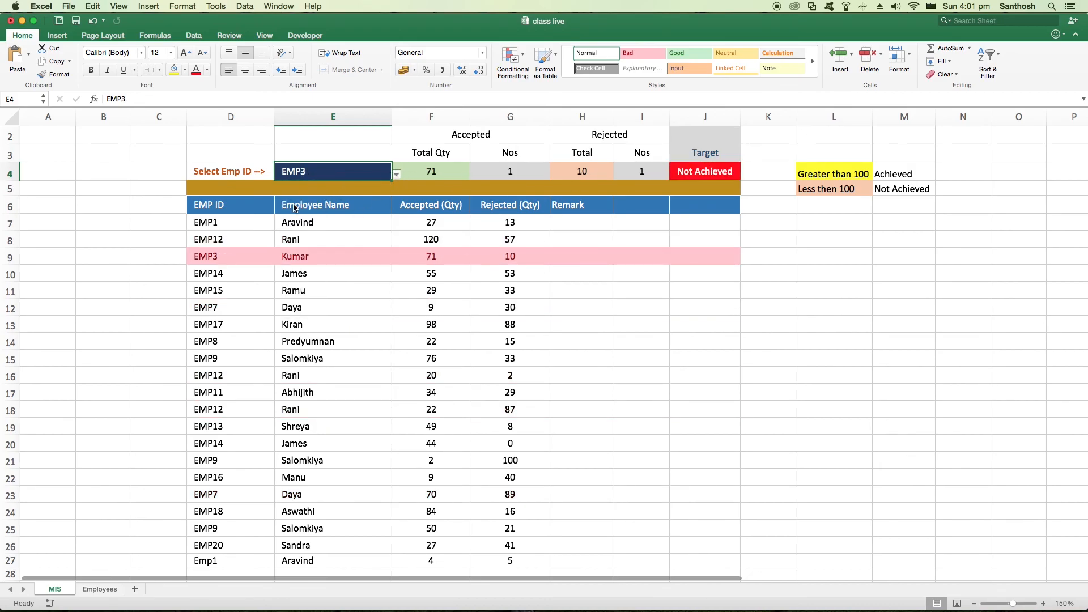
Switch the Emp ID in E4 through EMP12, EMP3 and EMP1 to recheck the report, ending on EMP8
click(397, 174)
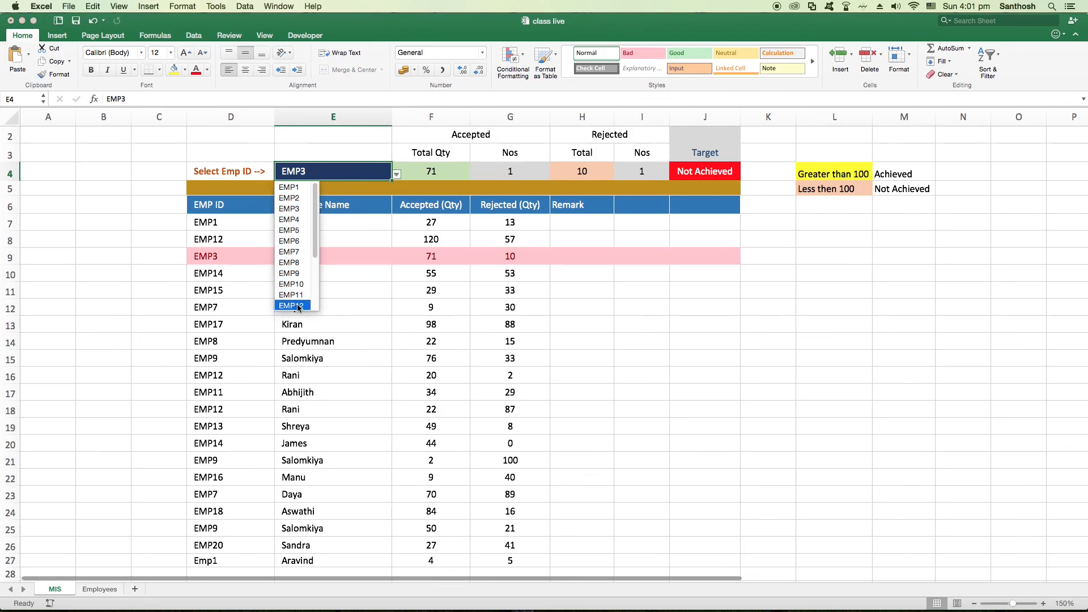
click(299, 306)
click(397, 175)
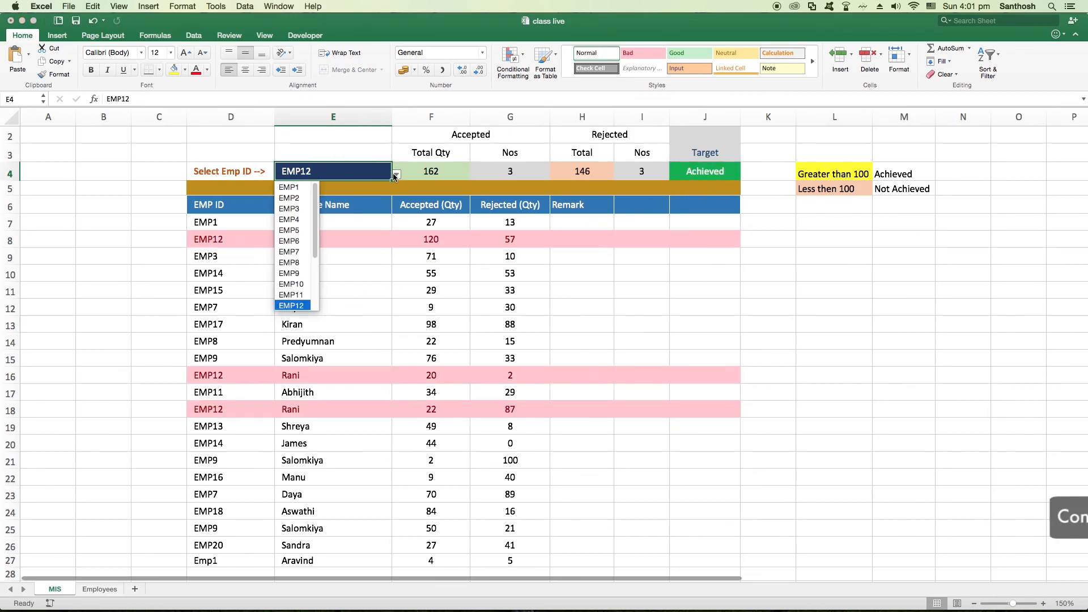
click(296, 216)
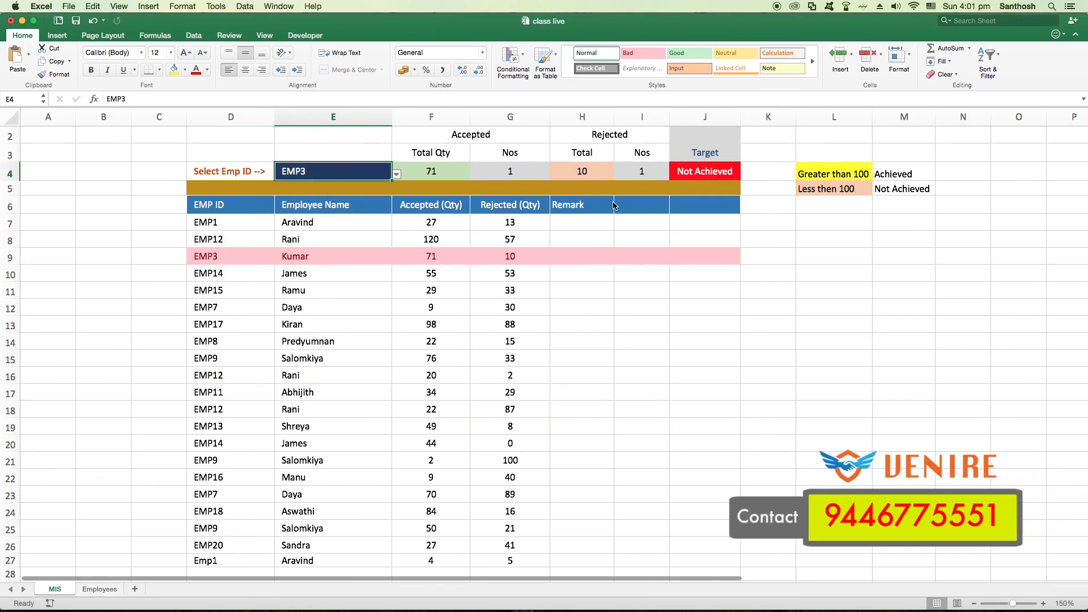
click(397, 174)
click(295, 189)
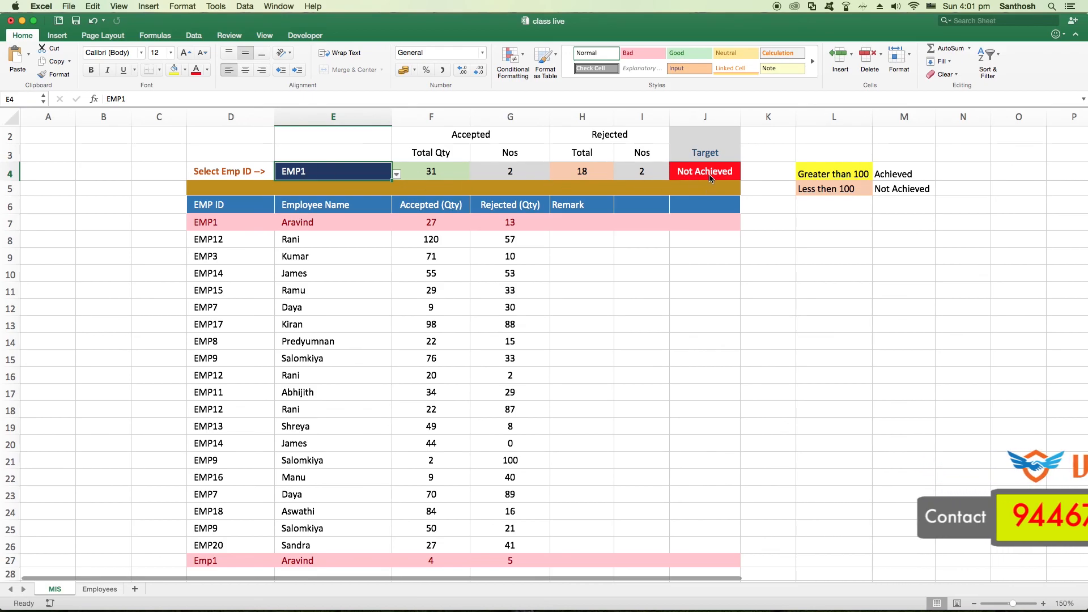
click(397, 174)
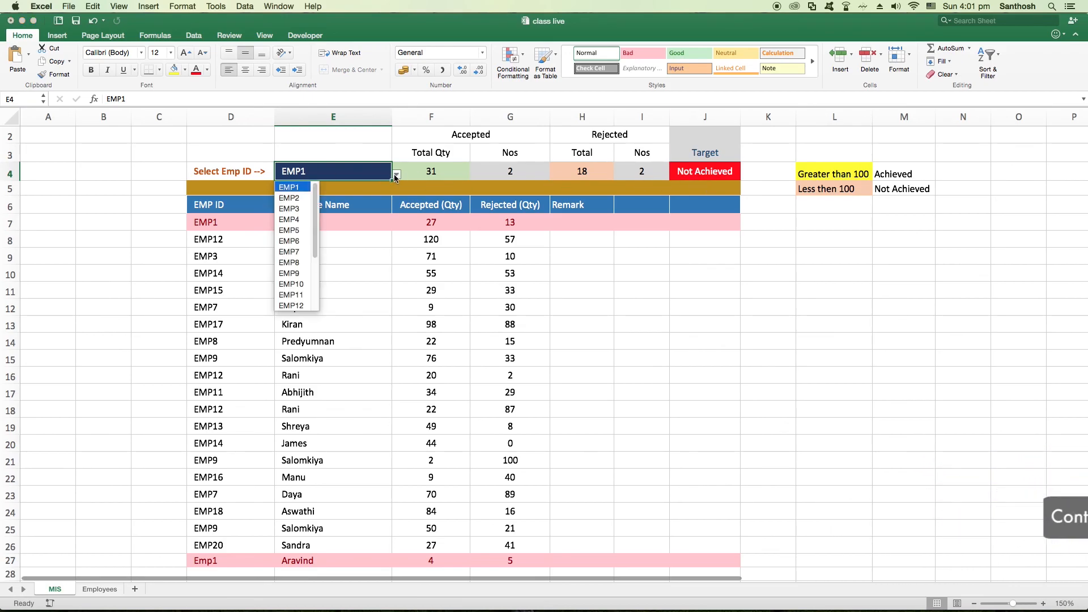
click(296, 263)
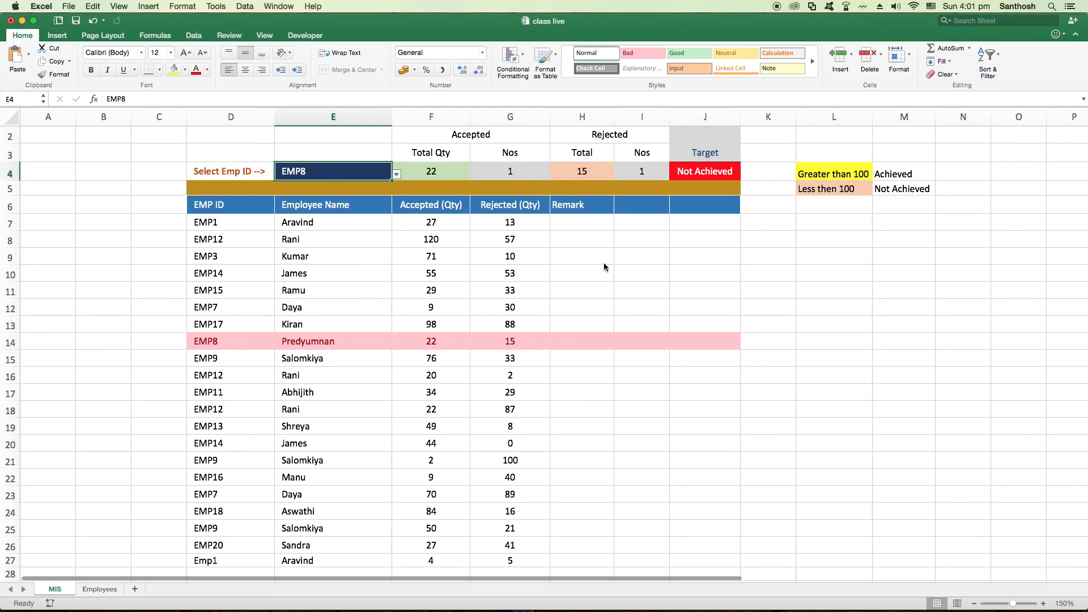